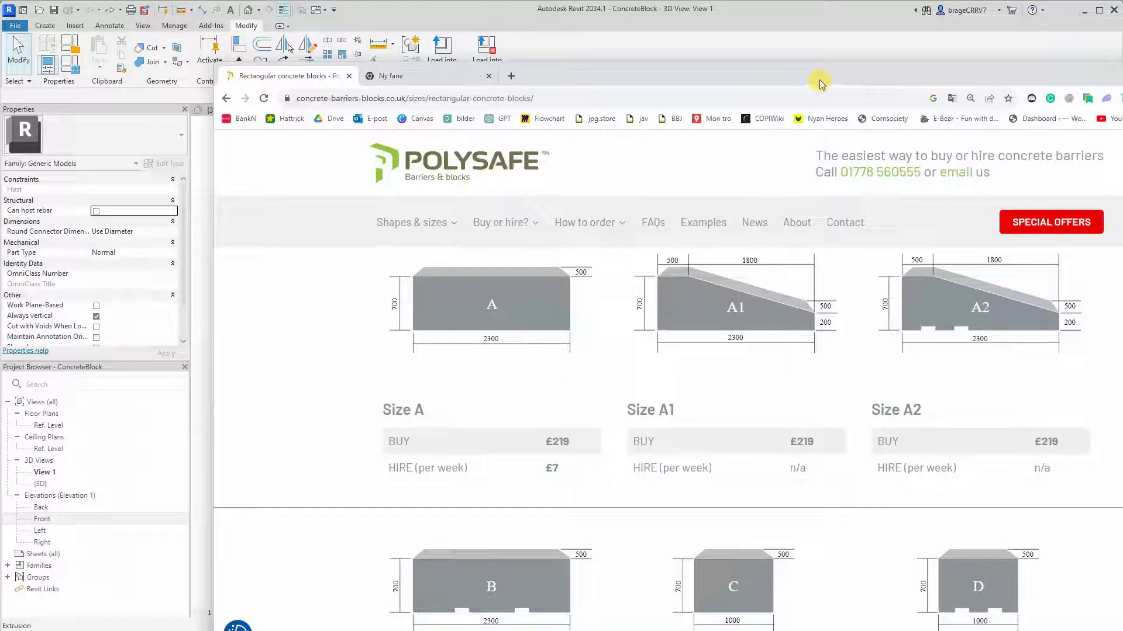
# - Examine the rectangular concrete block shapes and dimensions on the Polysafe web page, and set the browser aside to return to the Revit model
pyautogui.moveTo(819, 85); pyautogui.dragTo(1122, 88)
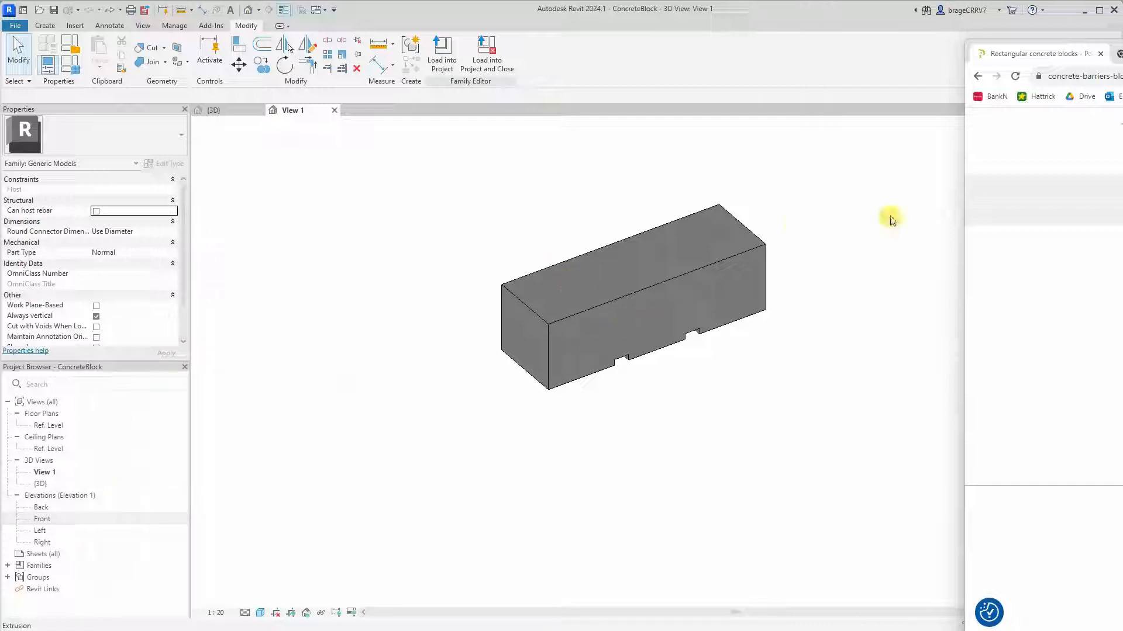
pyautogui.moveTo(1122, 58); pyautogui.dragTo(746, 61)
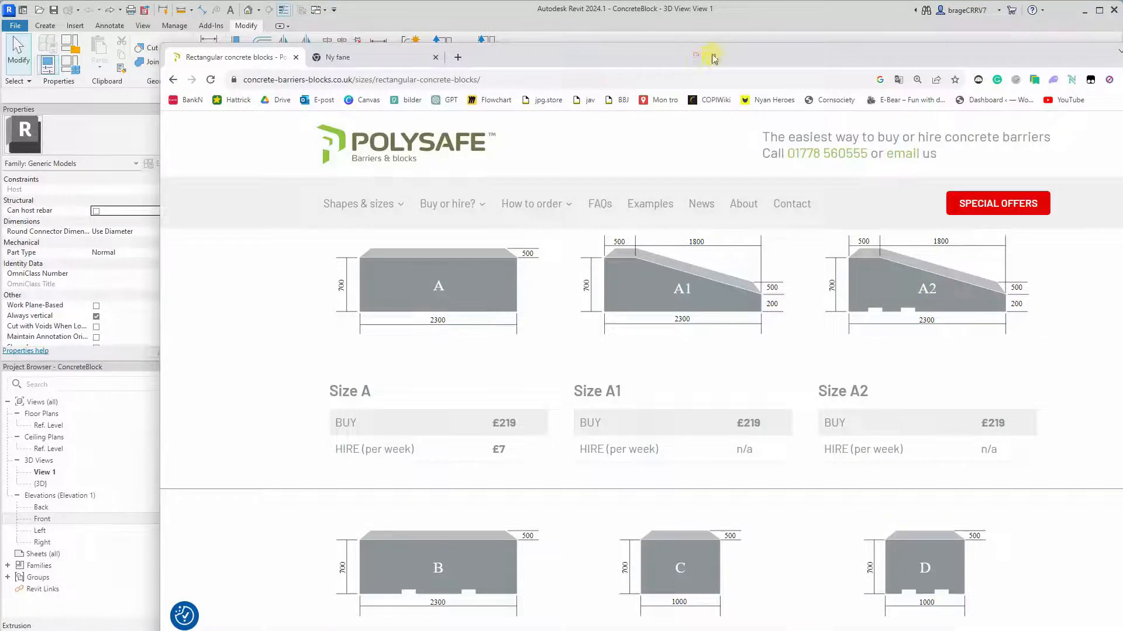
pyautogui.moveTo(712, 55); pyautogui.dragTo(1122, 36)
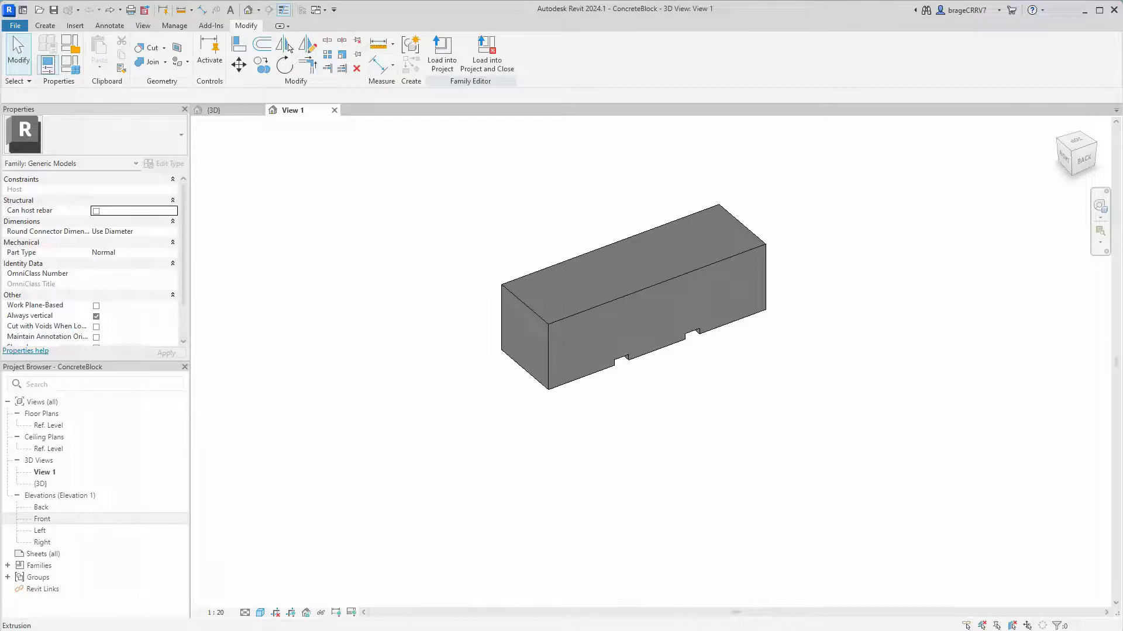
# - Open the Front elevation view of the block and close the Left elevation
pyautogui.doubleClick(43, 530)
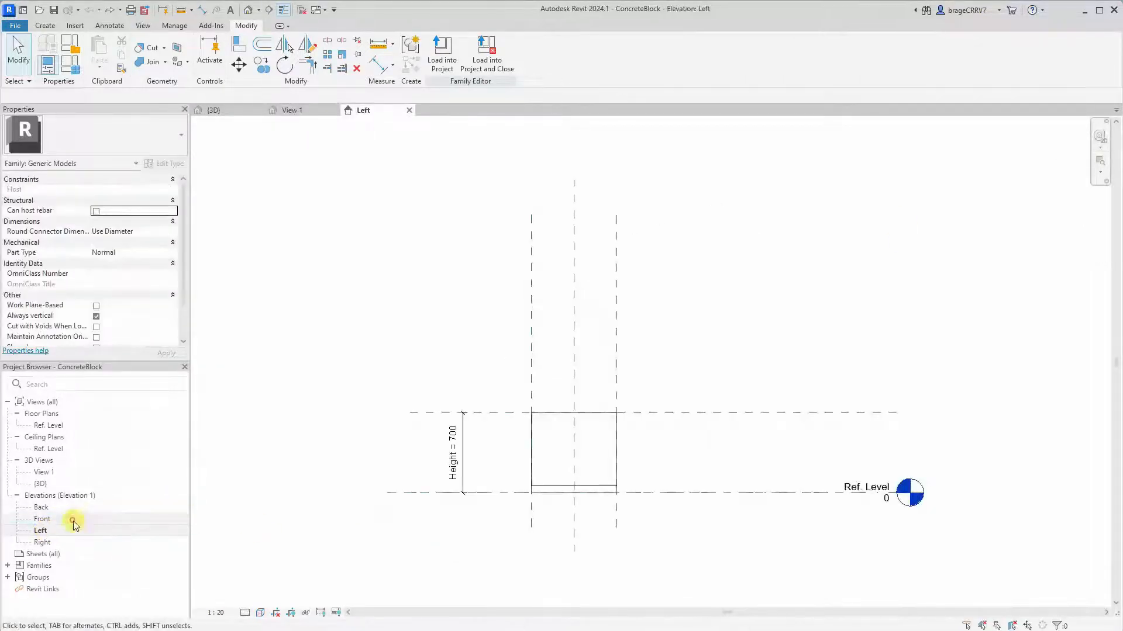
pyautogui.doubleClick(73, 521)
pyautogui.click(411, 109)
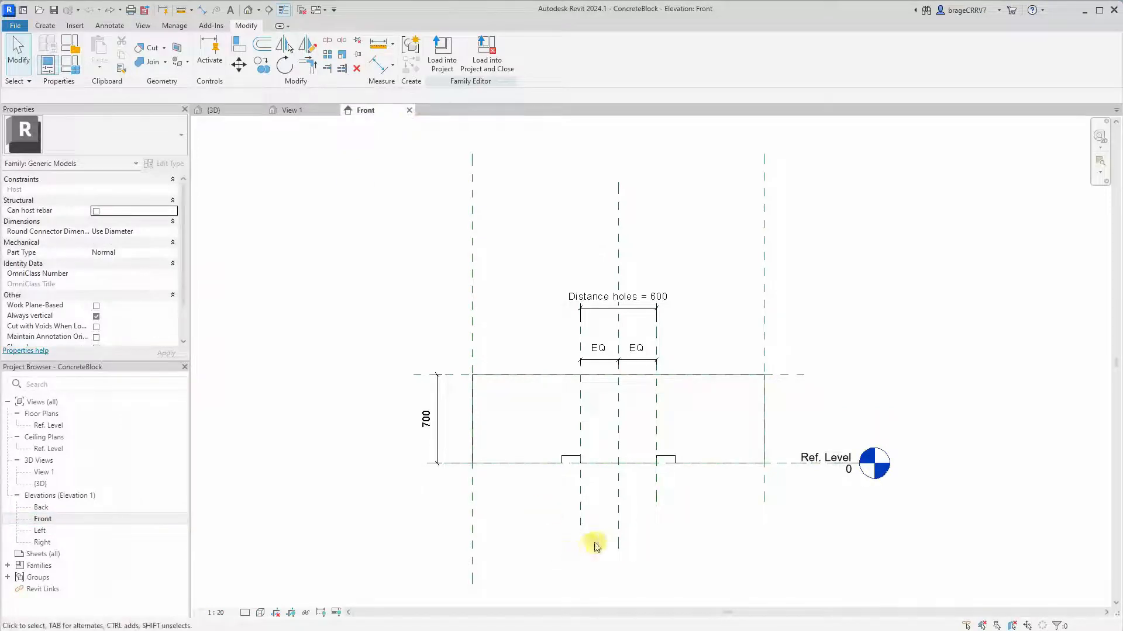
# - Draw three vertical reference planes across the left half of the block, the outer two about 487 mm apart
pyautogui.scroll(3, 585, 526)
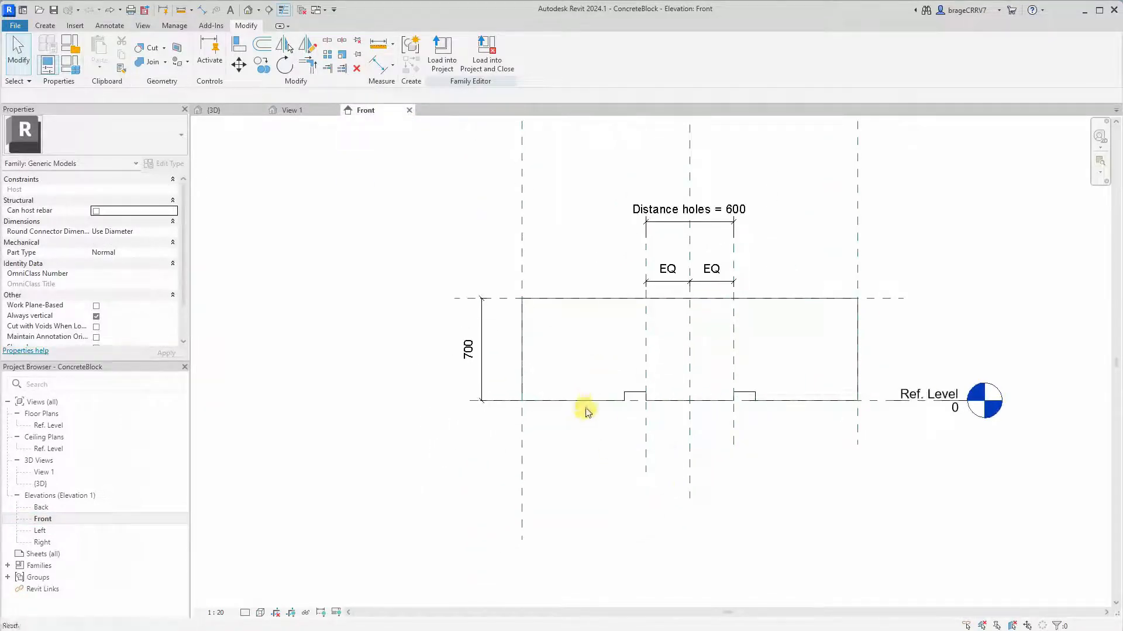
pyautogui.scroll(-1, 587, 412)
pyautogui.press('r')
pyautogui.press('p')
pyautogui.click(603, 209)
pyautogui.click(601, 515)
pyautogui.click(568, 217)
pyautogui.click(569, 480)
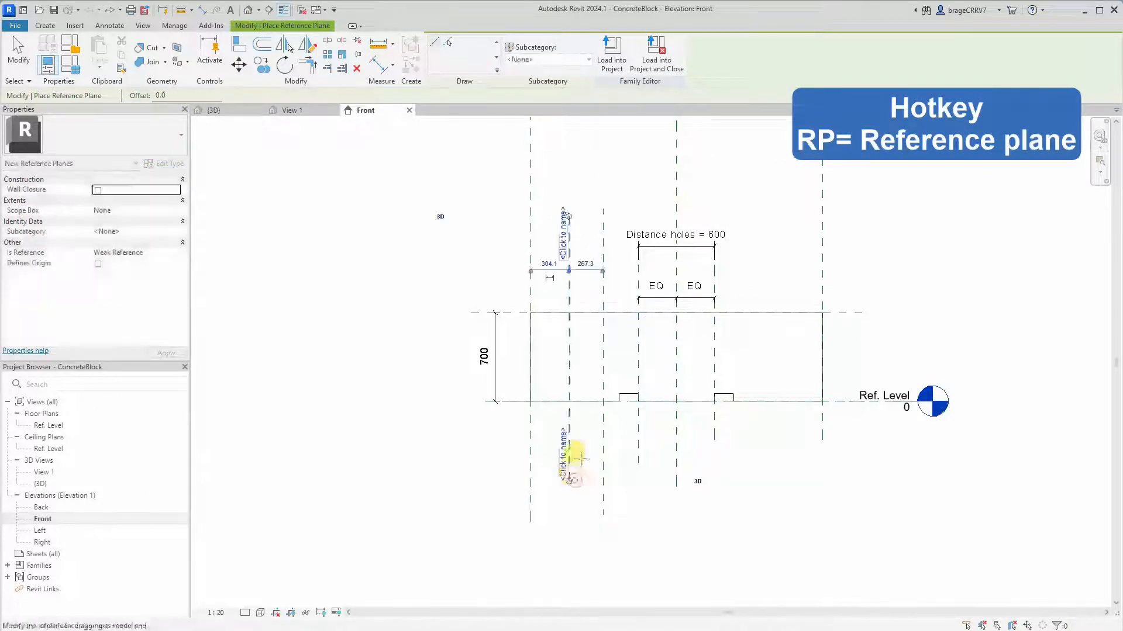
pyautogui.click(629, 209)
pyautogui.click(631, 485)
pyautogui.press('Escape')
pyautogui.press('Escape')
# - Add an aligned dimension across the three new reference planes and make its segments equal
pyautogui.moveTo(632, 484); pyautogui.dragTo(632, 520, button='middle')
pyautogui.scroll(2, 584, 324)
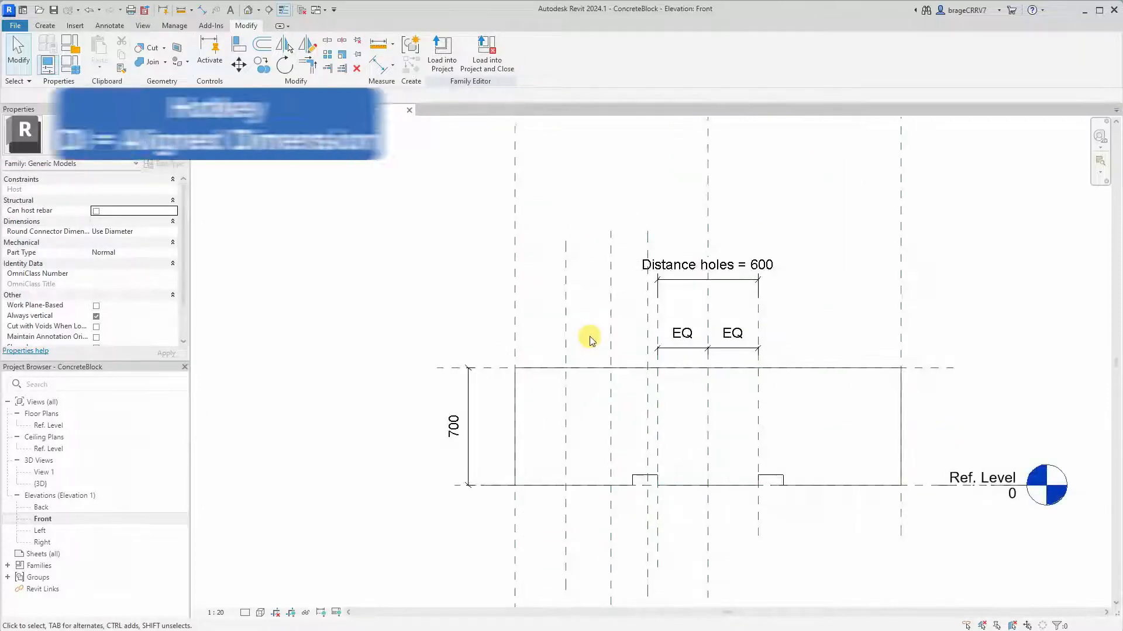
pyautogui.press('d')
pyautogui.press('i')
pyautogui.click(566, 336)
pyautogui.click(612, 332)
pyautogui.click(648, 333)
pyautogui.click(583, 339)
pyautogui.click(603, 380)
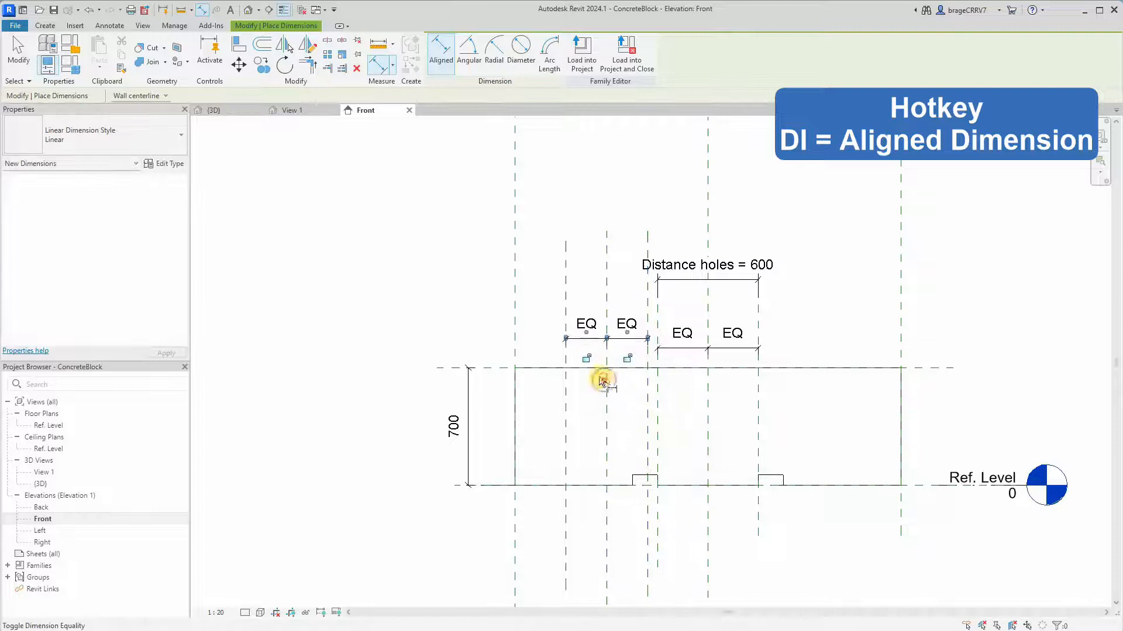
# - Add an overall aligned dimension between the two outer new reference planes
pyautogui.click(566, 271)
pyautogui.click(646, 233)
pyautogui.click(587, 233)
pyautogui.press('Escape')
pyautogui.press('Escape')
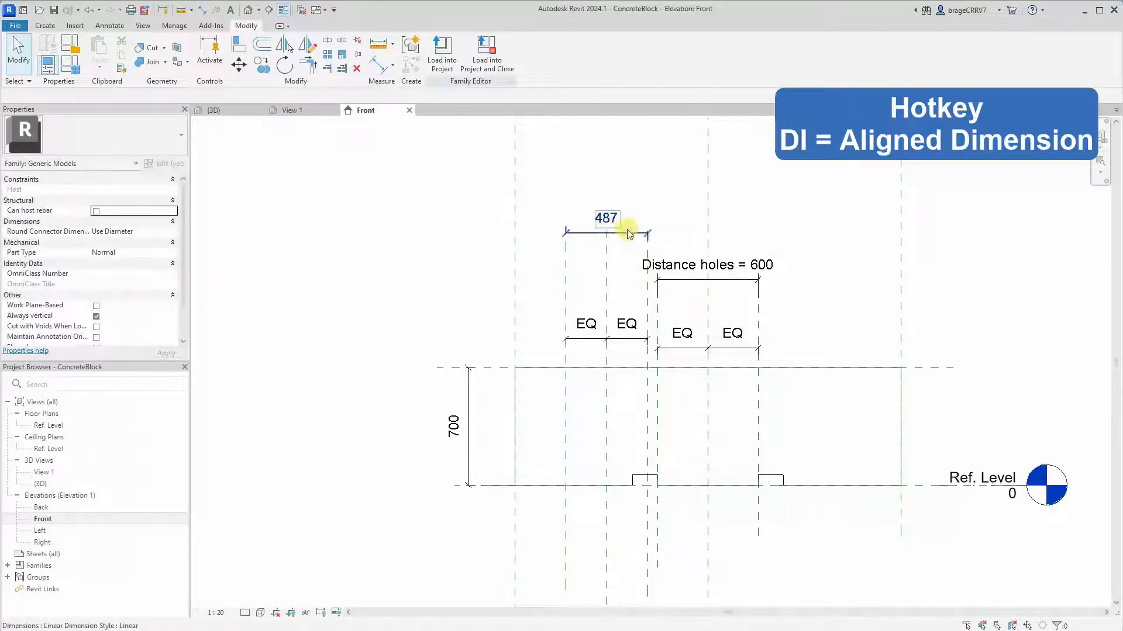
# - Label the overall dimension with the Distance holes parameter and set its value to 500
pyautogui.click(630, 234)
pyautogui.click(514, 52)
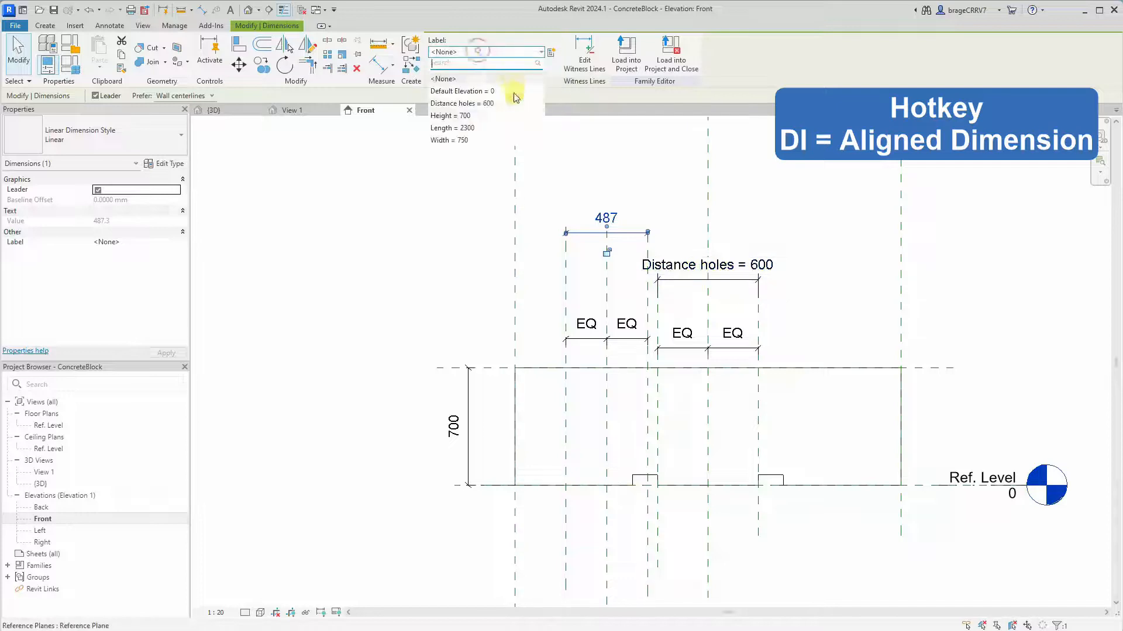
pyautogui.click(497, 103)
pyautogui.click(641, 160)
pyautogui.click(619, 219)
pyautogui.click(632, 221)
pyautogui.write('500')
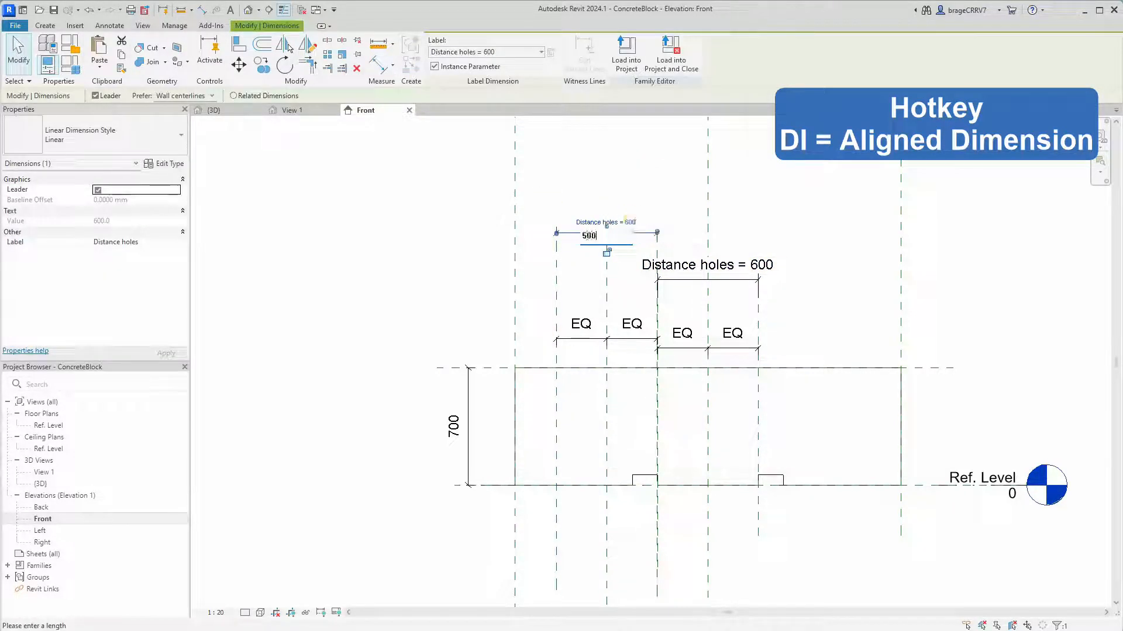
pyautogui.press('Return')
pyautogui.click(578, 202)
# - Dimension from the block's left edge plane to the middle new reference plane and shorten the dimension's witness line at the middle plane
pyautogui.moveTo(544, 219); pyautogui.dragTo(557, 233, button='middle')
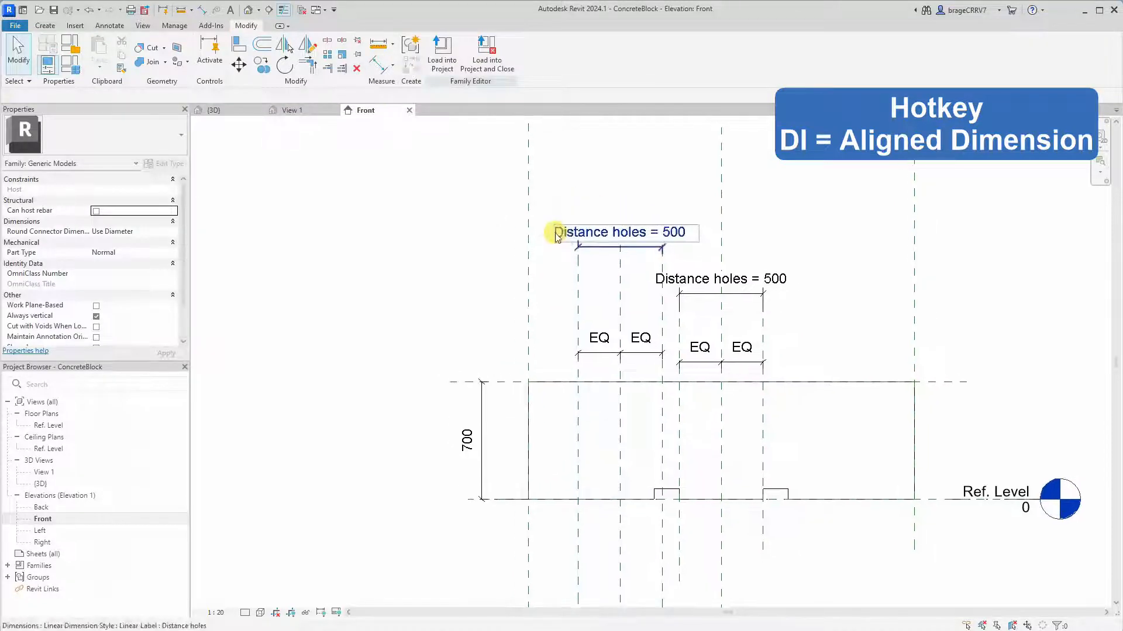
pyautogui.press('d')
pyautogui.press('i')
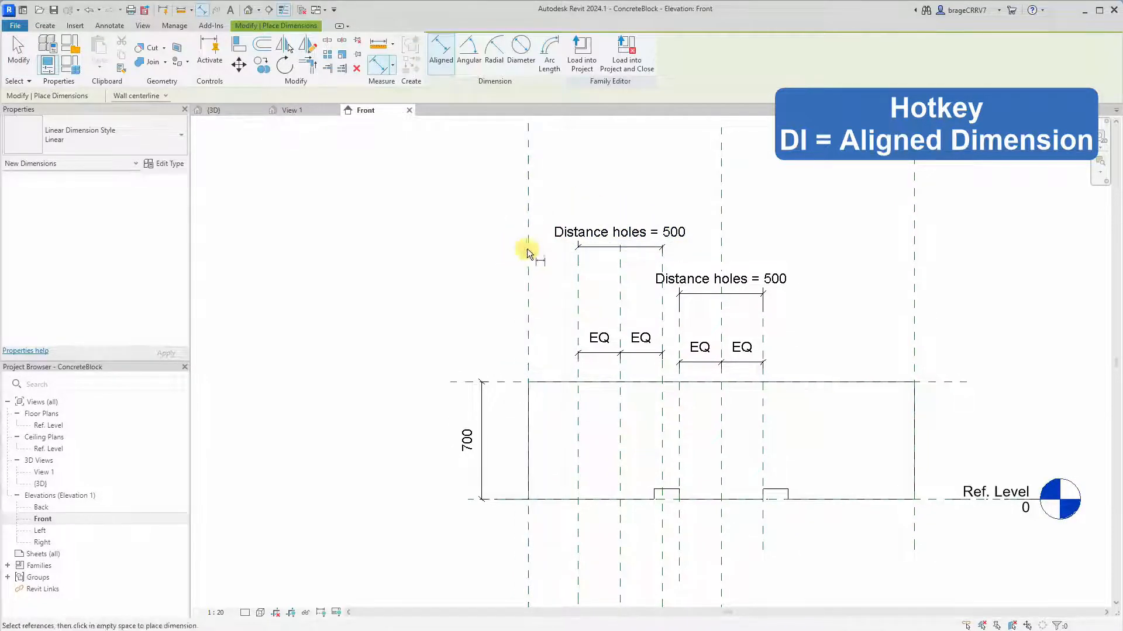
pyautogui.click(530, 256)
pyautogui.click(620, 286)
pyautogui.click(584, 170)
pyautogui.press('Escape')
pyautogui.moveTo(620, 238); pyautogui.dragTo(624, 188)
pyautogui.click(557, 331)
# - Delete the two old hole reference planes on either side of the block's center plane
pyautogui.moveTo(558, 345); pyautogui.dragTo(559, 319, button='middle')
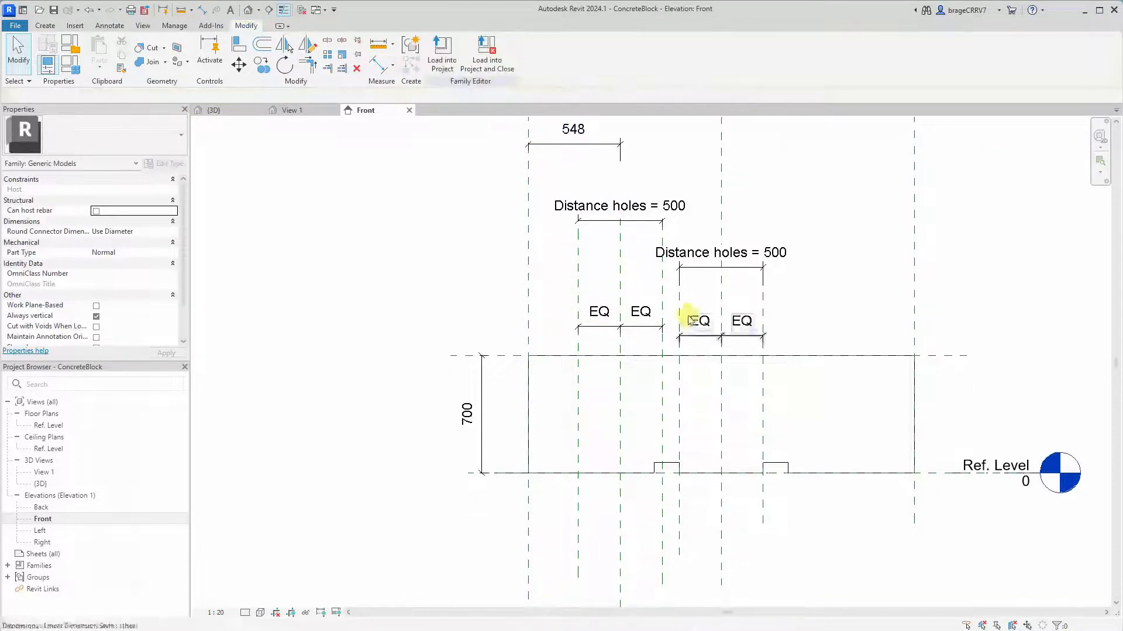
pyautogui.click(677, 409)
pyautogui.press('Delete')
pyautogui.click(763, 404)
pyautogui.press('Delete')
# - Move the left void extrusion so its right edge sits on the leftmost new reference plane
pyautogui.click(668, 470)
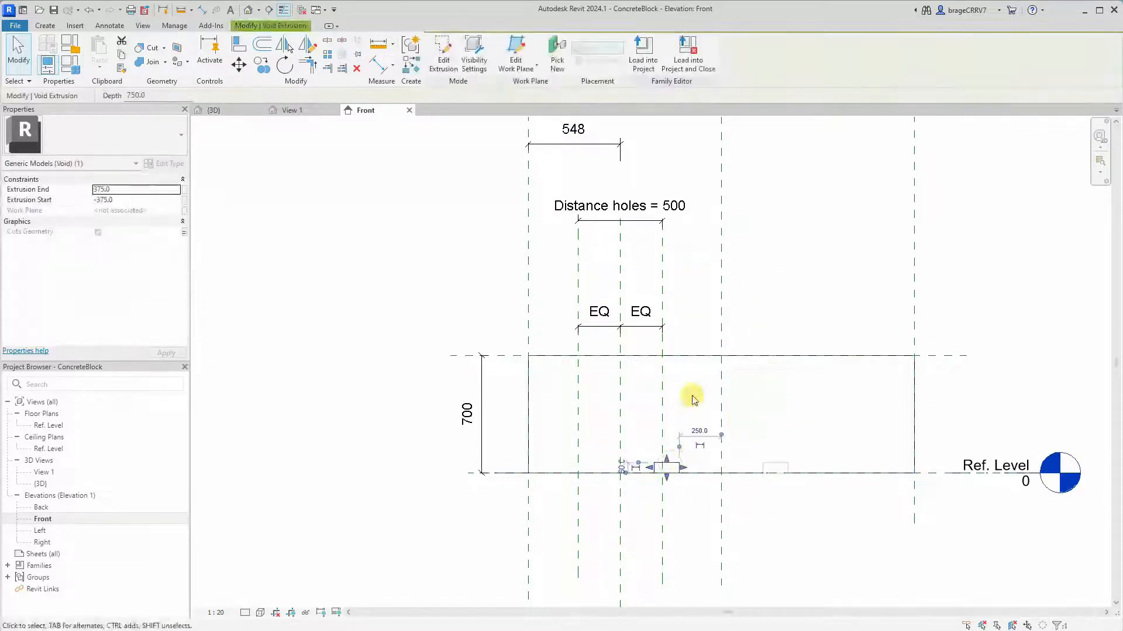
pyautogui.scroll(3, 702, 409)
pyautogui.press('m')
pyautogui.press('v')
pyautogui.click(699, 492)
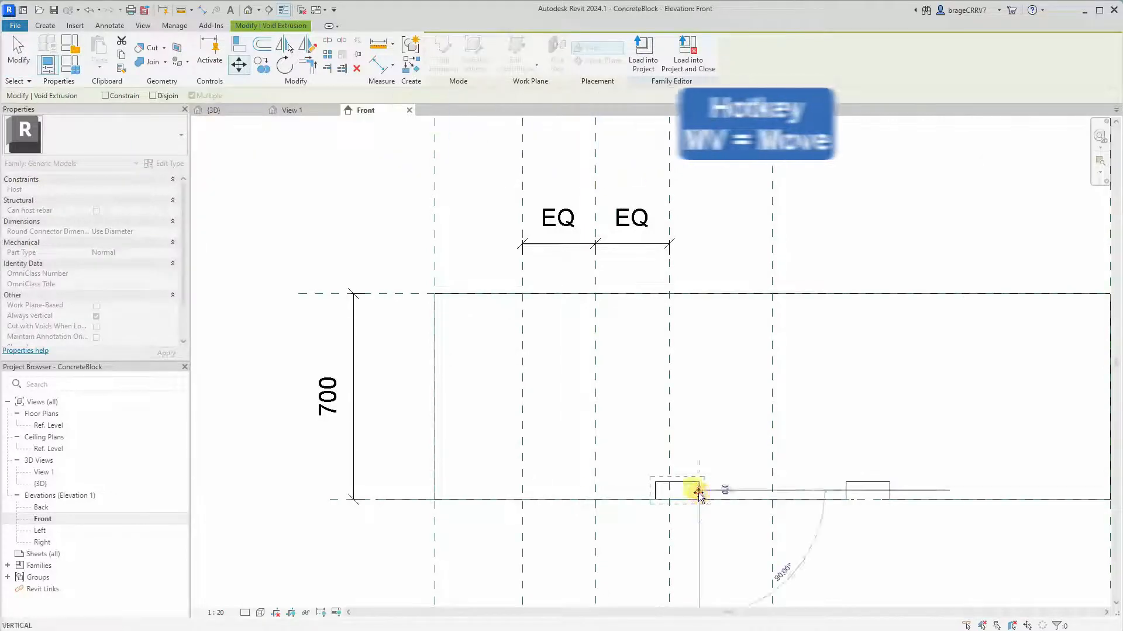
pyautogui.click(522, 492)
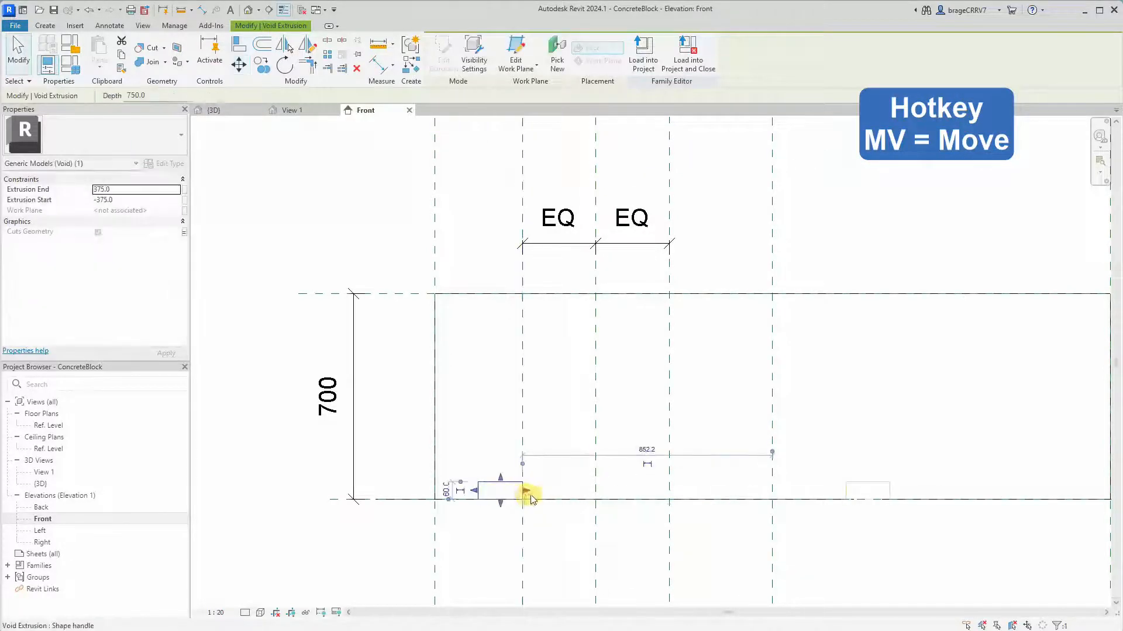
# - Move the right void extrusion so its left edge sits on the rightmost new reference plane
pyautogui.press('Escape')
pyautogui.click(861, 485)
pyautogui.press('m')
pyautogui.press('v')
pyautogui.click(842, 491)
pyautogui.click(669, 491)
pyautogui.press('Escape')
# - Align the inner edges of both void extrusions to their adjacent reference planes and lock them
pyautogui.press('a')
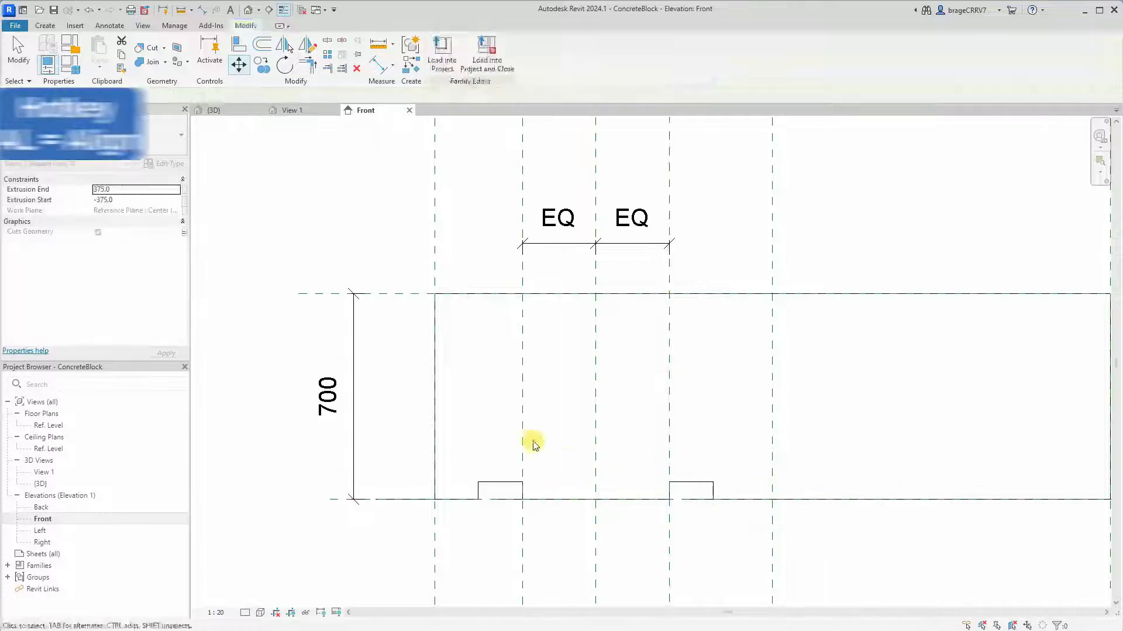
pyautogui.moveTo(531, 441); pyautogui.dragTo(549, 420, button='middle')
pyautogui.press('l')
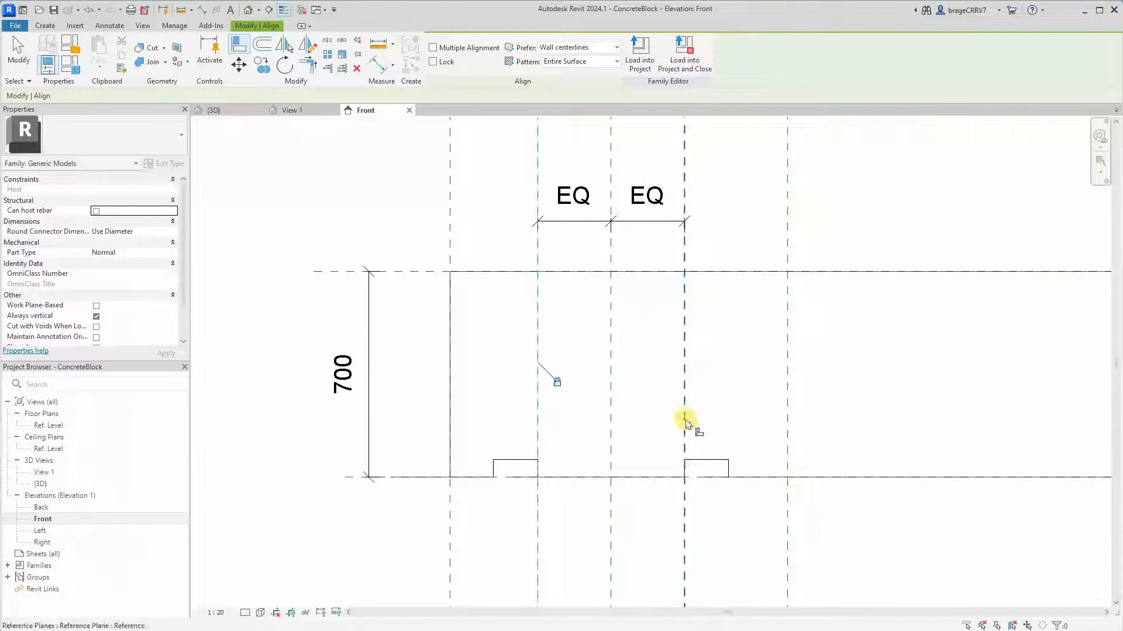
pyautogui.click(685, 473)
pyautogui.scroll(-4, 652, 370)
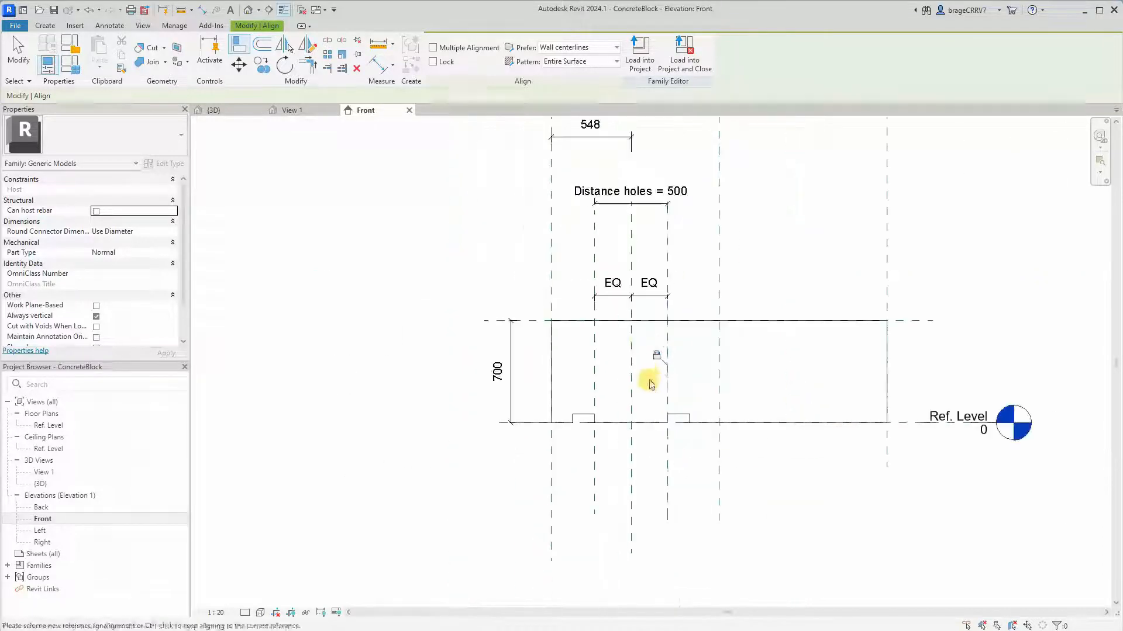
pyautogui.press('Escape')
pyautogui.press('Escape')
# - Move the dimension between the left edge and middle hole plane down, closer to the Distance holes dimension
pyautogui.moveTo(592, 186); pyautogui.dragTo(589, 205)
pyautogui.click(468, 291)
pyautogui.scroll(-1, 469, 290)
pyautogui.moveTo(469, 290)
pyautogui.mouseDown(button='middle')
pyautogui.moveTo(447, 289)
pyautogui.moveTo(482, 308)
pyautogui.moveTo(472, 308)
pyautogui.mouseUp(button='middle')
# - Label the dimension from the block's left edge with a new instance family parameter named "Distance holes left"
pyautogui.click(535, 213)
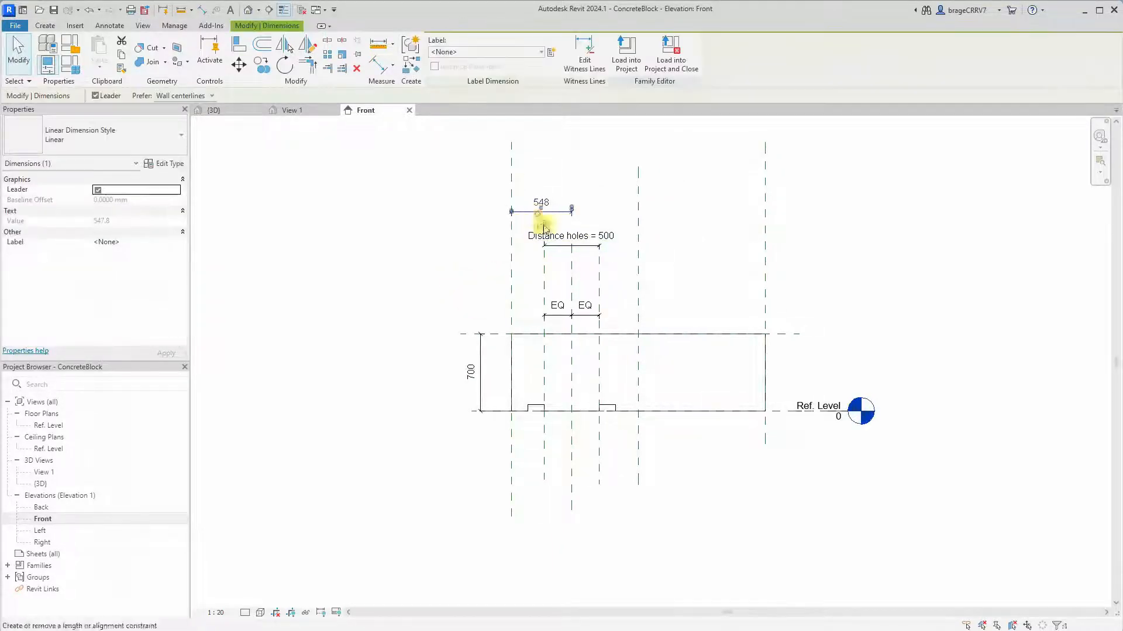
pyautogui.click(551, 52)
pyautogui.moveTo(240, 138); pyautogui.dragTo(800, 153)
pyautogui.write('Dista')
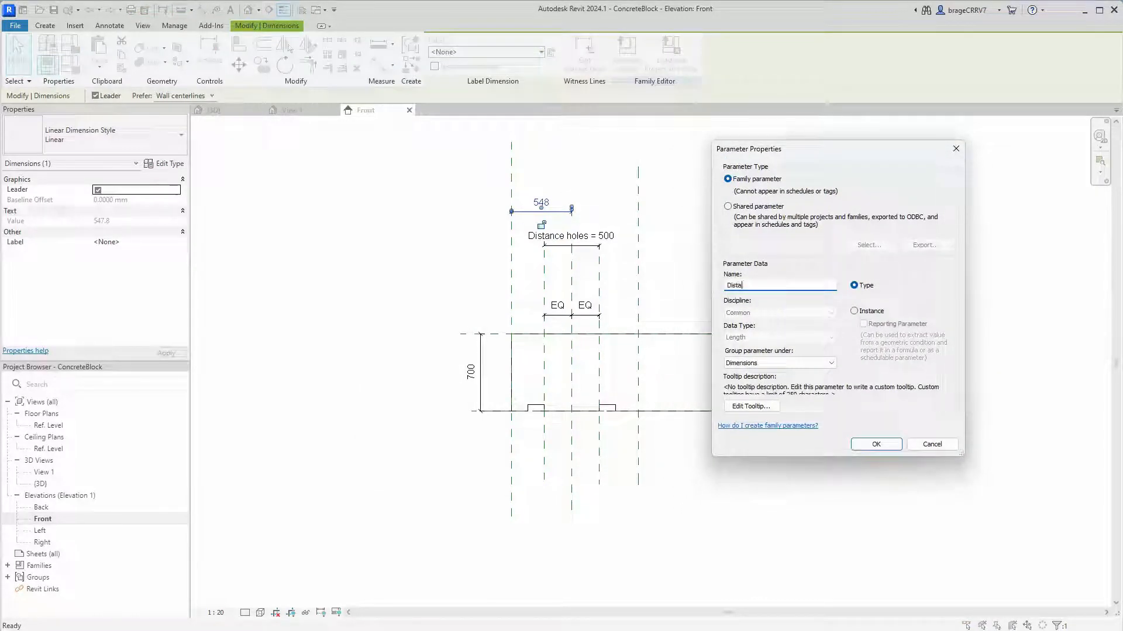
pyautogui.write('nce holes left')
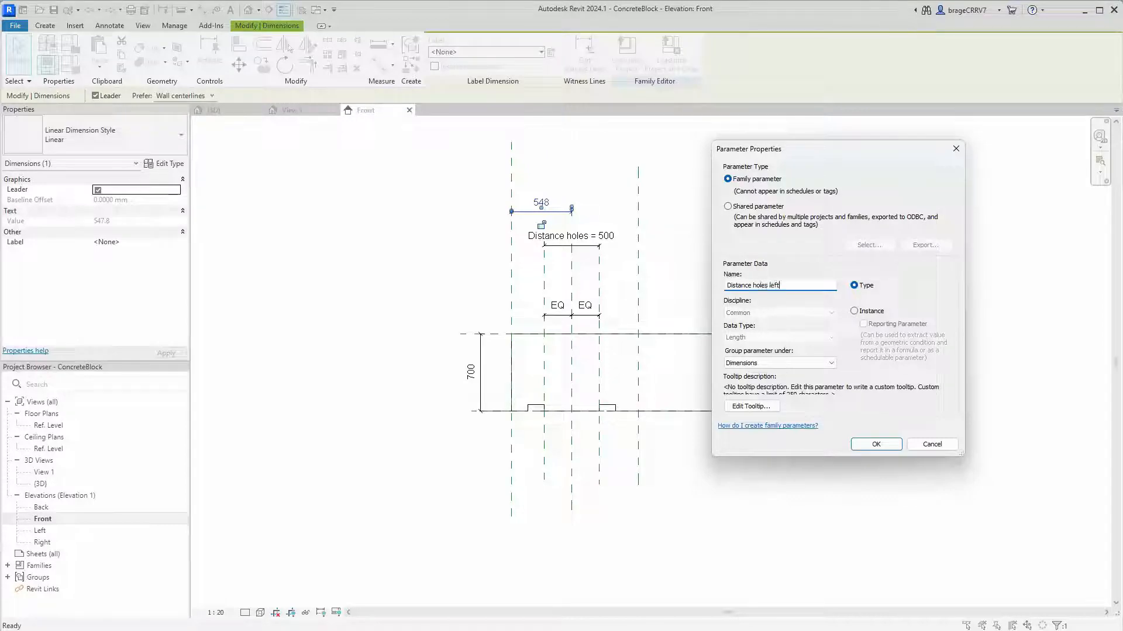
pyautogui.click(855, 311)
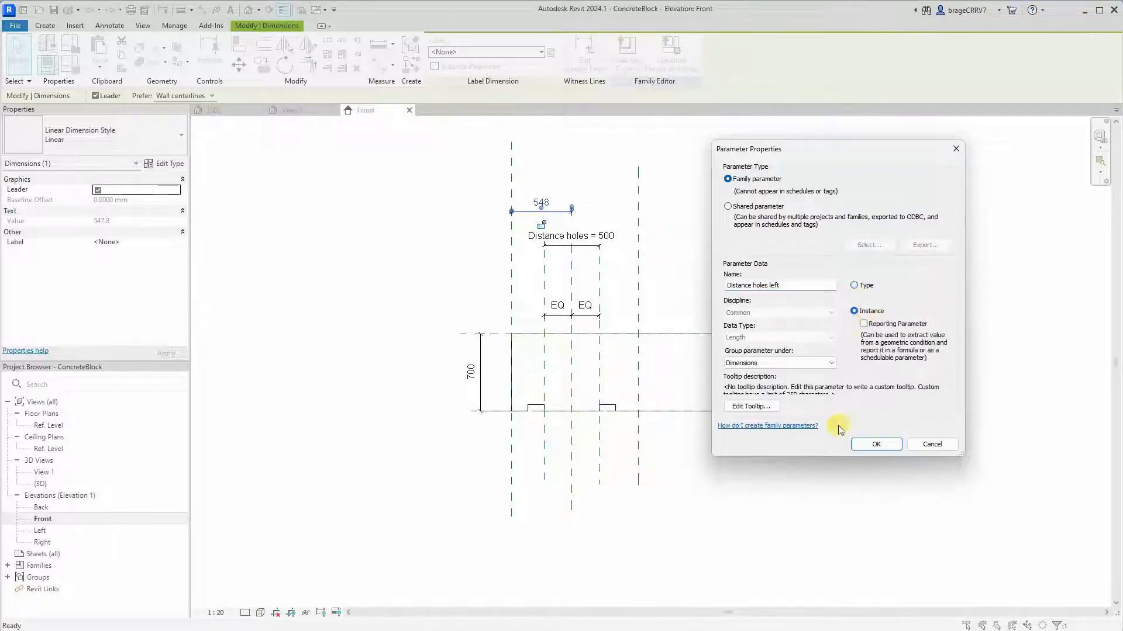
pyautogui.click(869, 447)
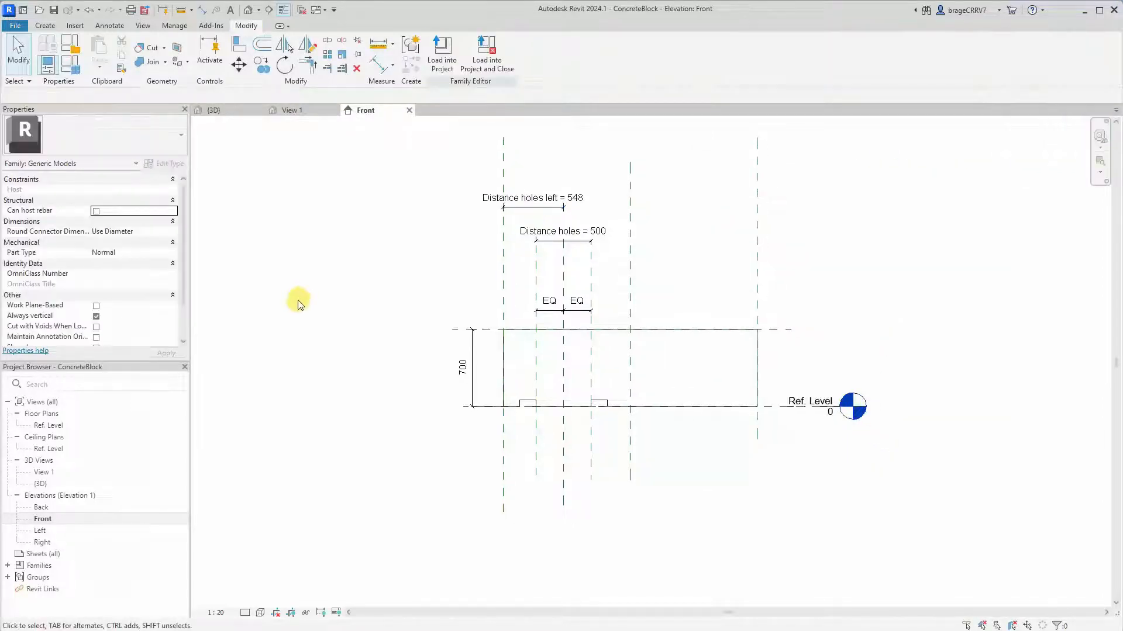
# - Flex the Distance holes parameter in the family types by applying 600, and enter 450 as its value
pyautogui.moveTo(854, 336); pyautogui.dragTo(659, 335, button='middle')
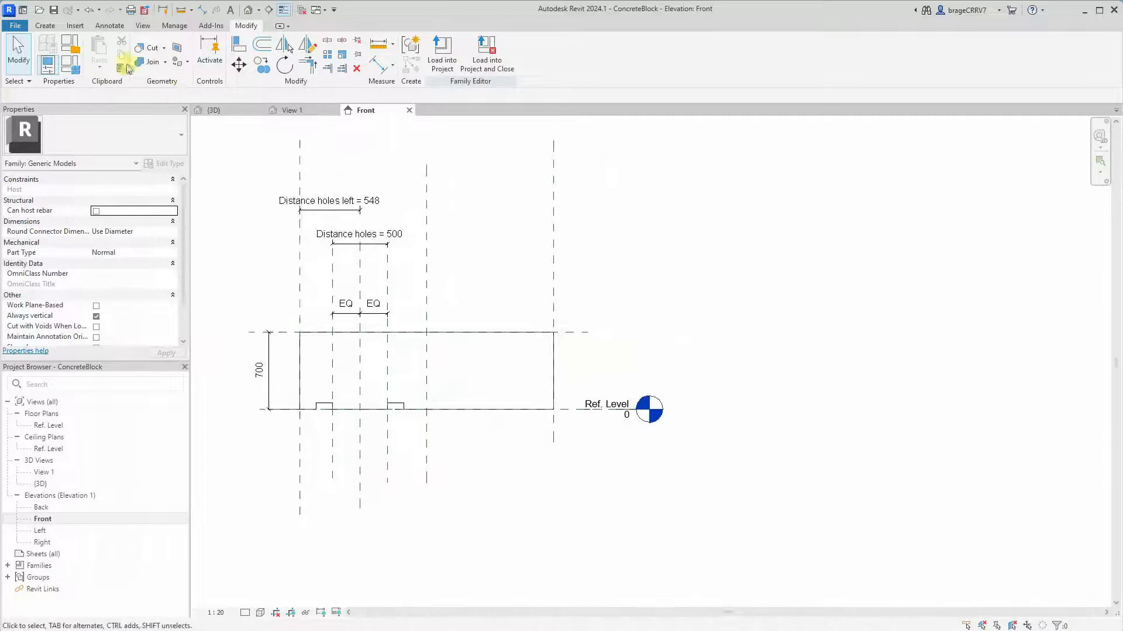
pyautogui.click(74, 73)
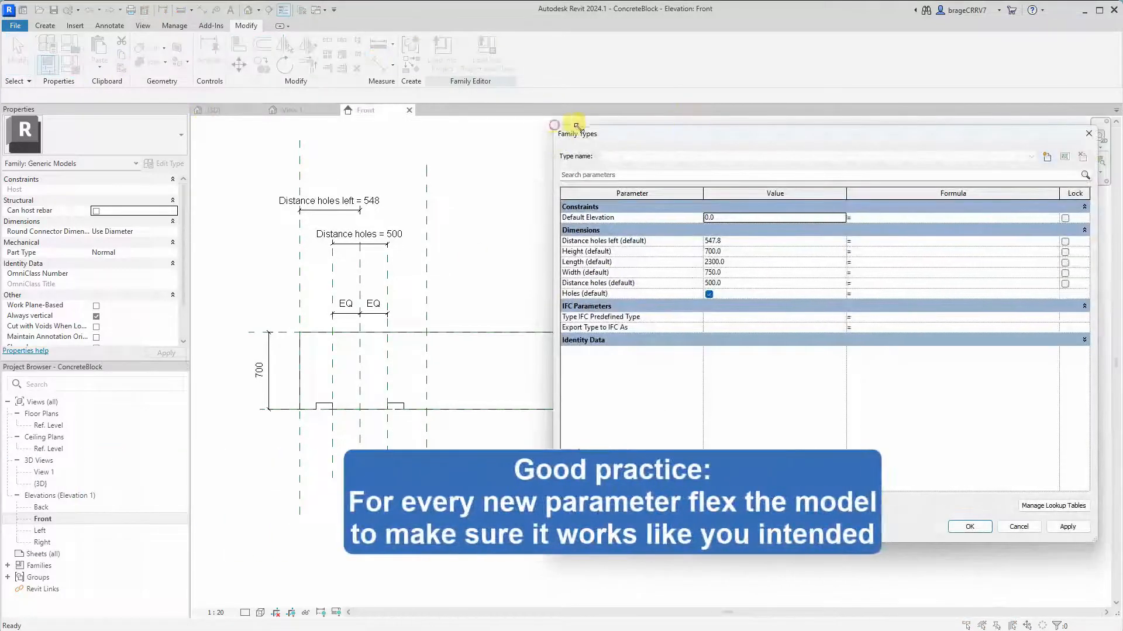
pyautogui.moveTo(560, 124); pyautogui.dragTo(607, 129)
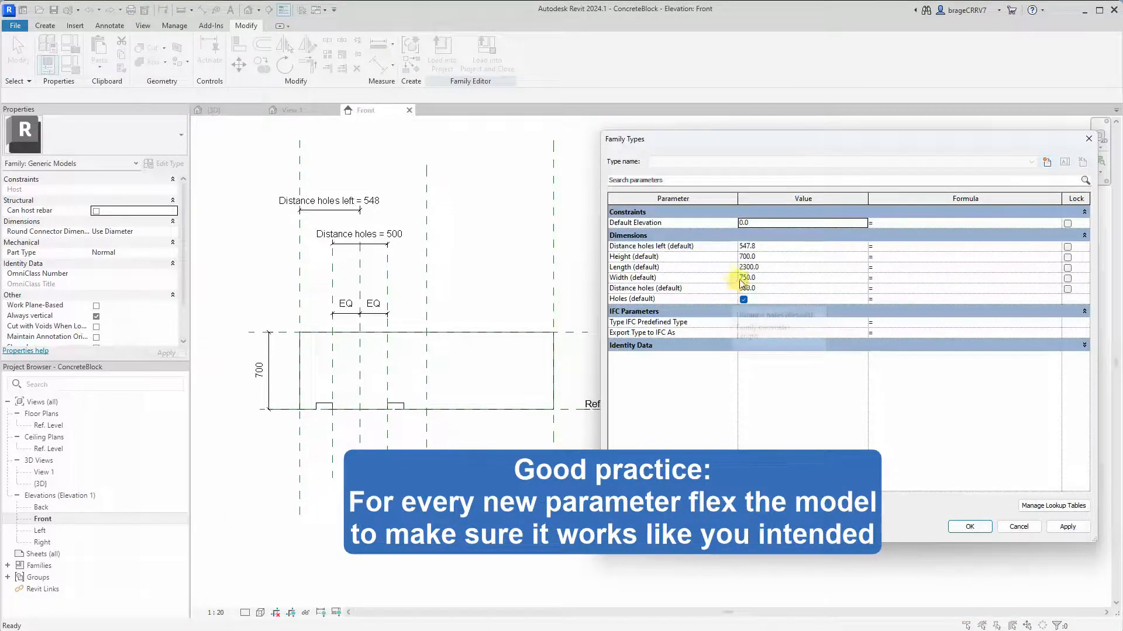
pyautogui.click(780, 288)
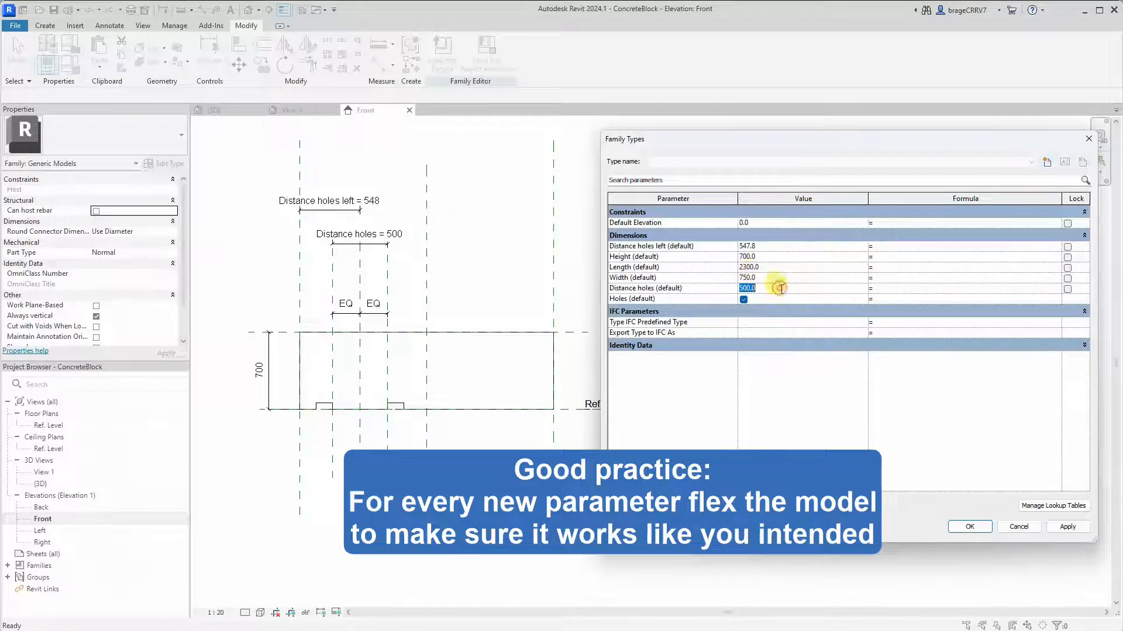
pyautogui.write('600')
pyautogui.click(1068, 526)
pyautogui.click(769, 288)
pyautogui.write('450')
pyautogui.press('Tab')
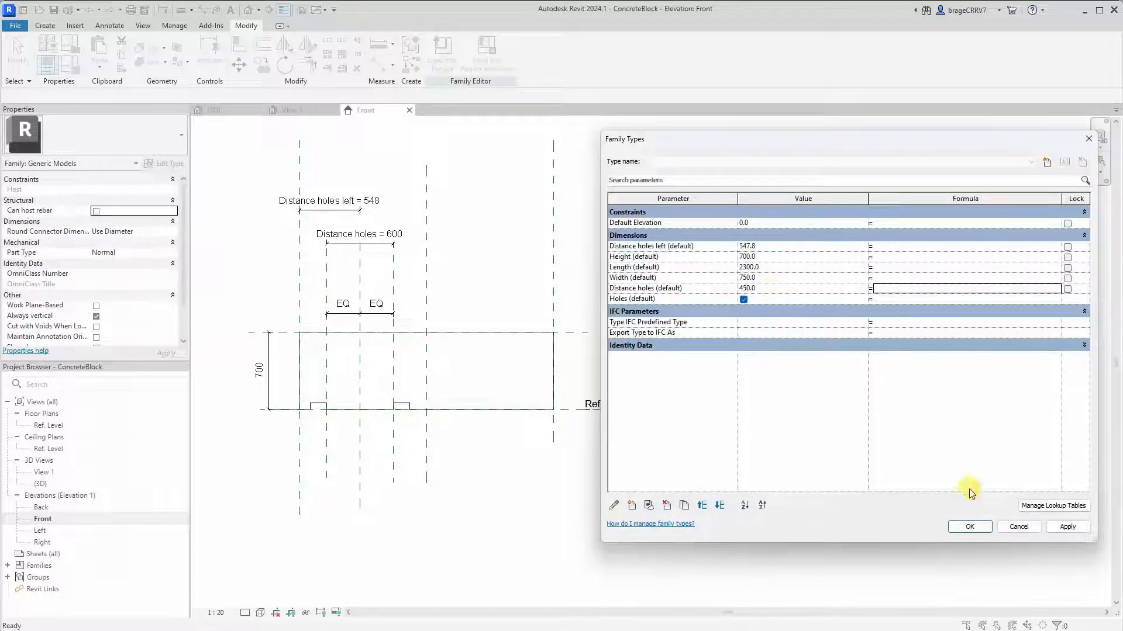
# - Create an instance family parameter named "Offset holes" with data type Length, grouped under Dimensions
pyautogui.click(632, 507)
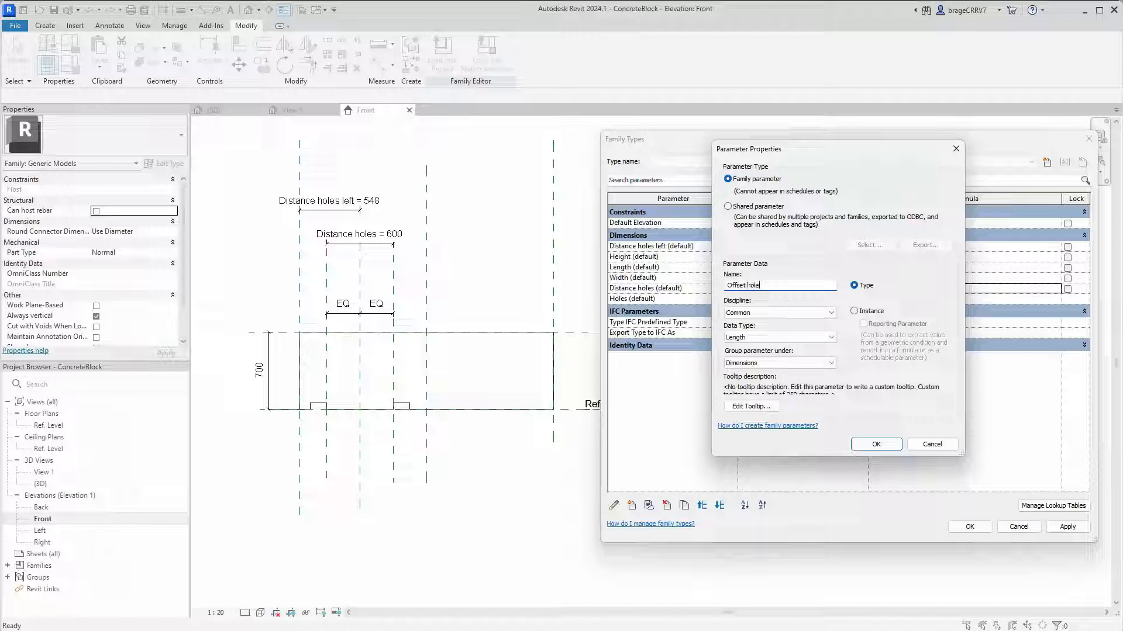
pyautogui.click(856, 312)
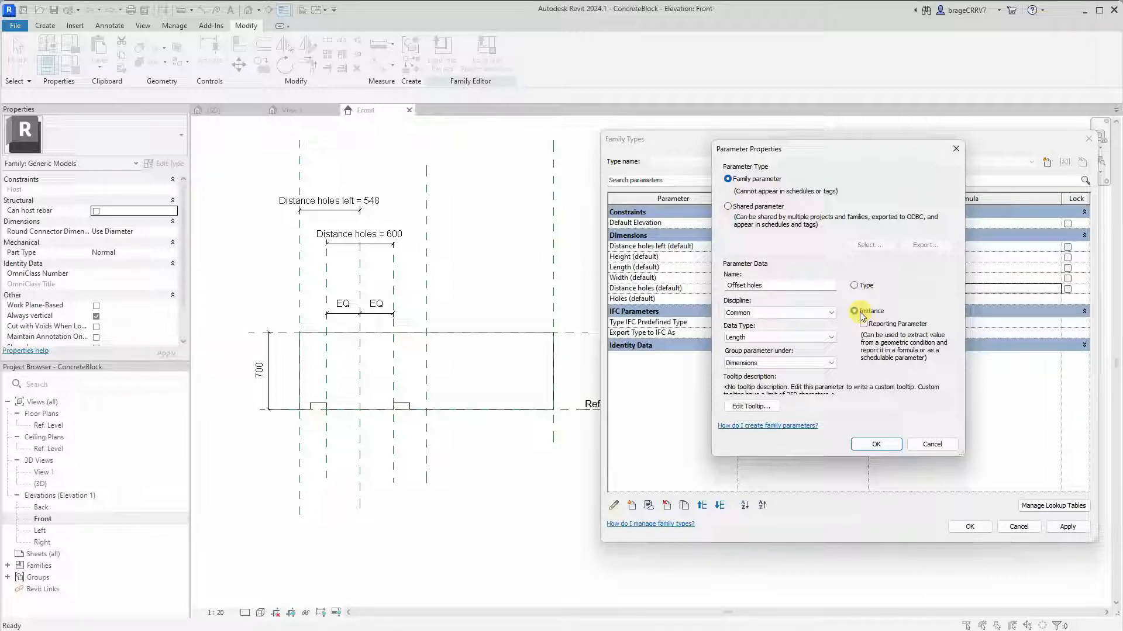
pyautogui.click(860, 443)
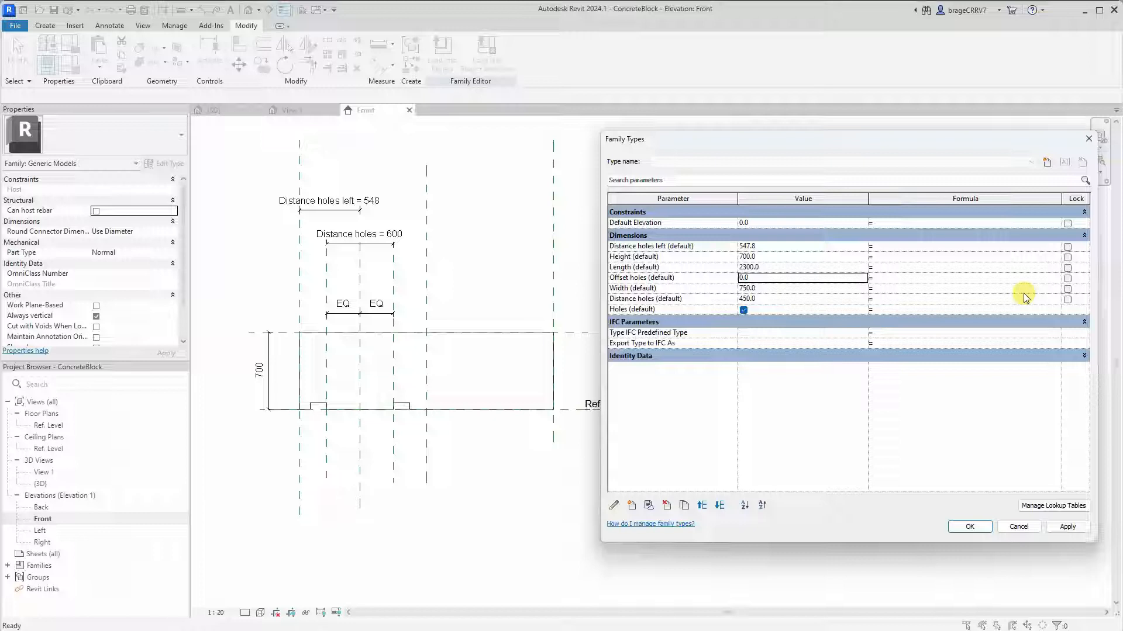
# - Give the Distance holes left parameter the formula Length / 2 and apply it
pyautogui.click(948, 247)
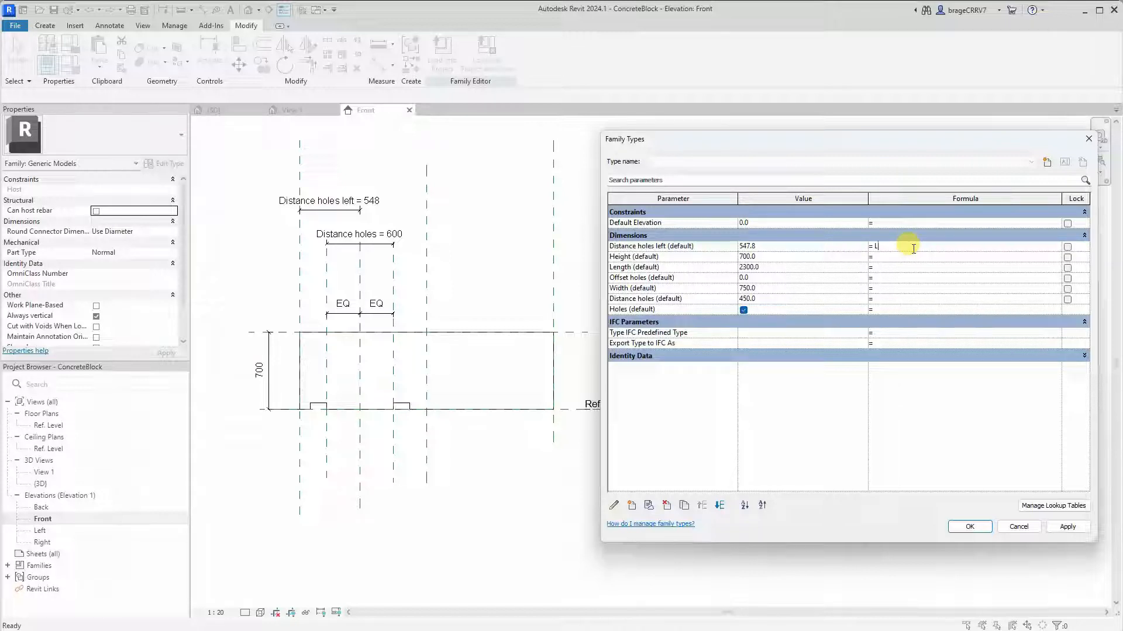
pyautogui.write('ength')
pyautogui.press('BackSpace')
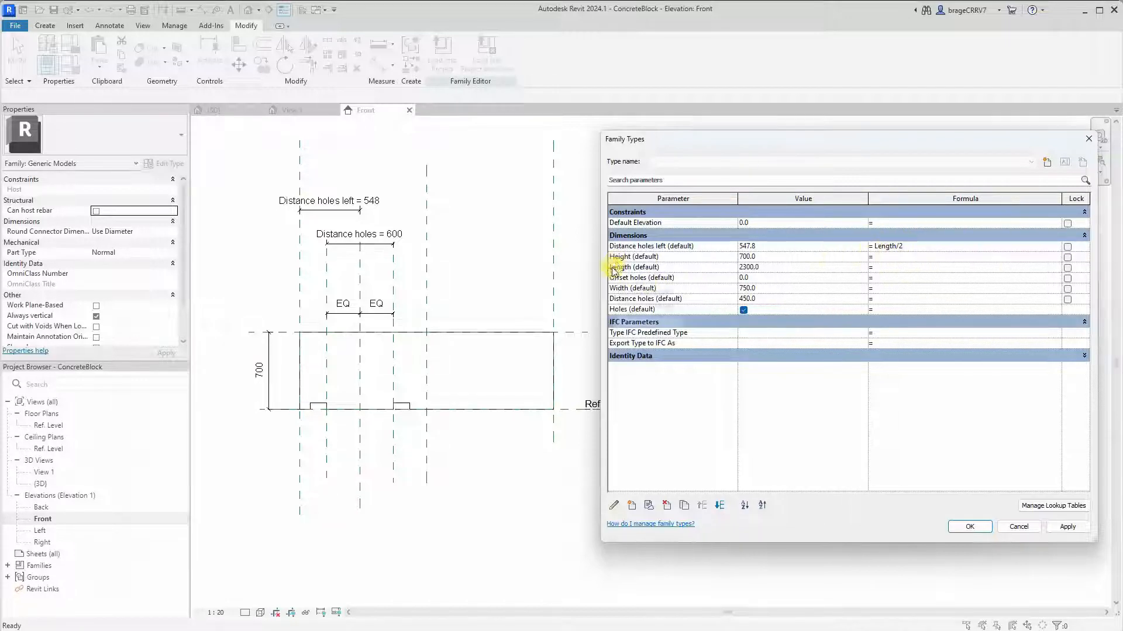
pyautogui.click(1068, 526)
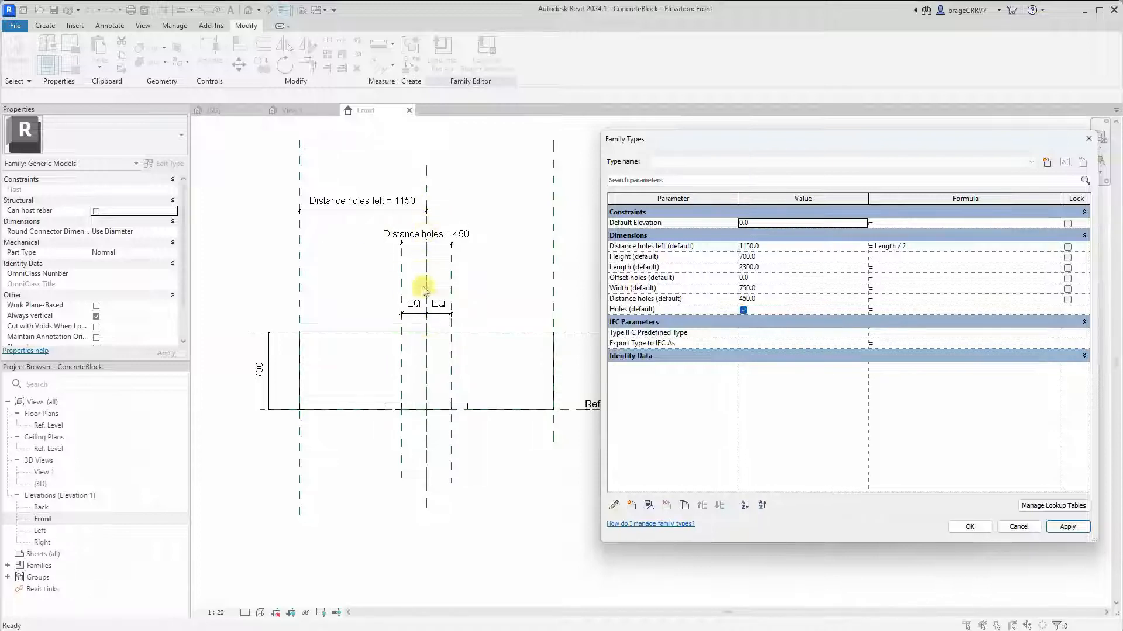
# - Extend the Distance holes left formula to Length / 2 + Offset holes and apply it
pyautogui.click(642, 247)
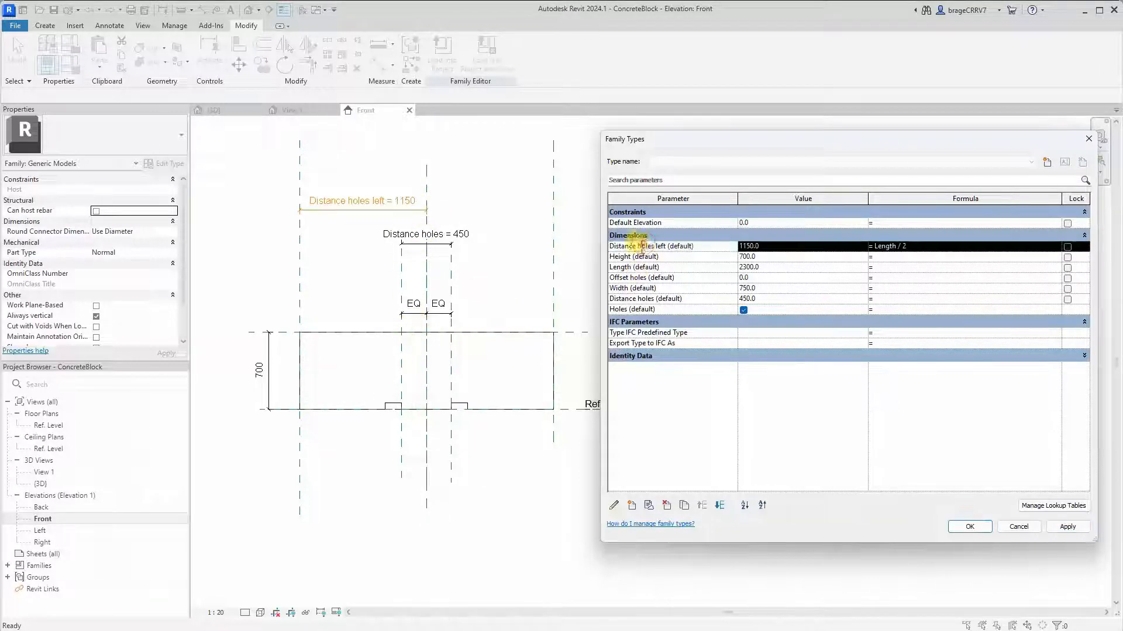
pyautogui.click(639, 277)
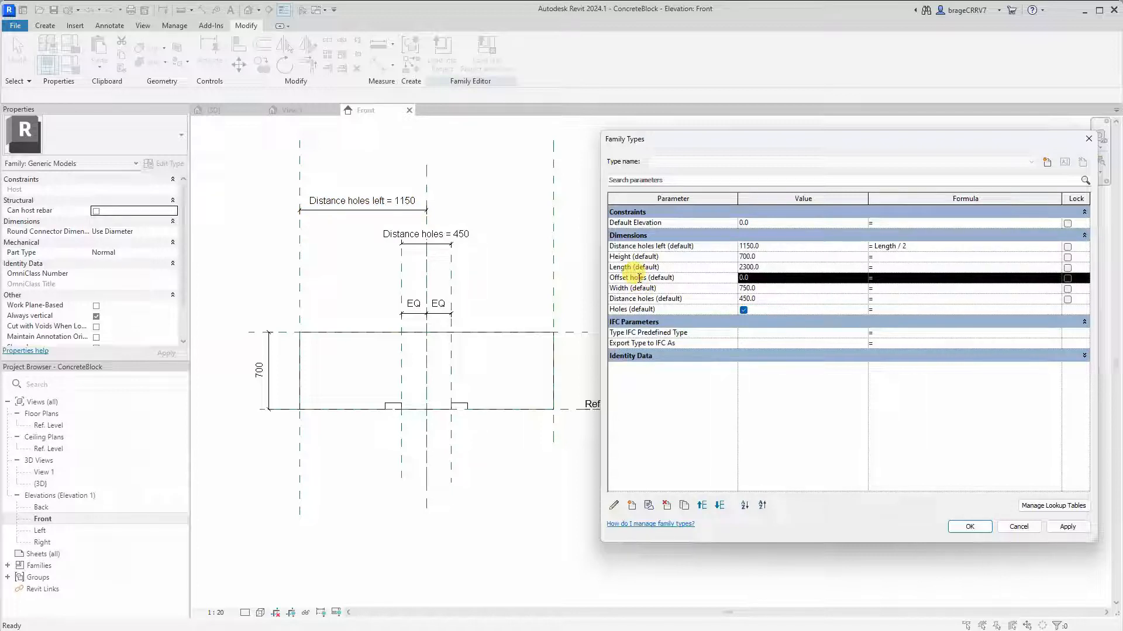
pyautogui.click(788, 277)
pyautogui.click(921, 247)
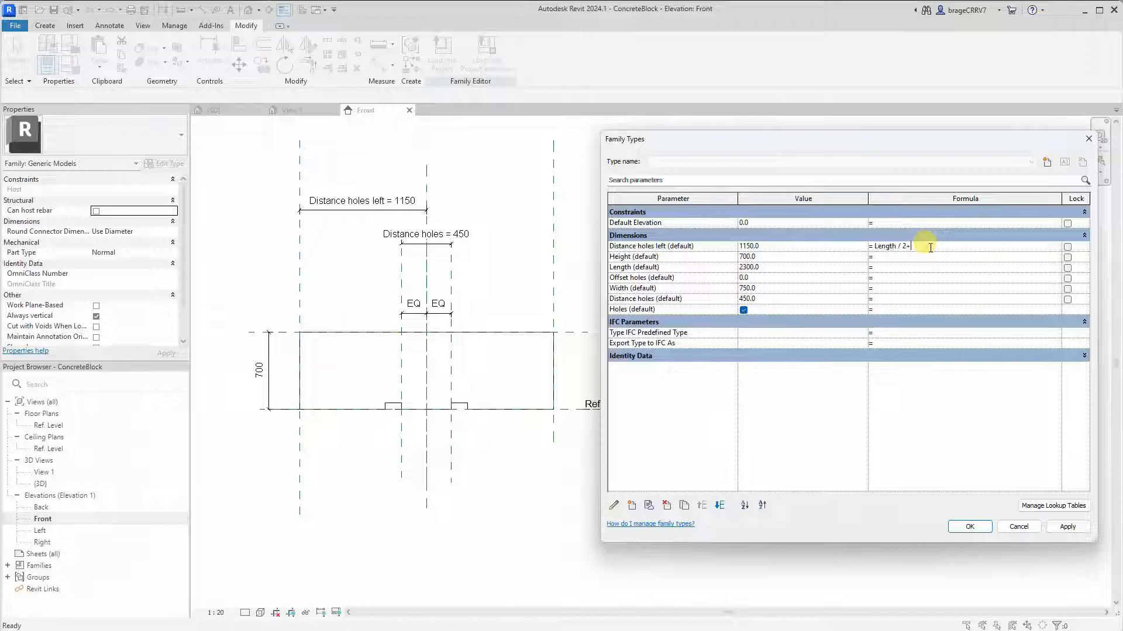
pyautogui.write('+Offset holes')
pyautogui.click(1062, 524)
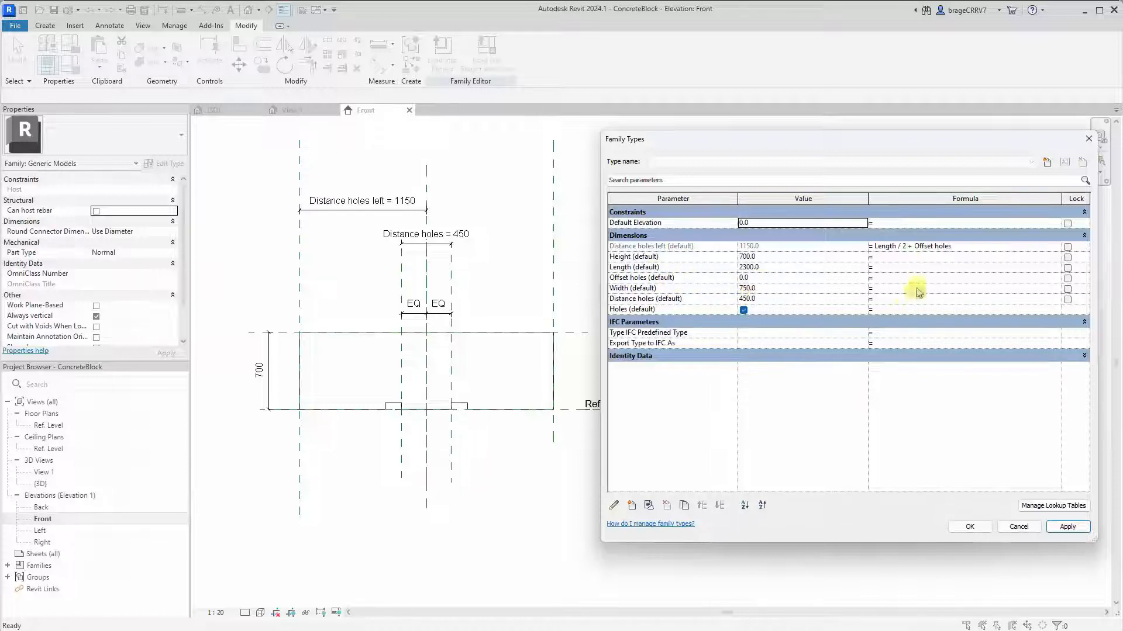
# - Flex the Offset holes parameter by applying 250 and -250, and reset it to 0
pyautogui.click(776, 277)
pyautogui.write('250')
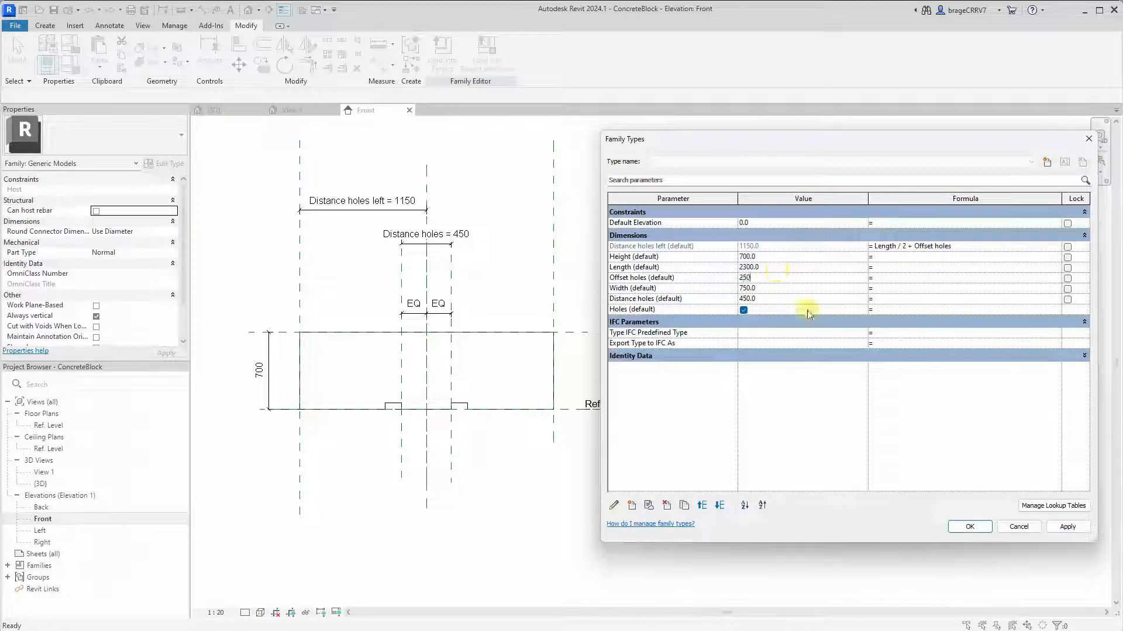
pyautogui.click(1065, 525)
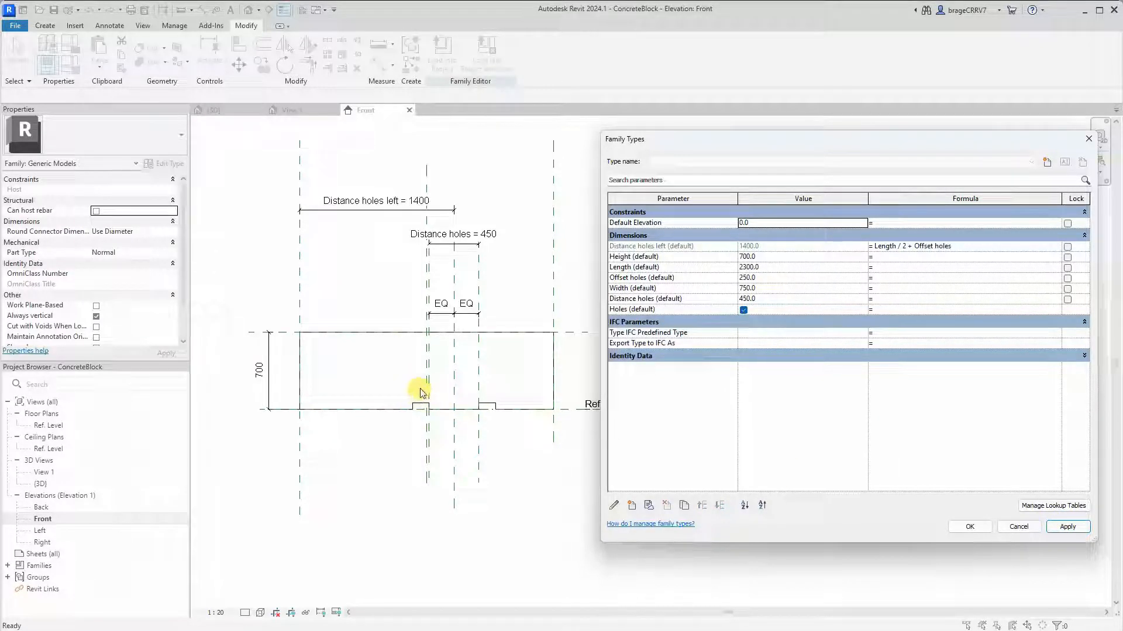
pyautogui.click(740, 277)
pyautogui.write('-')
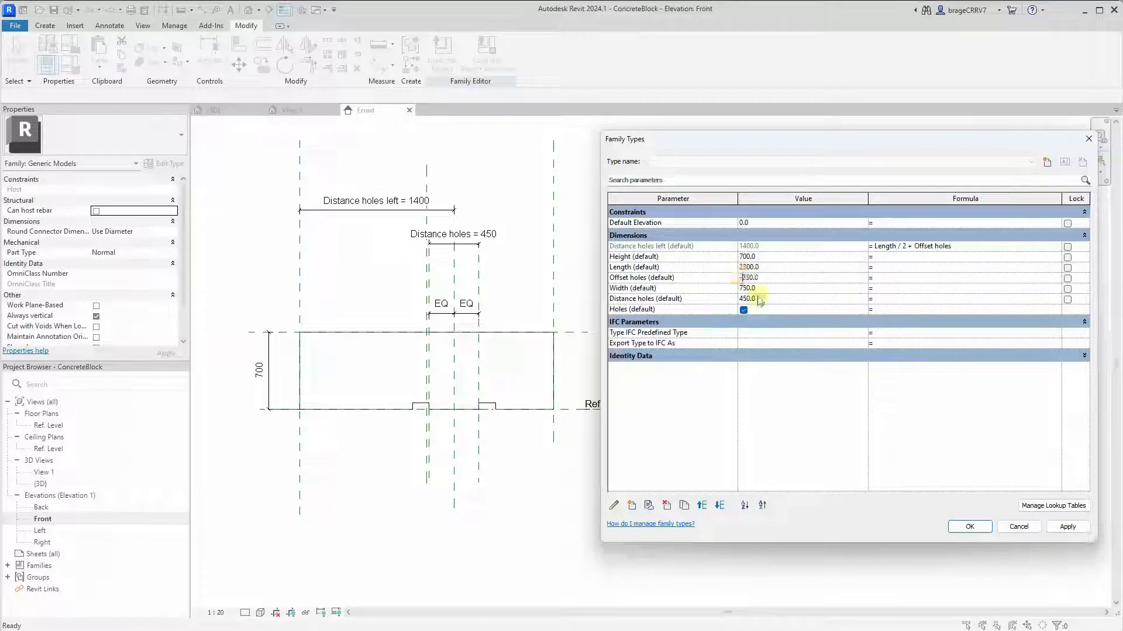
pyautogui.click(1061, 527)
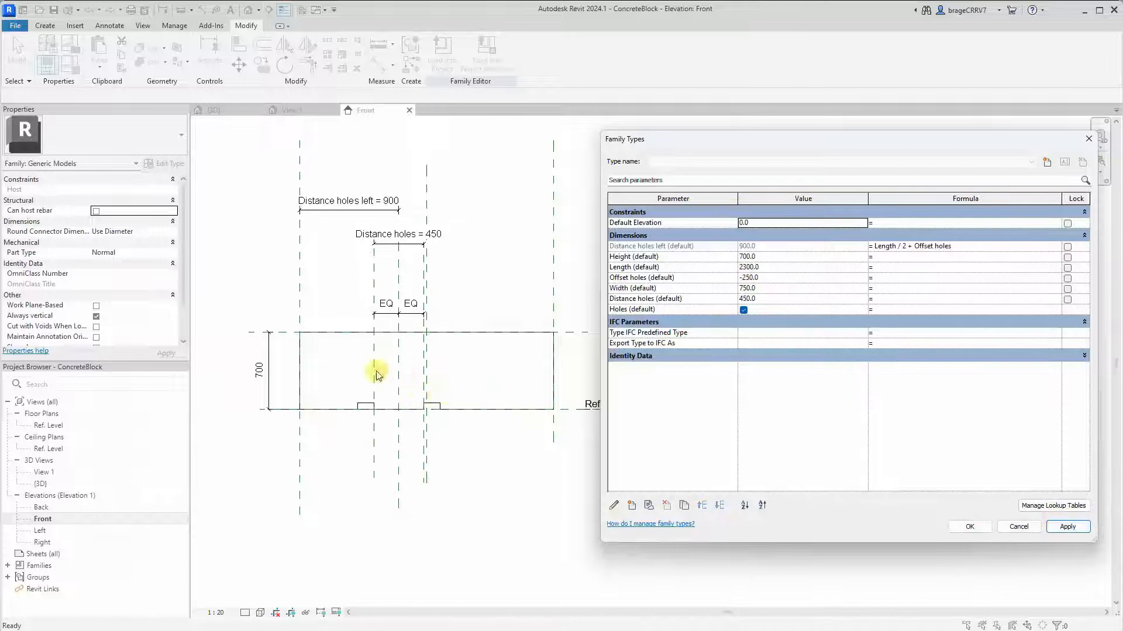
pyautogui.click(780, 278)
pyautogui.write('0')
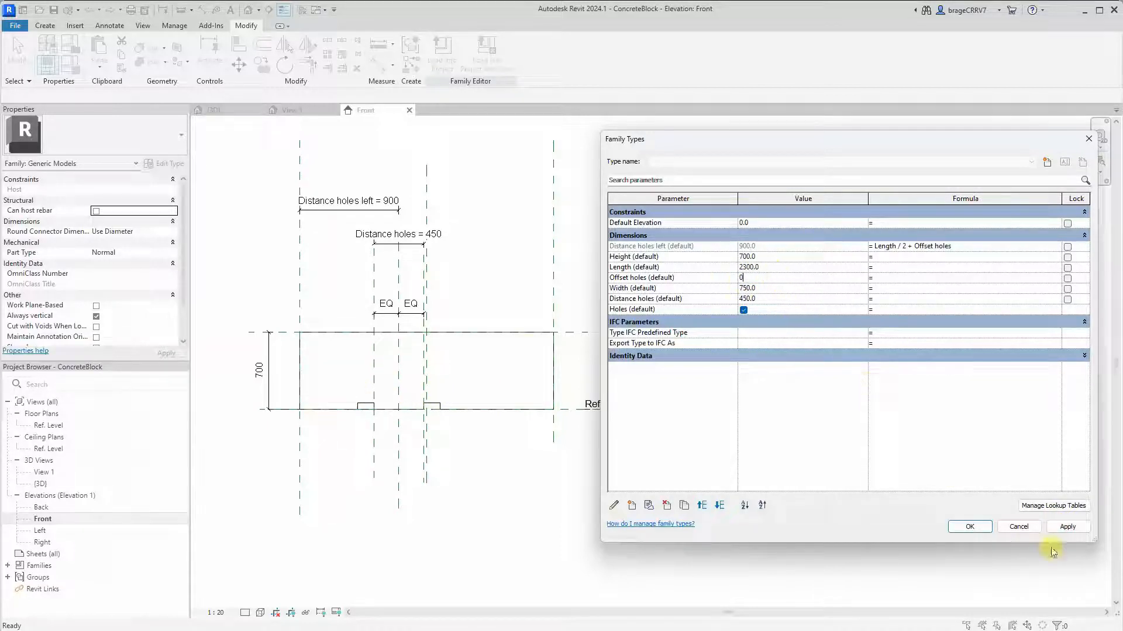
pyautogui.click(1067, 528)
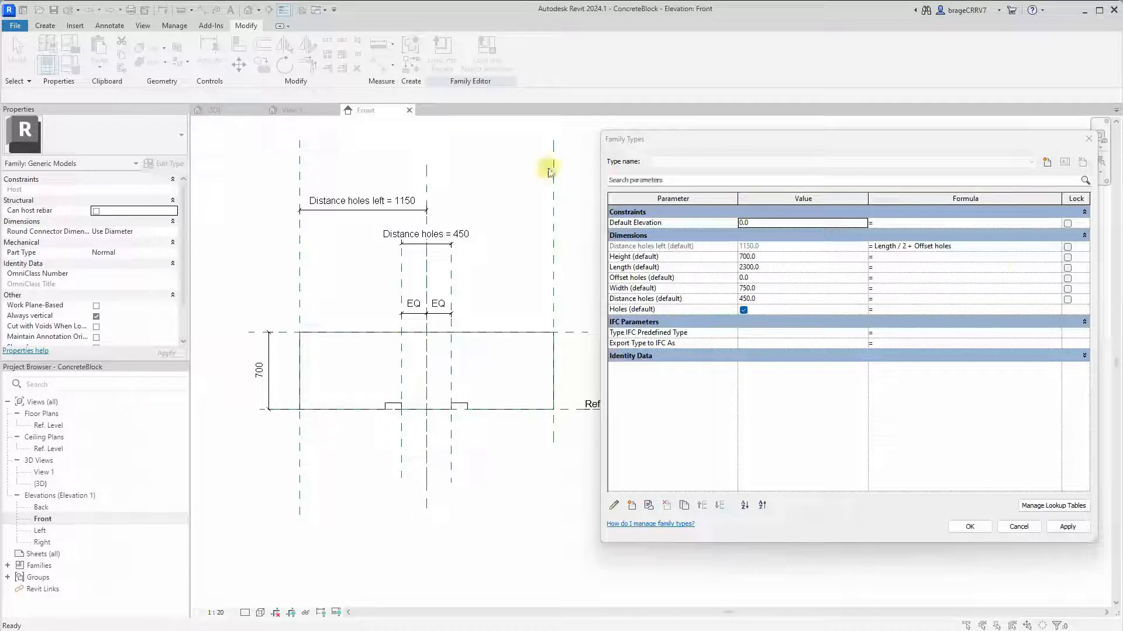
# - Regroup the Distance holes left parameter under Other
pyautogui.click(683, 247)
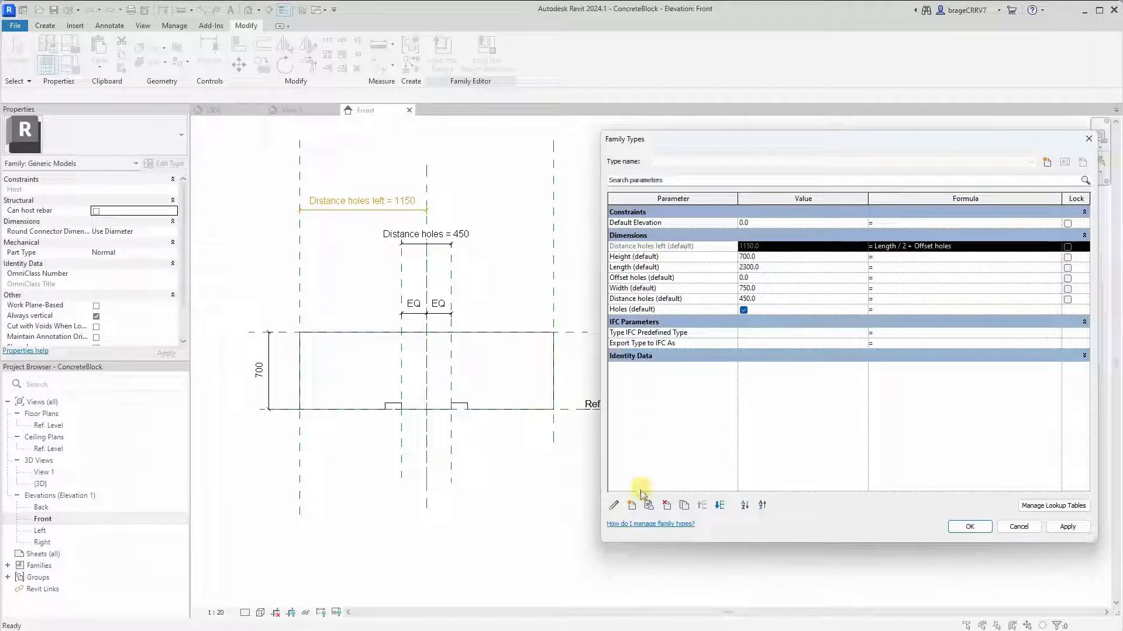
pyautogui.click(617, 509)
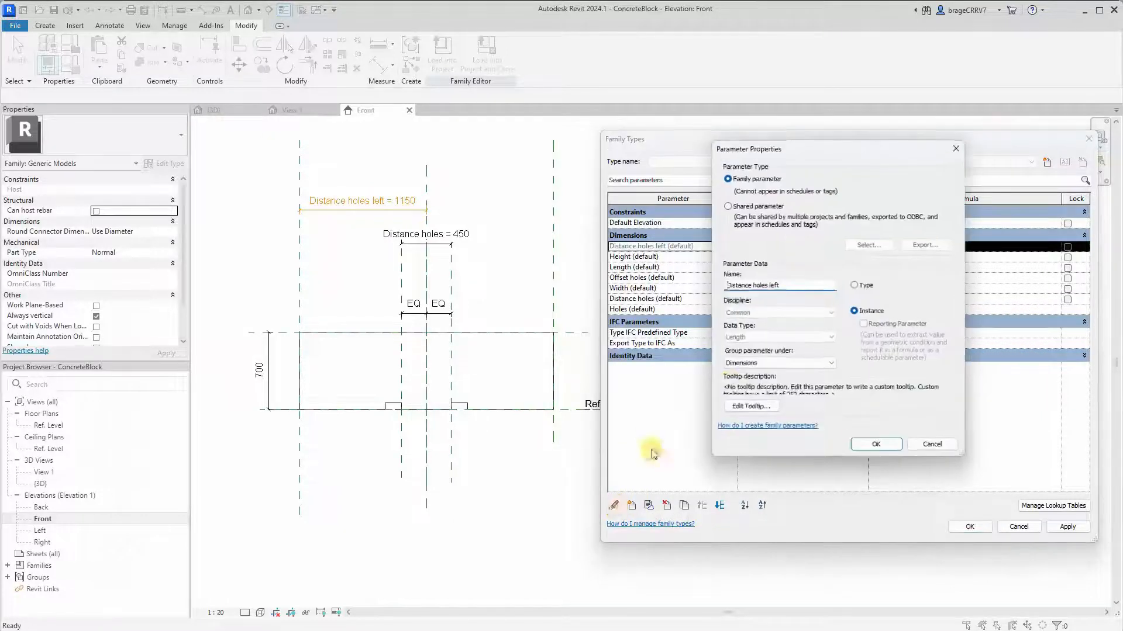
pyautogui.click(753, 365)
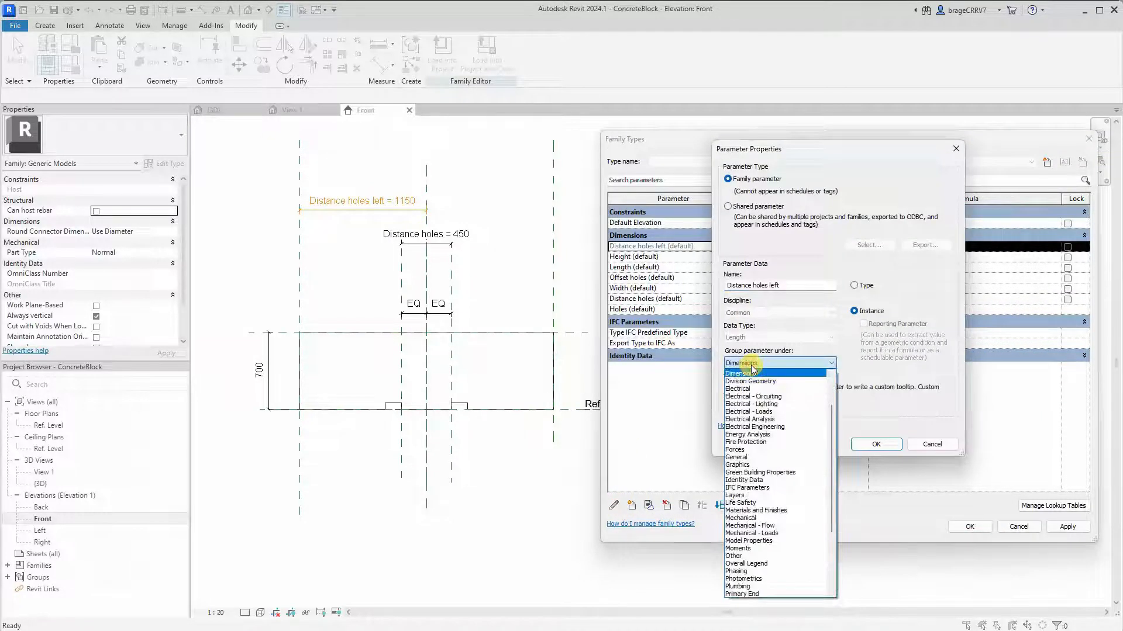
pyautogui.click(734, 556)
pyautogui.click(868, 446)
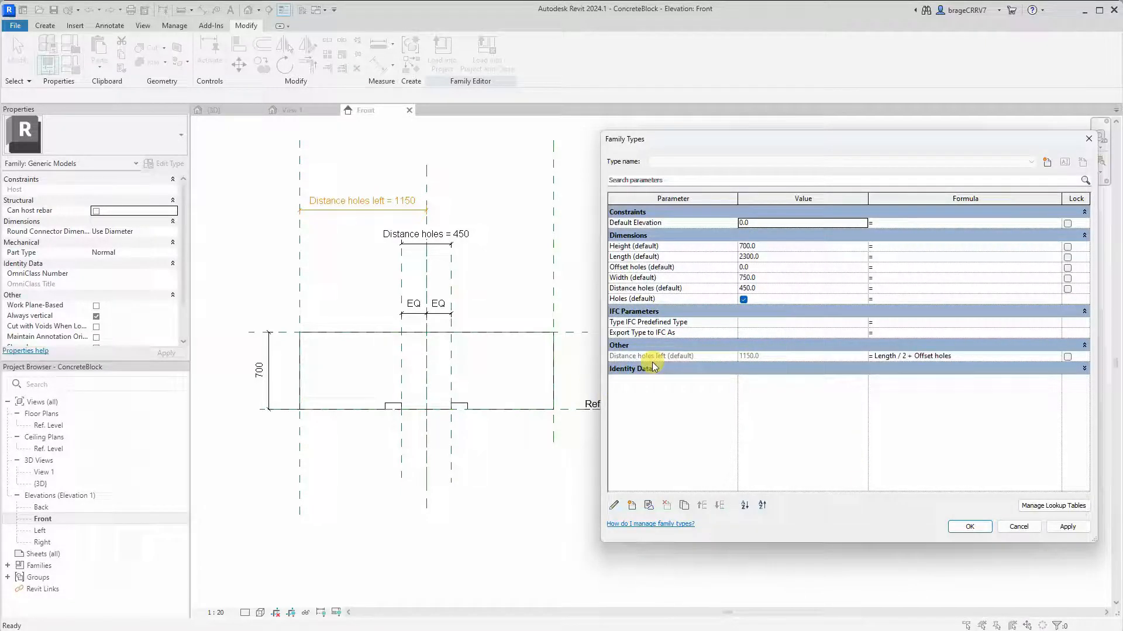
# - Regroup the Holes yes/no parameter under Graphics
pyautogui.click(631, 299)
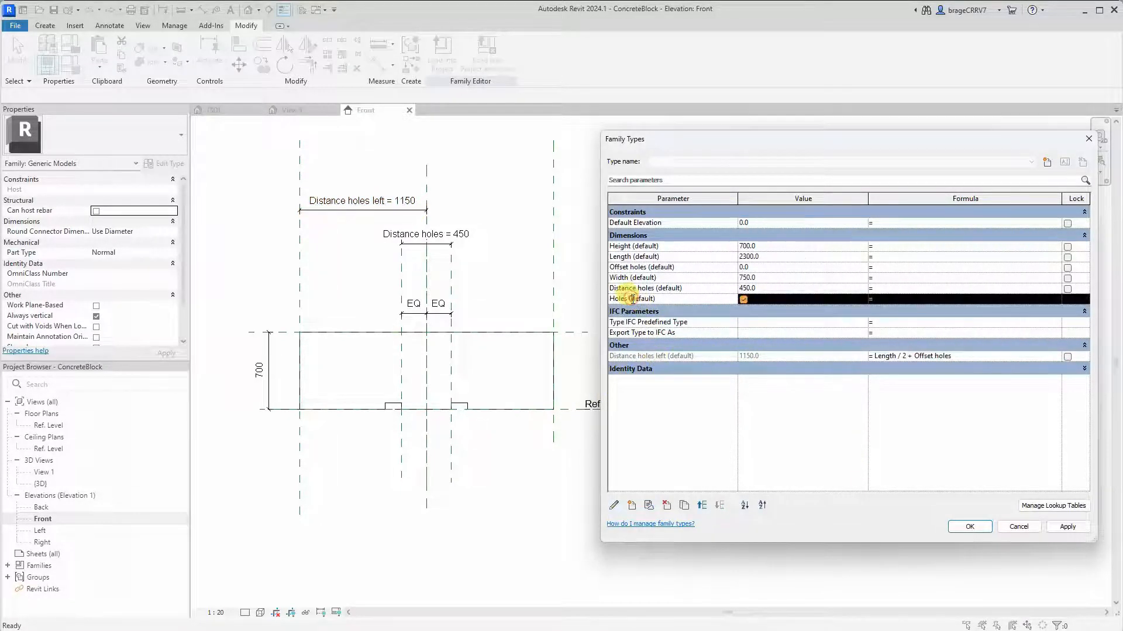
pyautogui.click(614, 506)
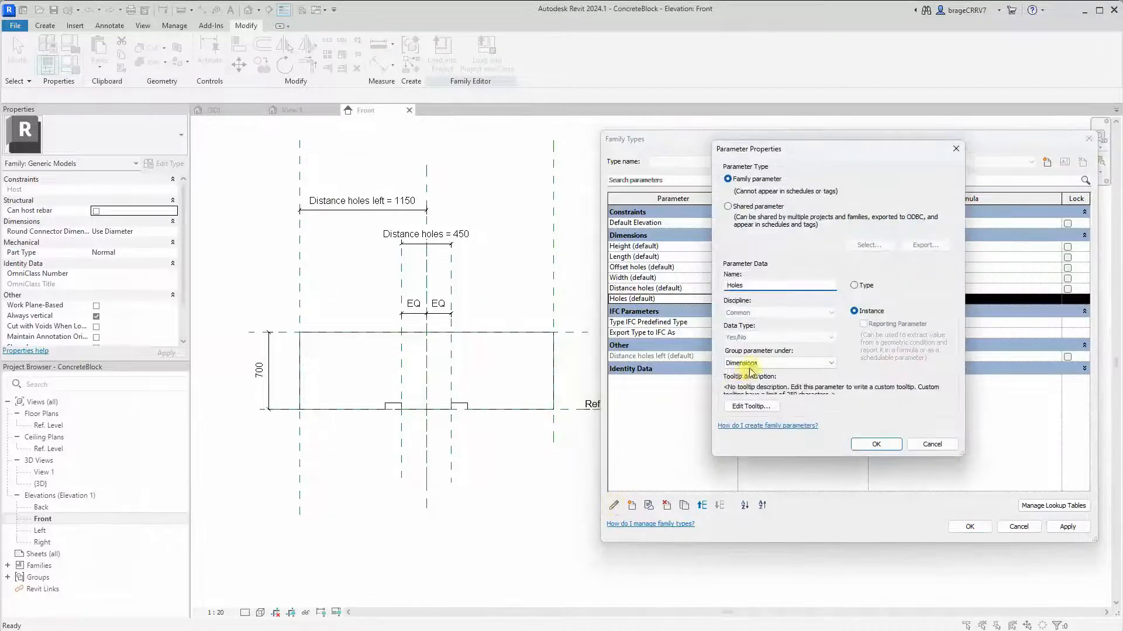
pyautogui.click(751, 365)
pyautogui.press('g')
pyautogui.press('g')
pyautogui.press('Return')
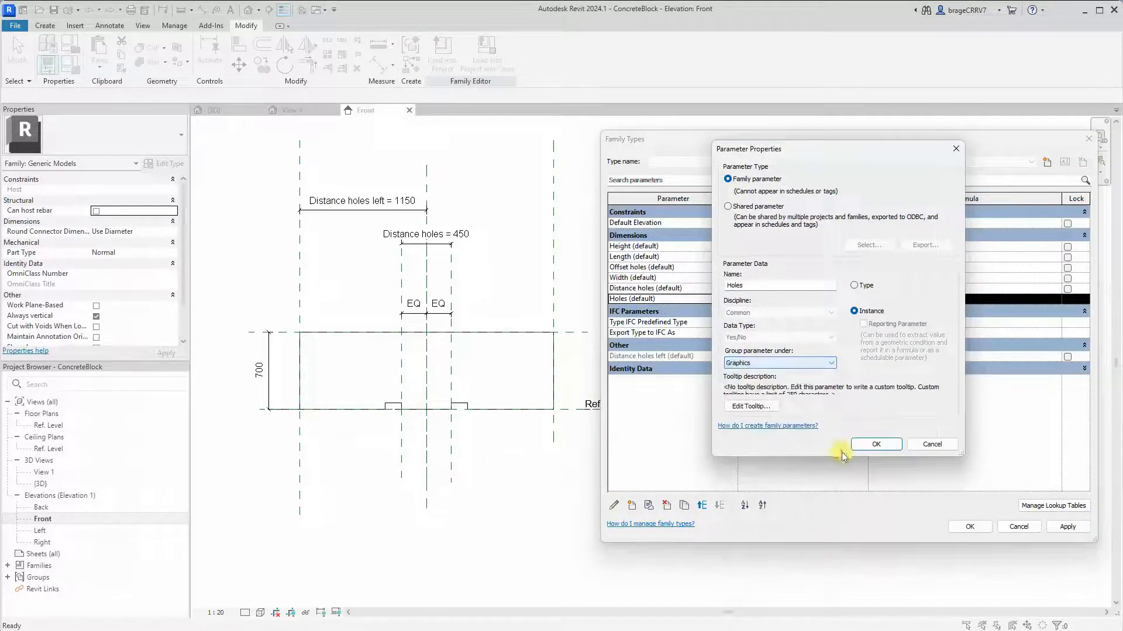
pyautogui.click(876, 445)
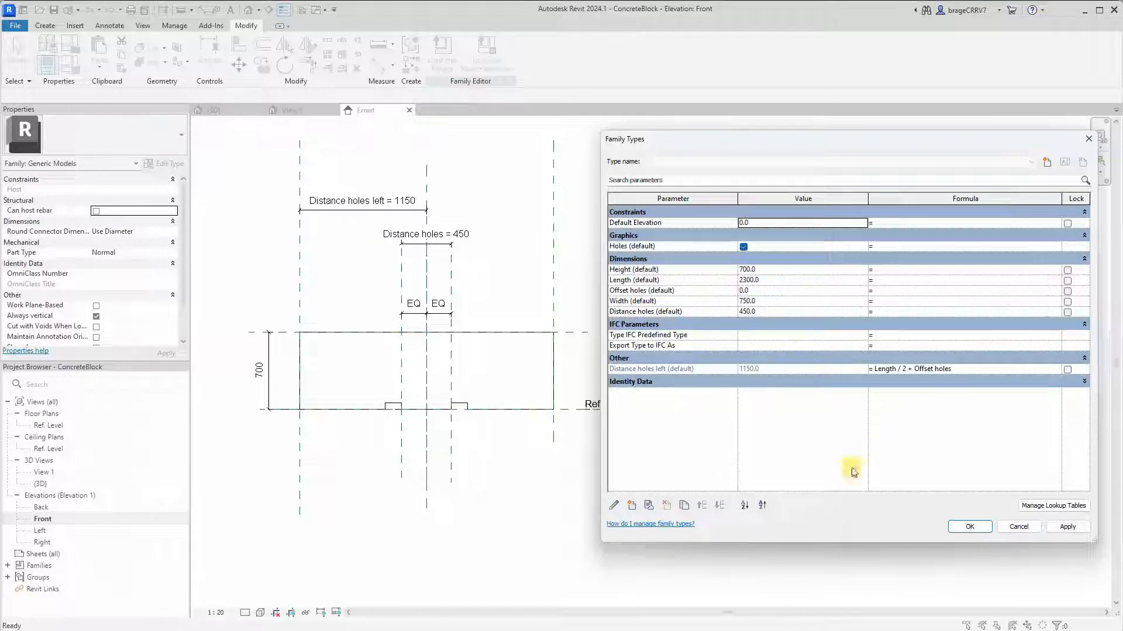
# - Reorder the Offset holes parameter below Distance holes, and accept the family types changes
pyautogui.click(639, 291)
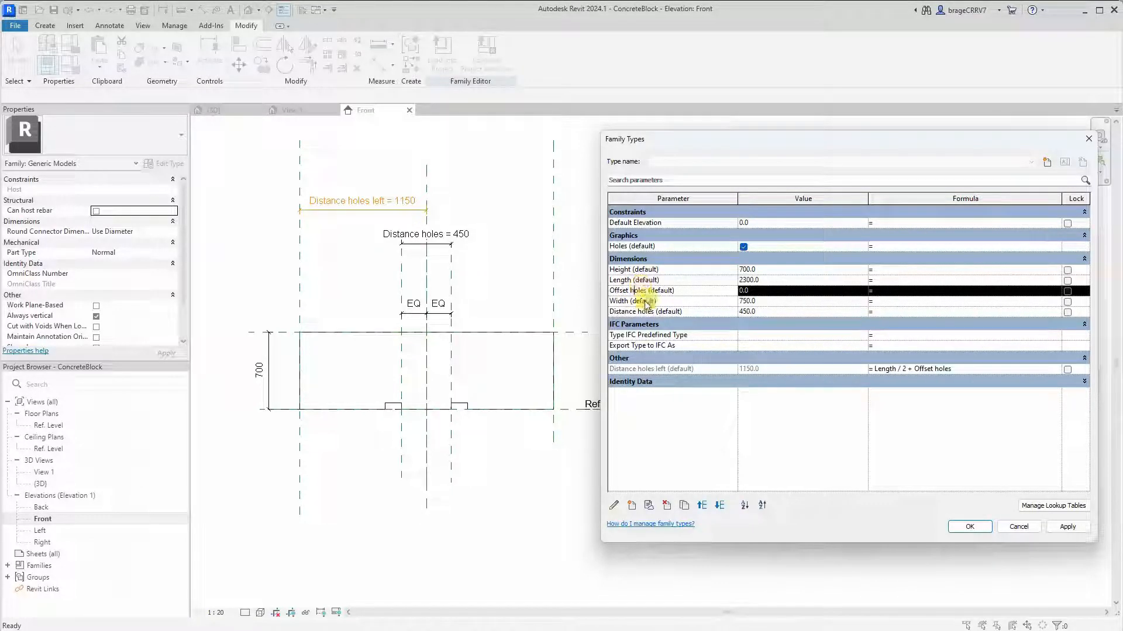
pyautogui.click(720, 505)
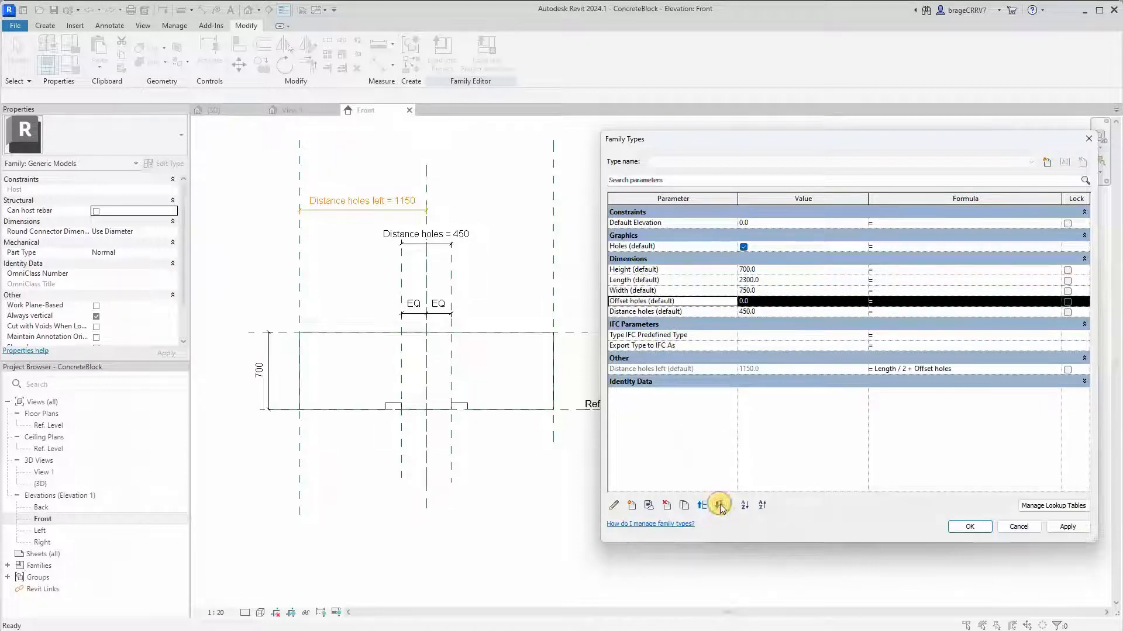
pyautogui.click(720, 506)
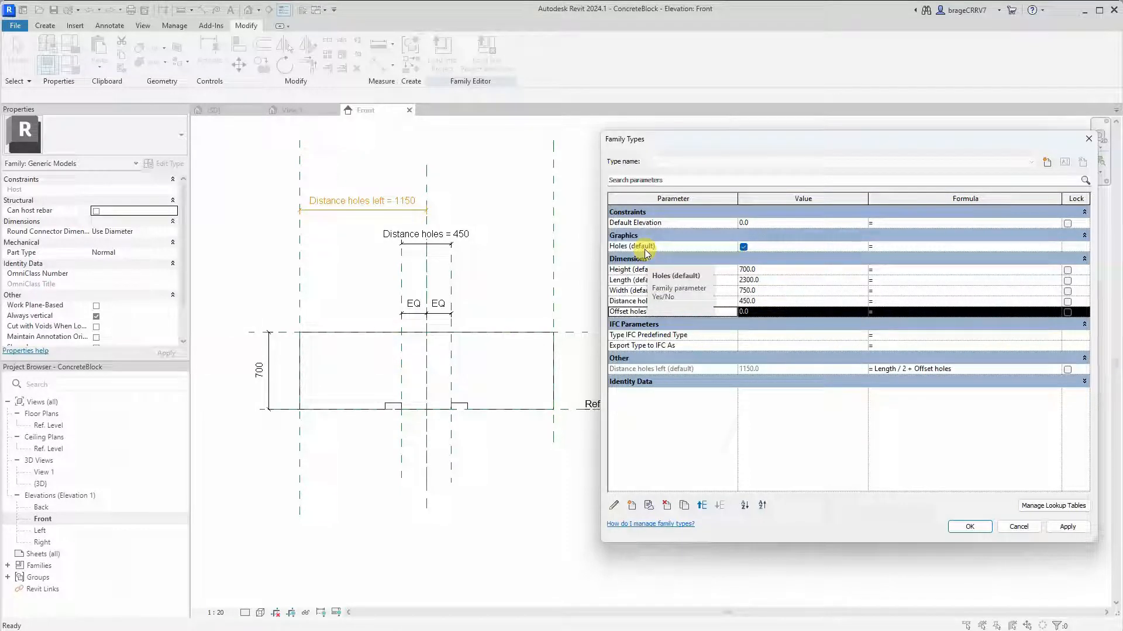
pyautogui.click(1078, 529)
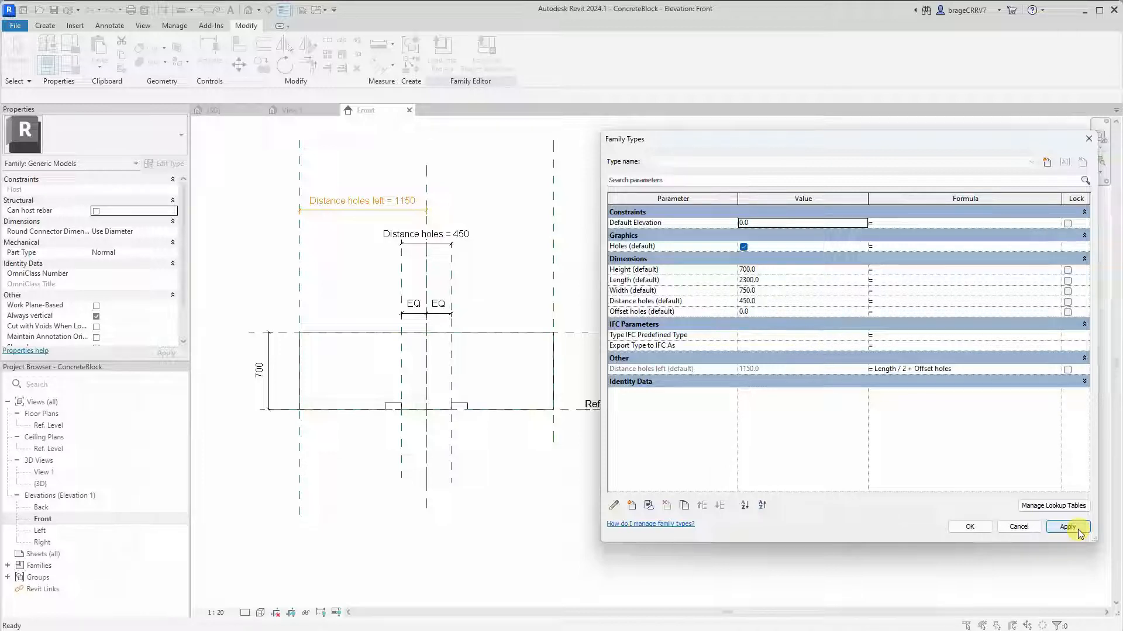
pyautogui.click(1068, 528)
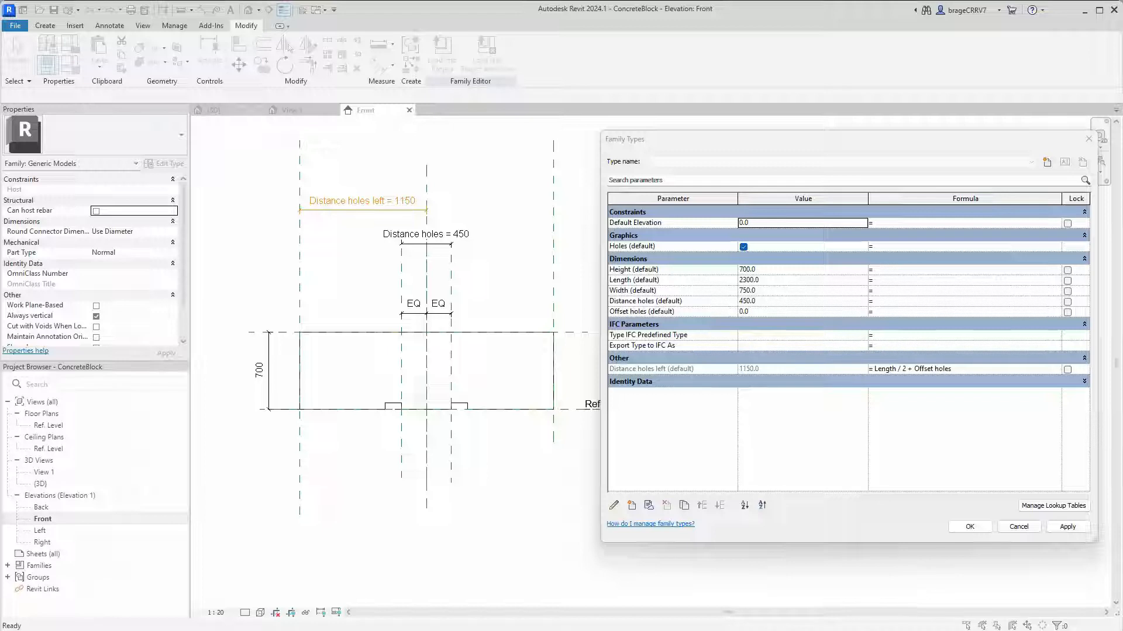
pyautogui.click(1066, 527)
pyautogui.click(969, 527)
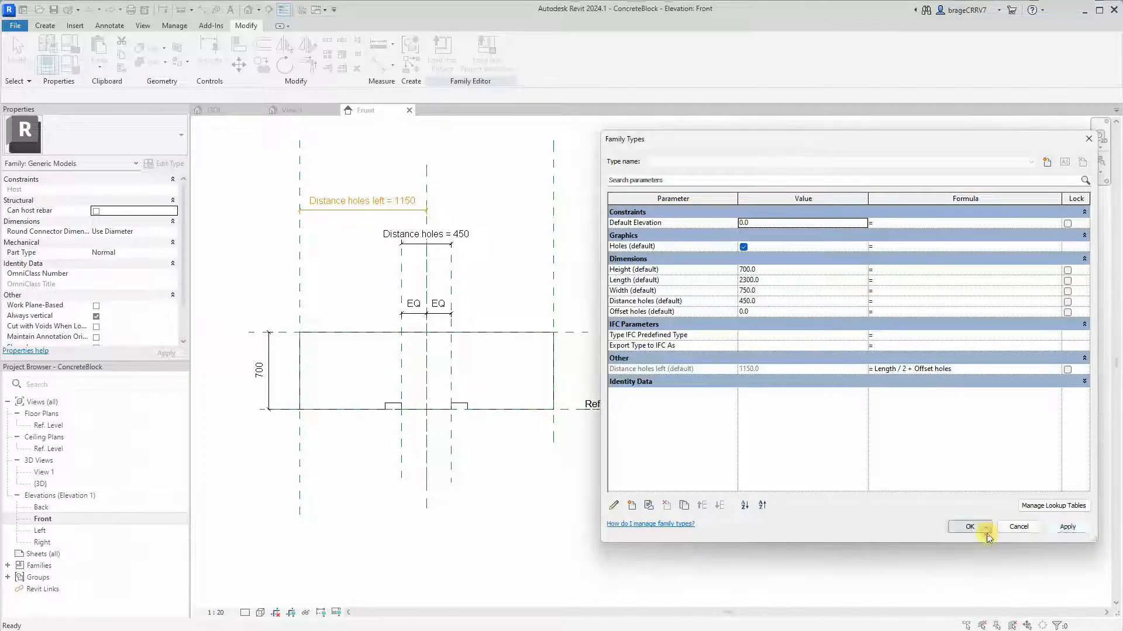
# - Draw a vertical reference plane about 1840 mm from the block's right edge and a horizontal one about 360 mm below its top
pyautogui.moveTo(626, 491); pyautogui.dragTo(636, 491, button='middle')
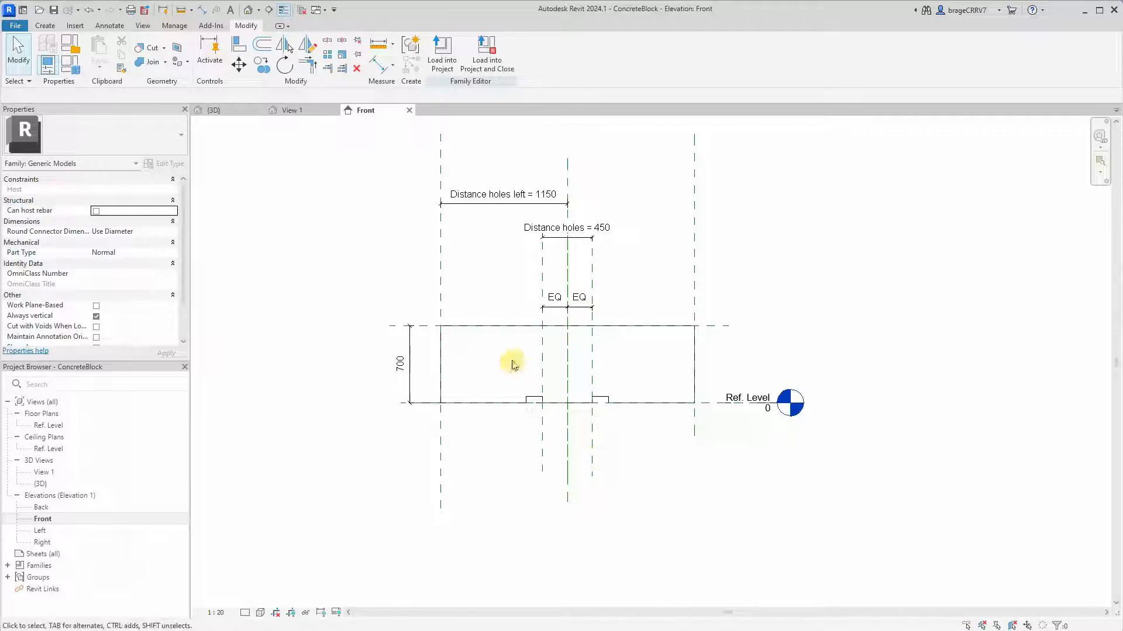
pyautogui.press('r')
pyautogui.press('p')
pyautogui.click(501, 243)
pyautogui.click(500, 476)
pyautogui.click(362, 365)
pyautogui.click(778, 356)
pyautogui.scroll(1, 877, 413)
pyautogui.press('Escape')
pyautogui.press('Escape')
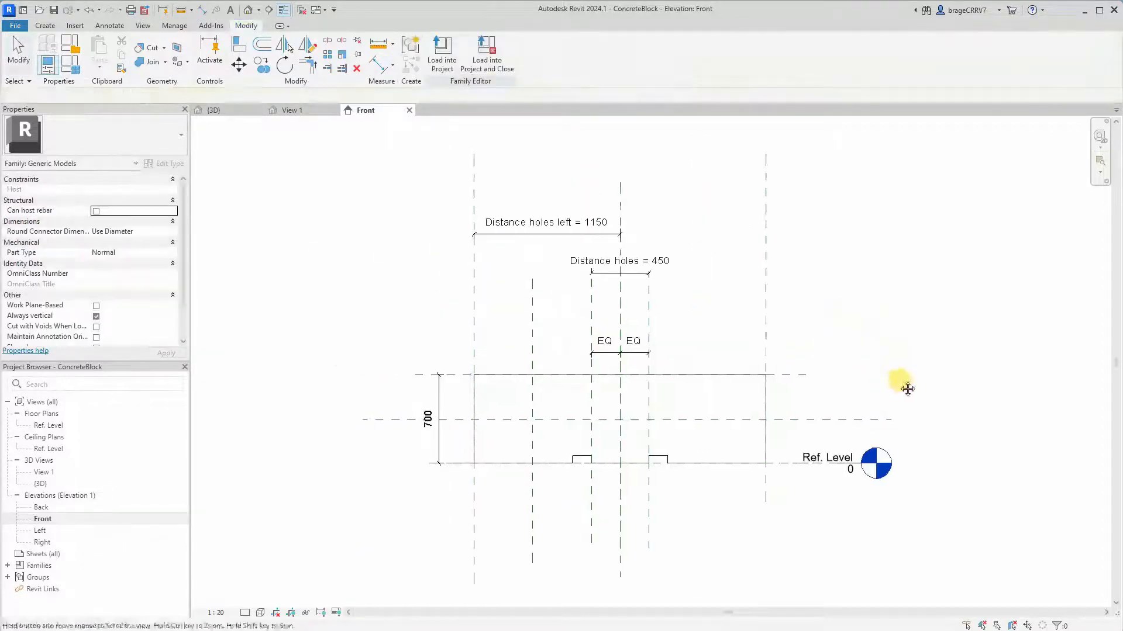
# - Dimension from the block's right edge plane to the new vertical reference plane, placing the dimension above the existing ones
pyautogui.press('d')
pyautogui.press('i')
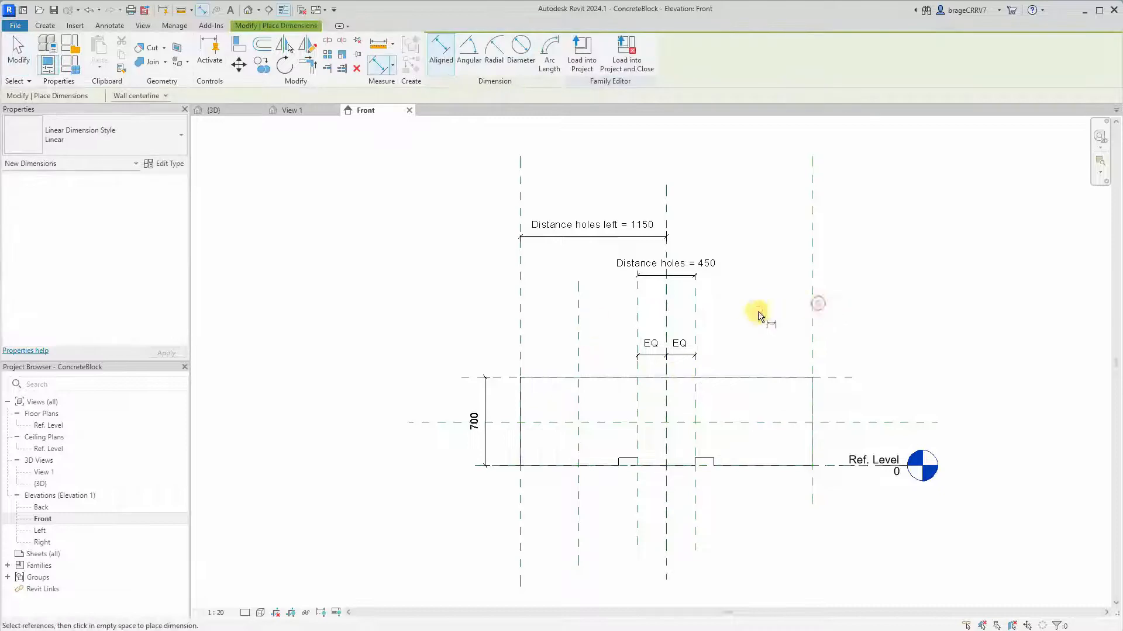
pyautogui.click(813, 311)
pyautogui.click(579, 314)
pyautogui.click(703, 191)
pyautogui.press('Escape')
pyautogui.press('Escape')
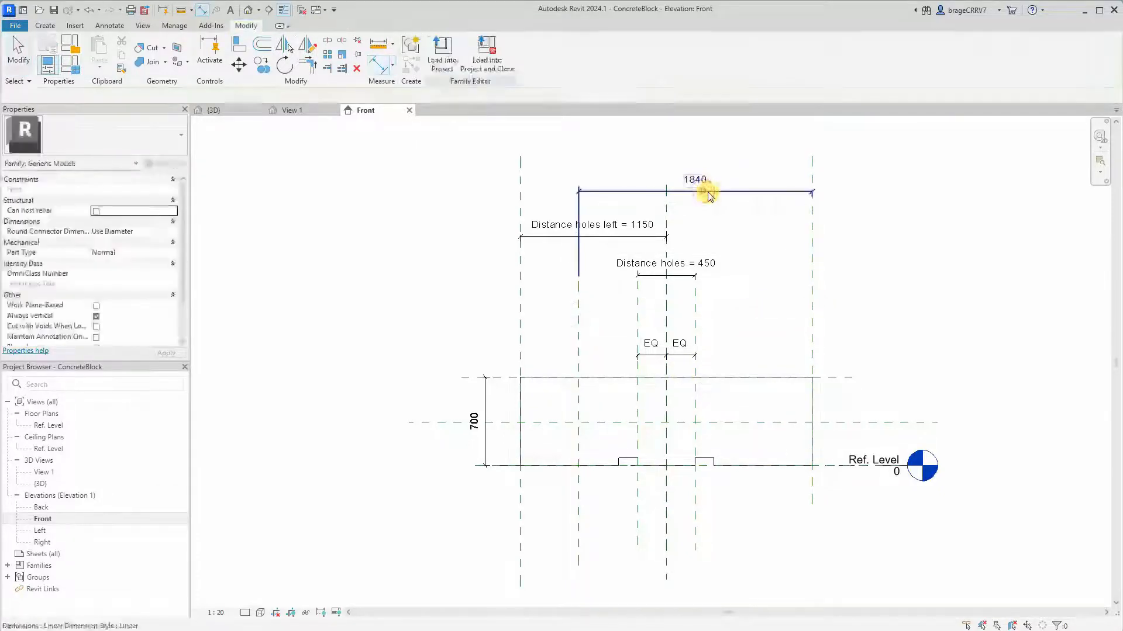
# - Move the Distance holes, Distance holes left and new vertical plane dimensions down, closer to the block
pyautogui.moveTo(670, 277); pyautogui.dragTo(677, 319)
pyautogui.moveTo(602, 239); pyautogui.dragTo(602, 291)
pyautogui.moveTo(660, 200); pyautogui.dragTo(656, 253)
# - Label the dimension to the new vertical plane with a new instance family parameter named "Tri Length"
pyautogui.click(550, 55)
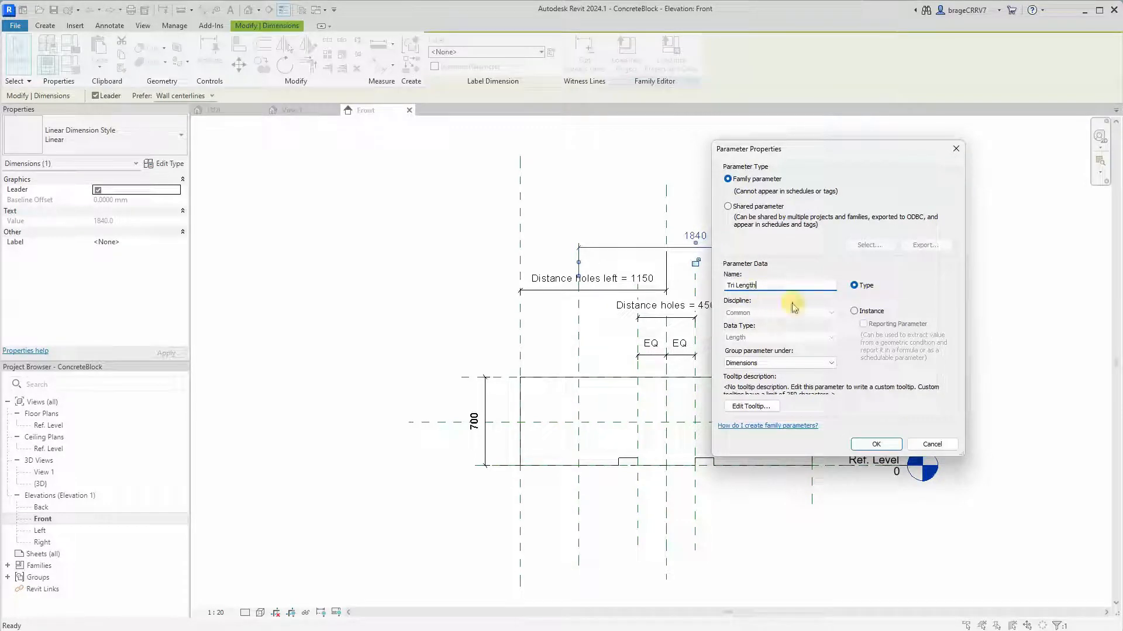
pyautogui.click(854, 311)
pyautogui.click(876, 444)
# - Dimension between the block's top plane and the new horizontal reference plane, placed beside the block's right edge
pyautogui.moveTo(929, 405); pyautogui.dragTo(890, 365, button='middle')
pyautogui.press('d')
pyautogui.press('i')
pyautogui.click(812, 338)
pyautogui.click(811, 383)
pyautogui.click(809, 362)
pyautogui.press('Escape')
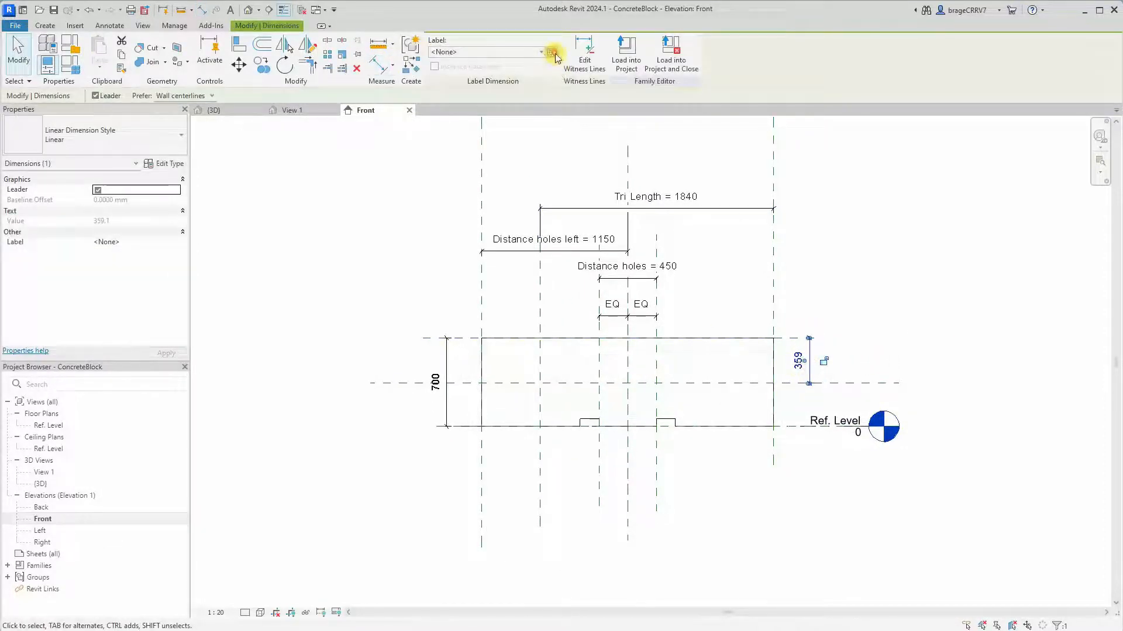
# - Label the dimension below the block's top plane with a new instance family parameter named "Tri Height"
pyautogui.click(551, 53)
pyautogui.click(853, 313)
pyautogui.click(775, 285)
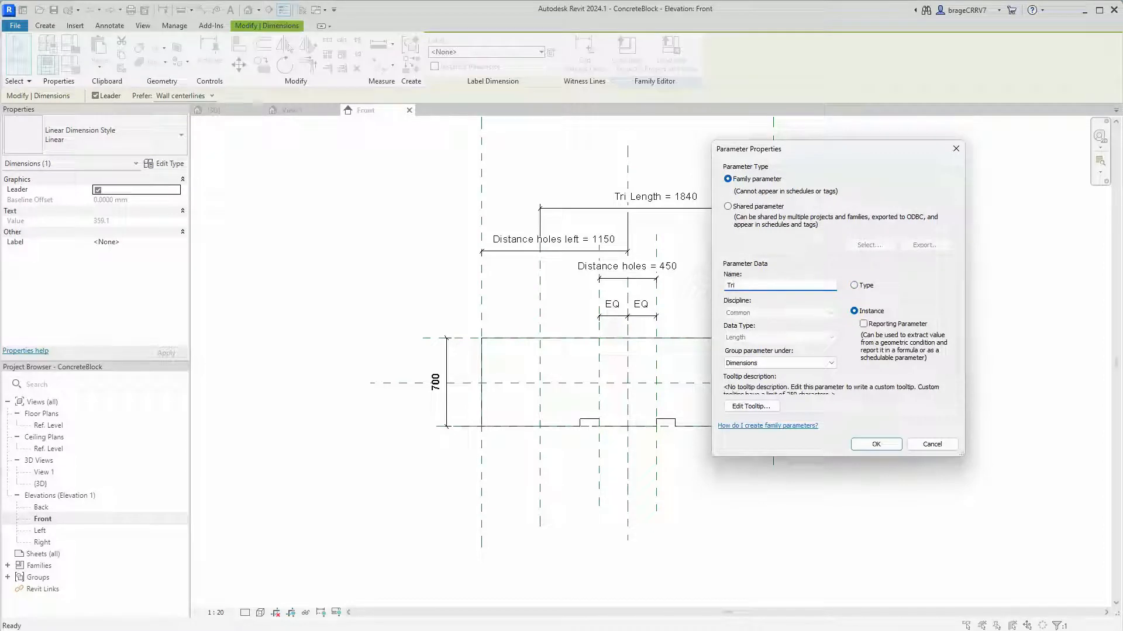
pyautogui.click(888, 450)
pyautogui.moveTo(865, 551); pyautogui.dragTo(795, 526, button='middle')
pyautogui.press('Escape')
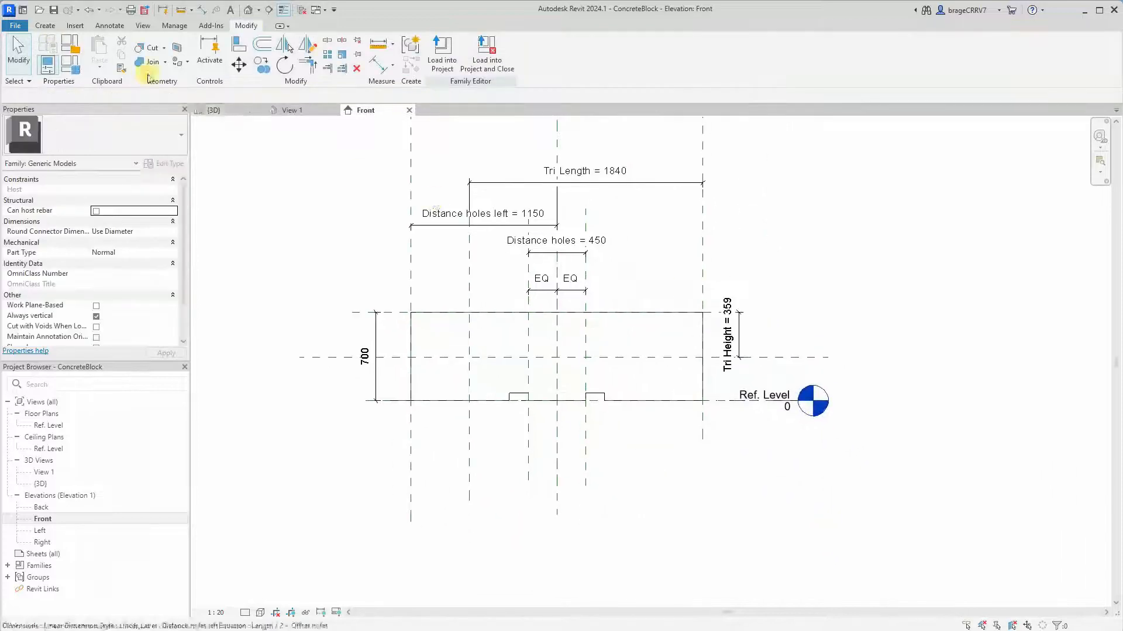
# - Sketch a triangular void extrusion from the Tri Length plane along the block's top edge, down the right edge to the Tri Height plane
pyautogui.click(36, 26)
pyautogui.click(226, 70)
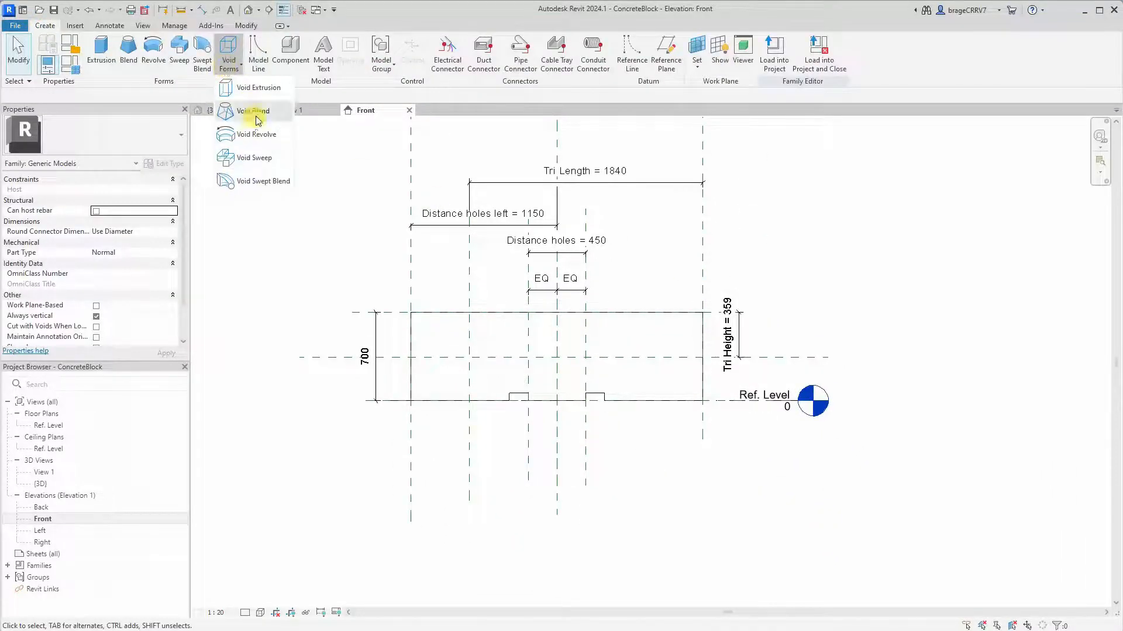
pyautogui.click(259, 88)
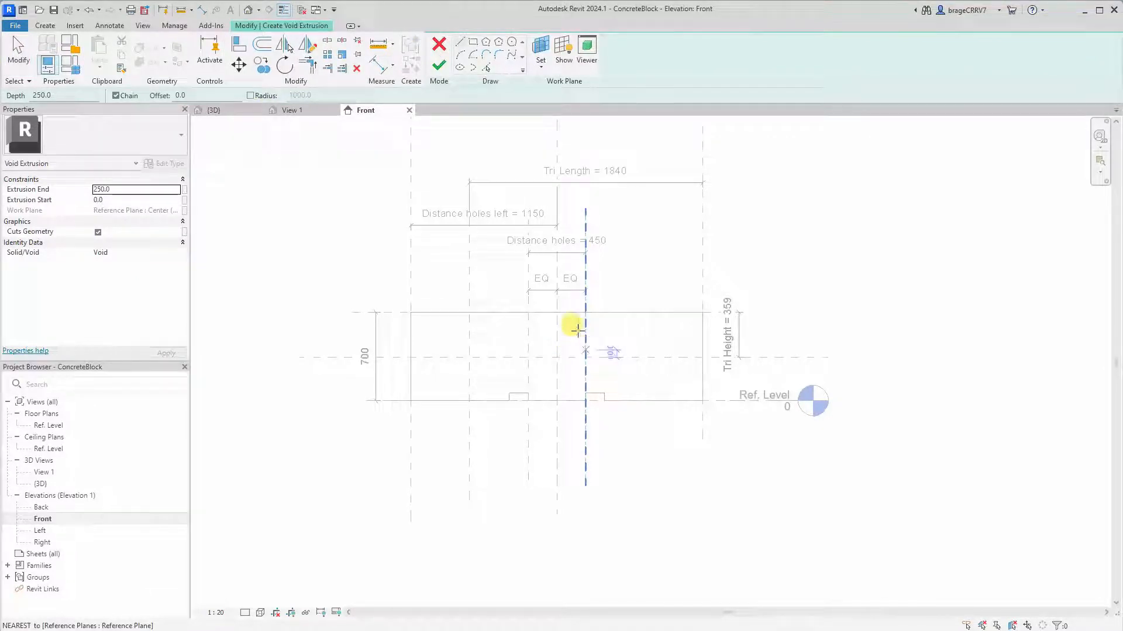
pyautogui.click(469, 313)
pyautogui.click(702, 357)
pyautogui.click(702, 313)
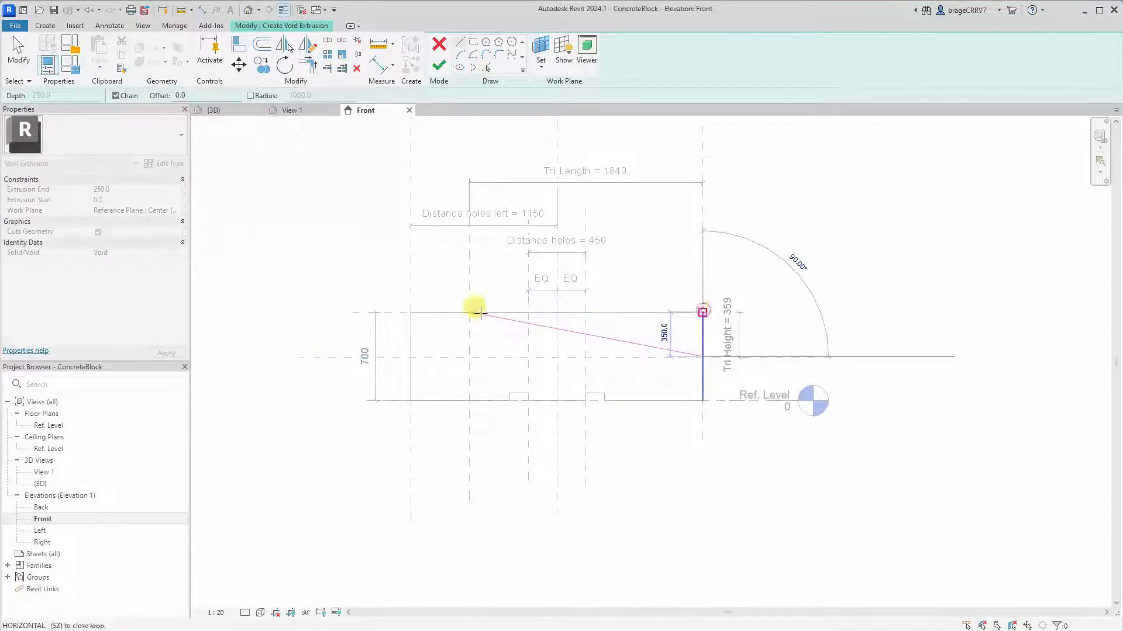
pyautogui.click(469, 313)
pyautogui.press('Escape')
pyautogui.moveTo(616, 364); pyautogui.dragTo(627, 369, button='middle')
# - Align and lock the triangle's top edge to the block's top plane and its vertical edge to the right reference plane
pyautogui.press('a')
pyautogui.press('l')
pyautogui.click(405, 318)
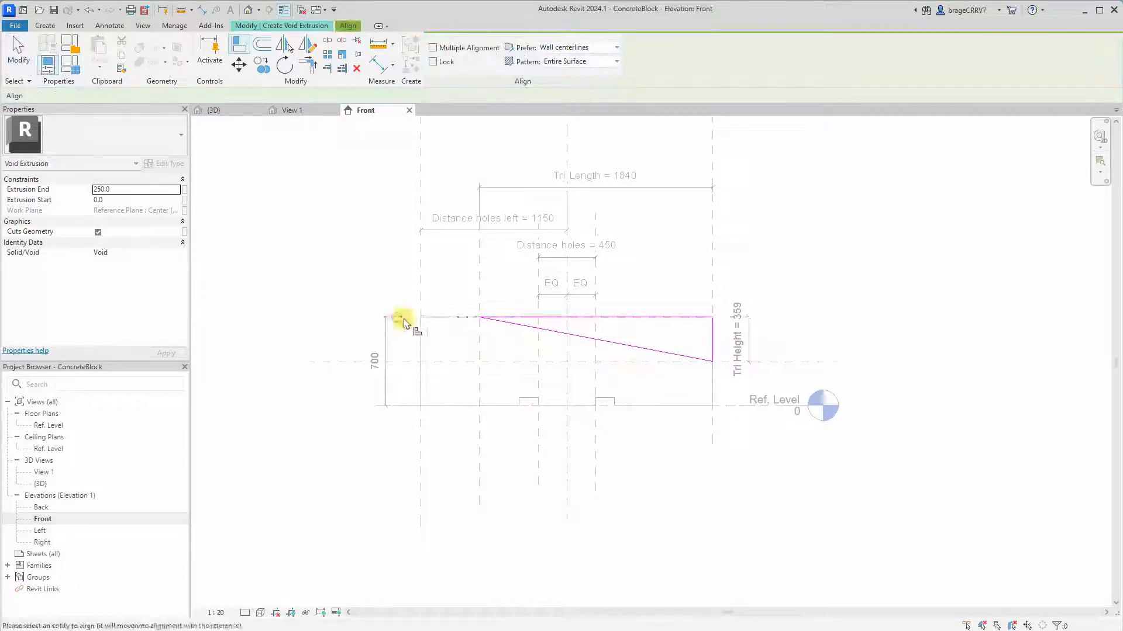
pyautogui.click(661, 318)
pyautogui.click(708, 278)
pyautogui.click(710, 347)
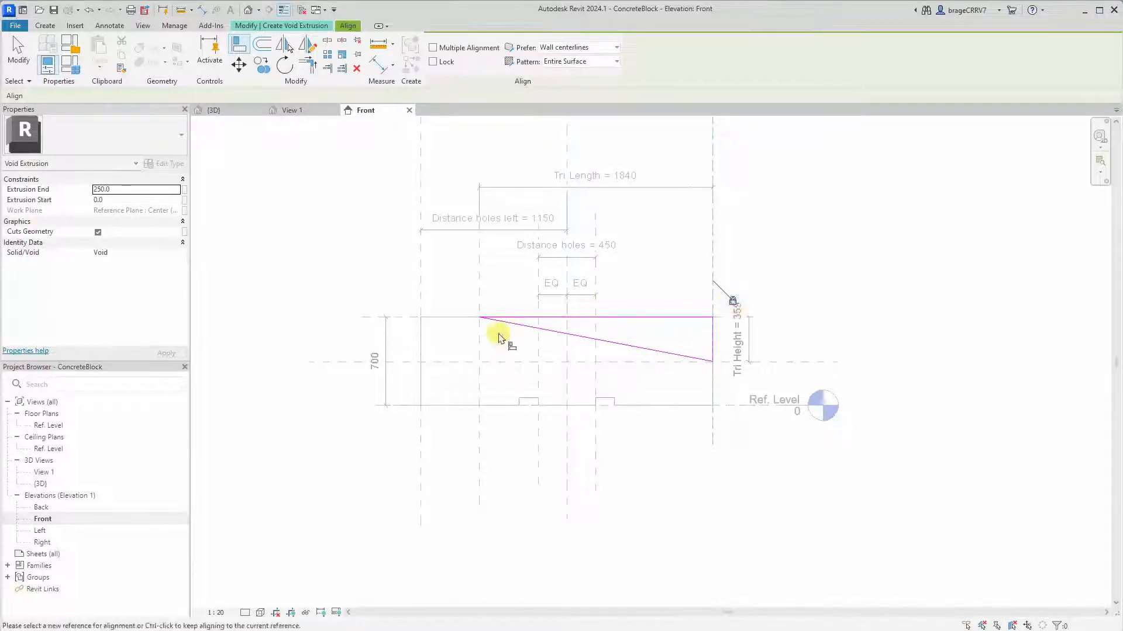
# - Align the triangle's left corner to the Tri Length reference plane and finish the void extrusion sketch
pyautogui.click(480, 304)
pyautogui.click(486, 321)
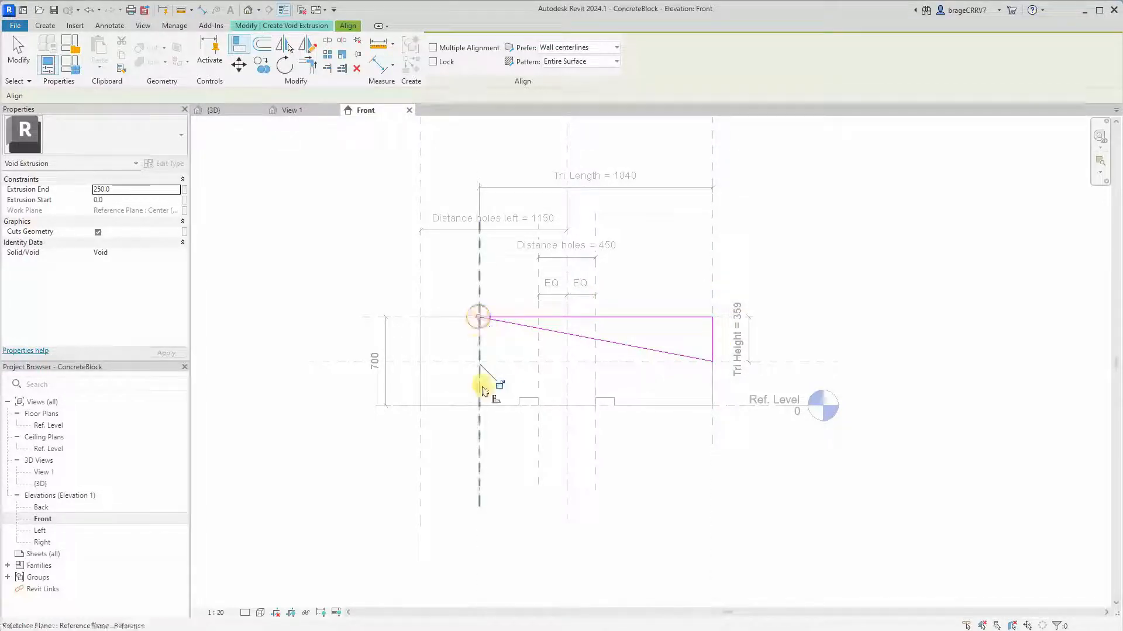
pyautogui.press('Escape')
pyautogui.click(438, 64)
pyautogui.click(842, 306)
pyautogui.scroll(-1, 848, 307)
pyautogui.moveTo(901, 308); pyautogui.dragTo(744, 323, button='middle')
pyautogui.scroll(-1, 744, 322)
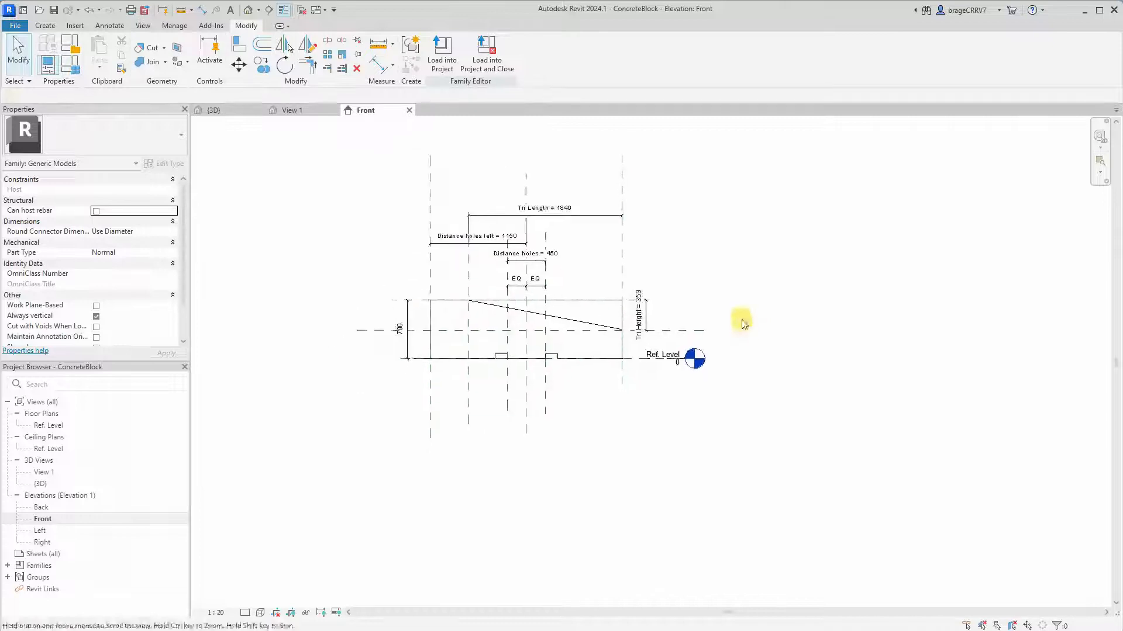
pyautogui.scroll(2, 644, 319)
pyautogui.moveTo(819, 296); pyautogui.dragTo(662, 274, button='middle')
pyautogui.click(68, 64)
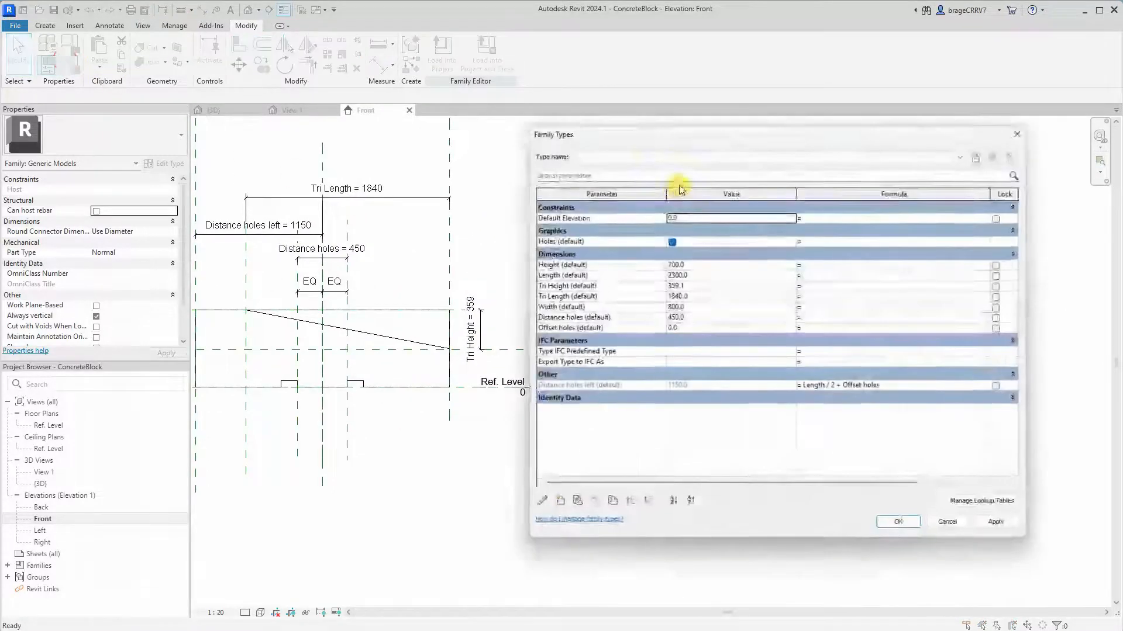
pyautogui.moveTo(682, 134); pyautogui.dragTo(707, 138)
pyautogui.click(1044, 131)
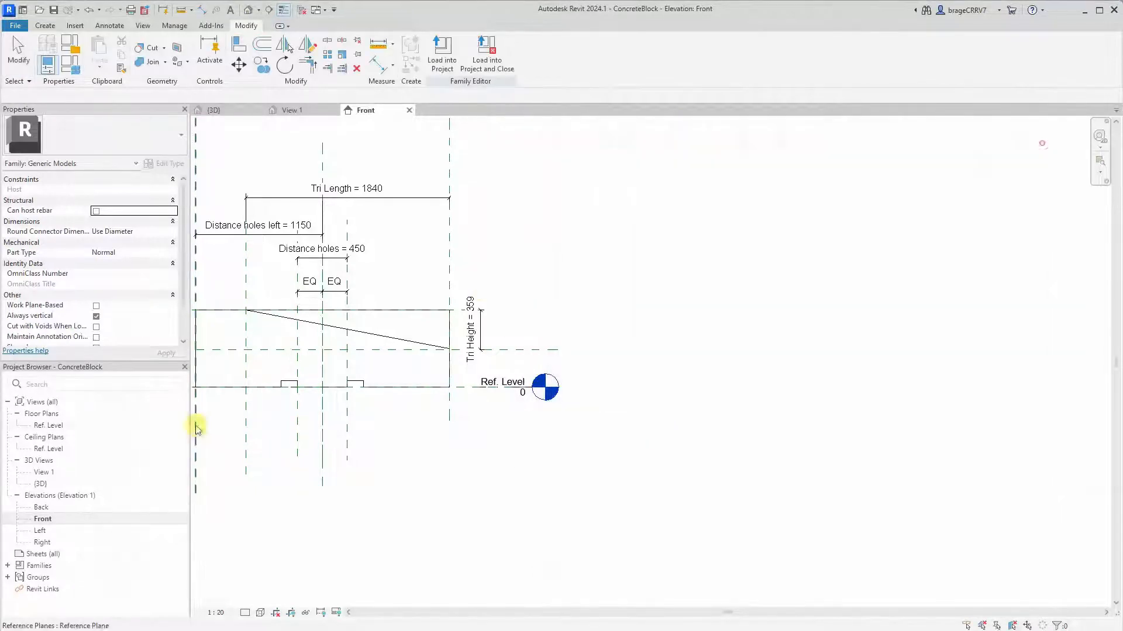
# - In the Ref. Level plan, align the void extrusion's back edge to the block's back reference plane and lock it
pyautogui.doubleClick(57, 426)
pyautogui.scroll(4, 619, 363)
pyautogui.click(615, 371)
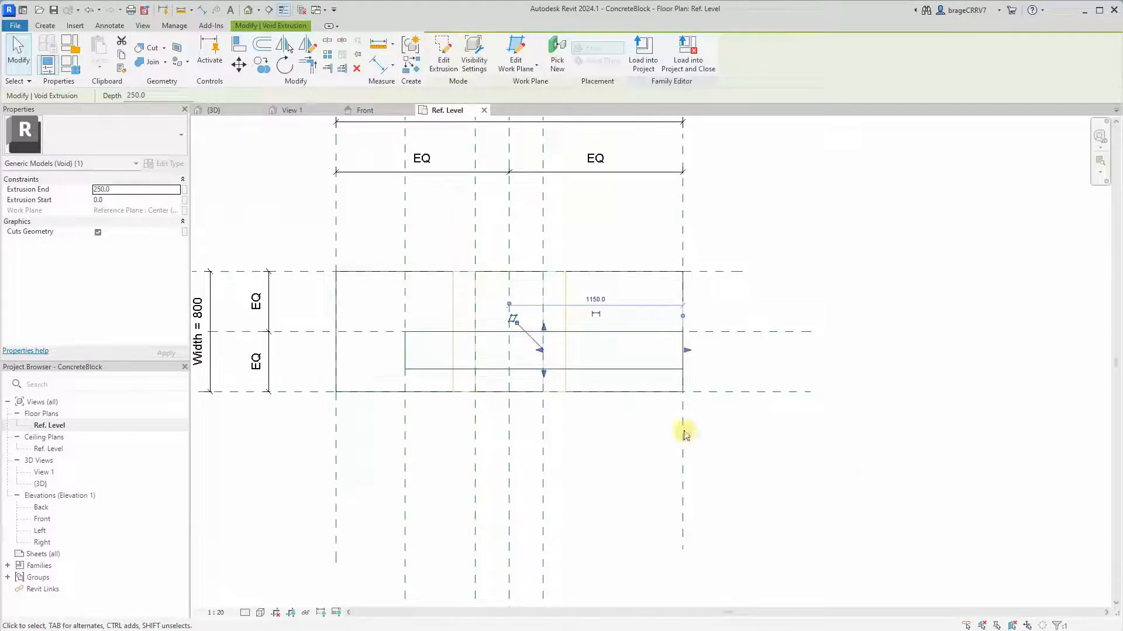
pyautogui.click(881, 459)
pyautogui.click(576, 372)
pyautogui.click(770, 409)
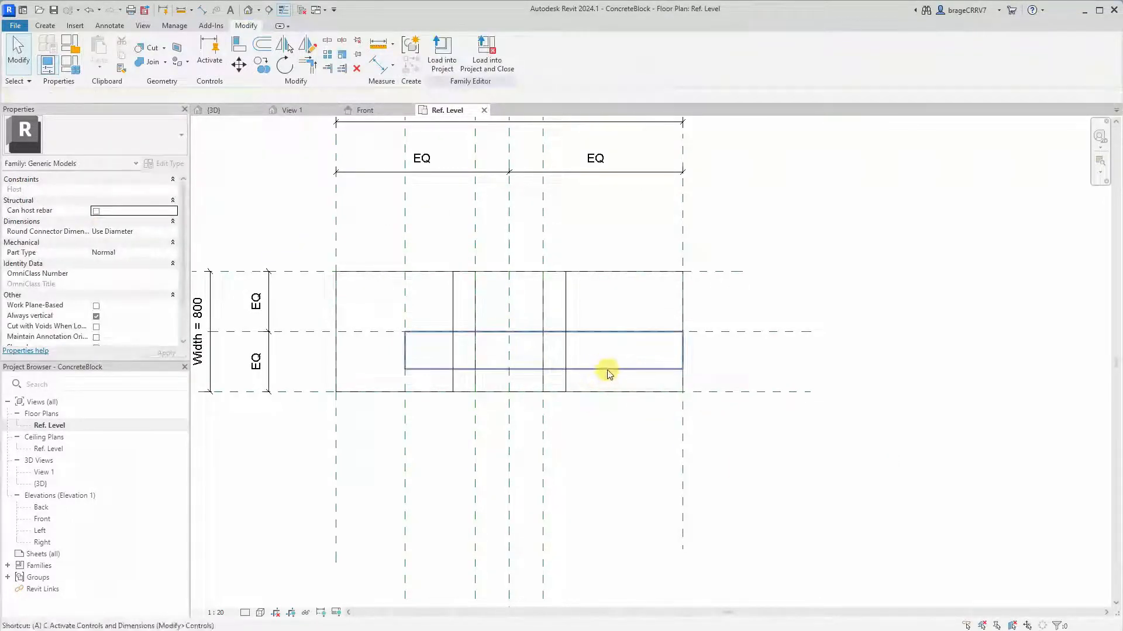
pyautogui.press('a')
pyautogui.press('l')
pyautogui.click(714, 271)
pyautogui.click(637, 332)
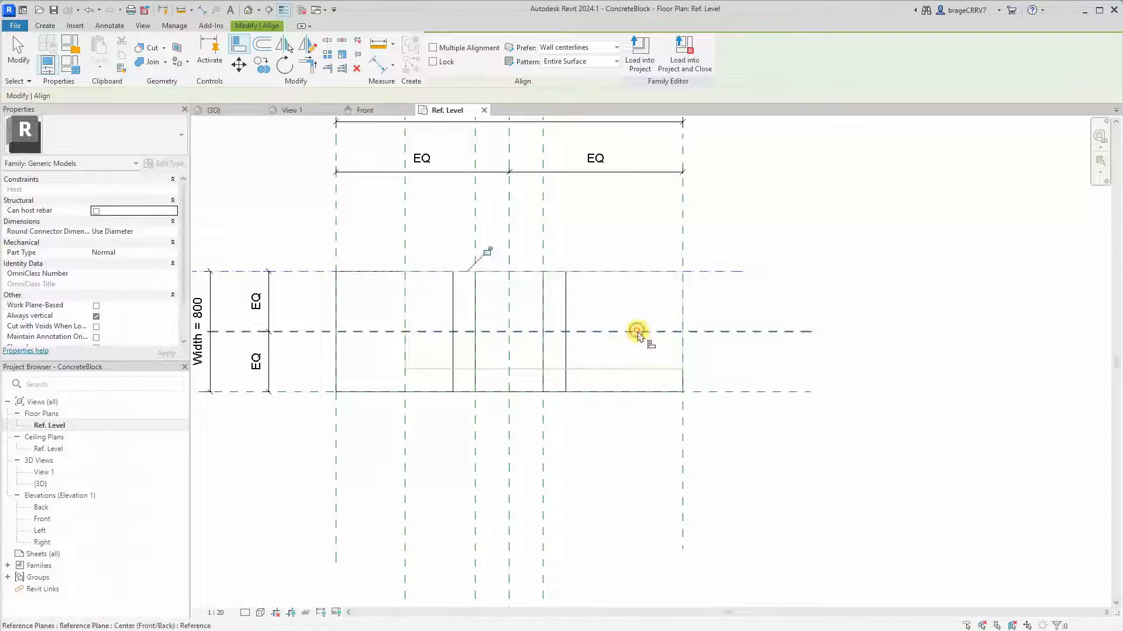
pyautogui.click(484, 252)
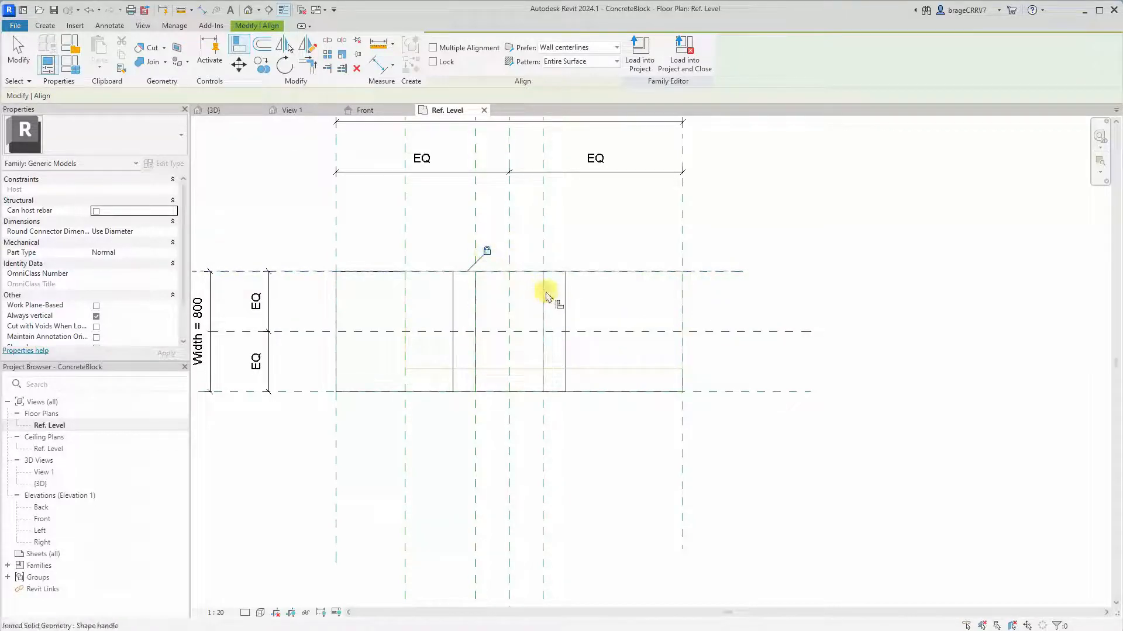
# - Align the void extrusion's front edge to the block's front reference plane and lock it
pyautogui.click(746, 392)
pyautogui.click(618, 369)
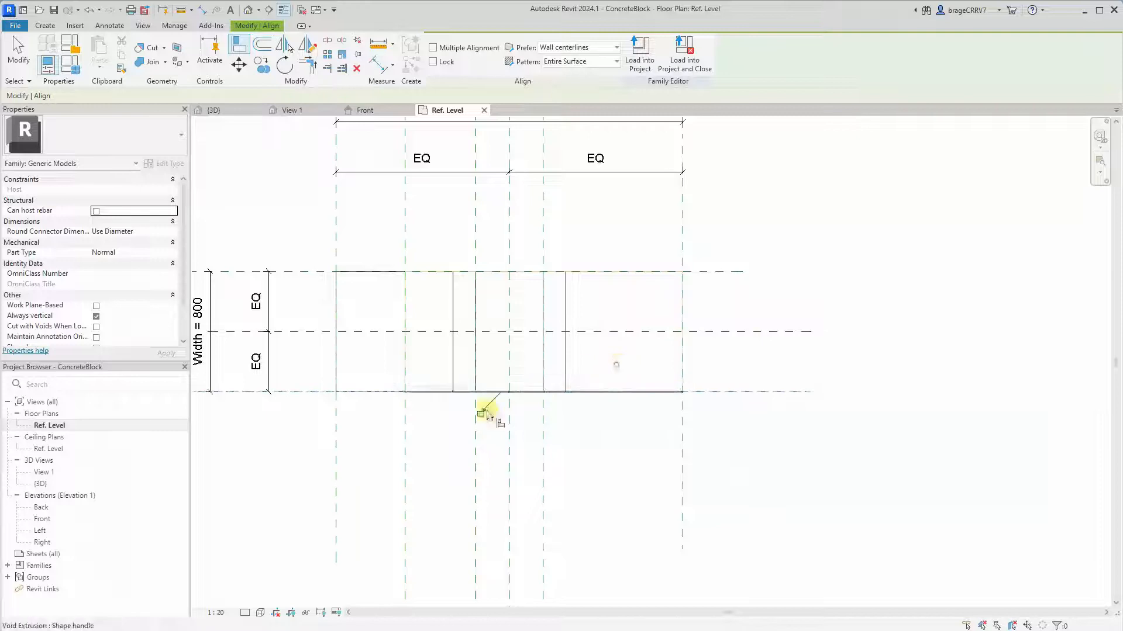
pyautogui.click(480, 414)
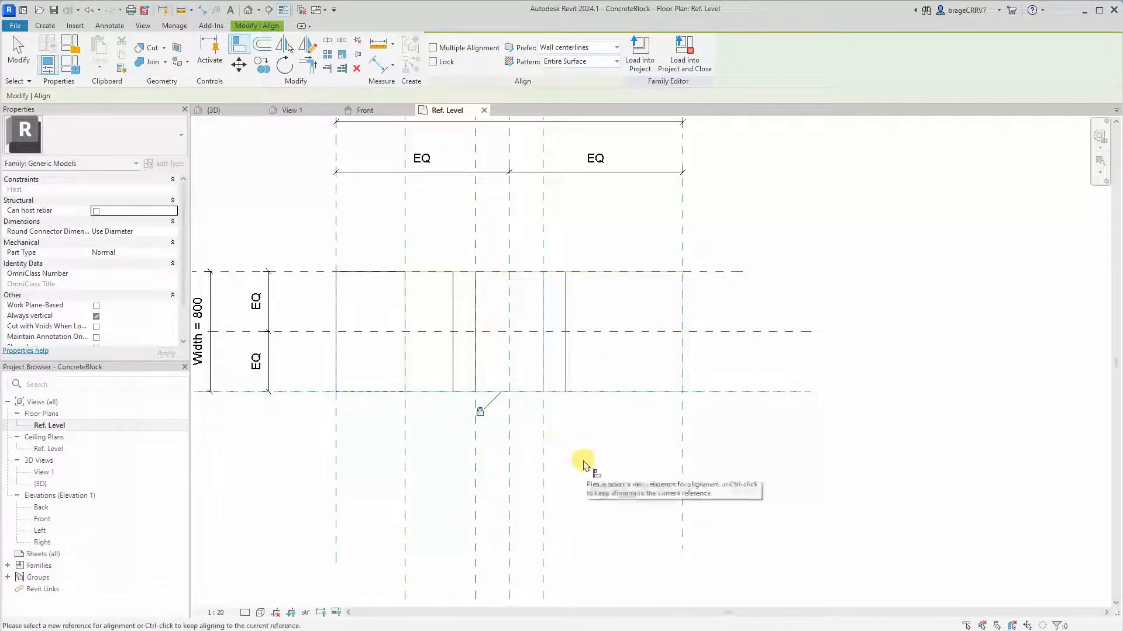
pyautogui.moveTo(584, 462); pyautogui.dragTo(614, 453, button='middle')
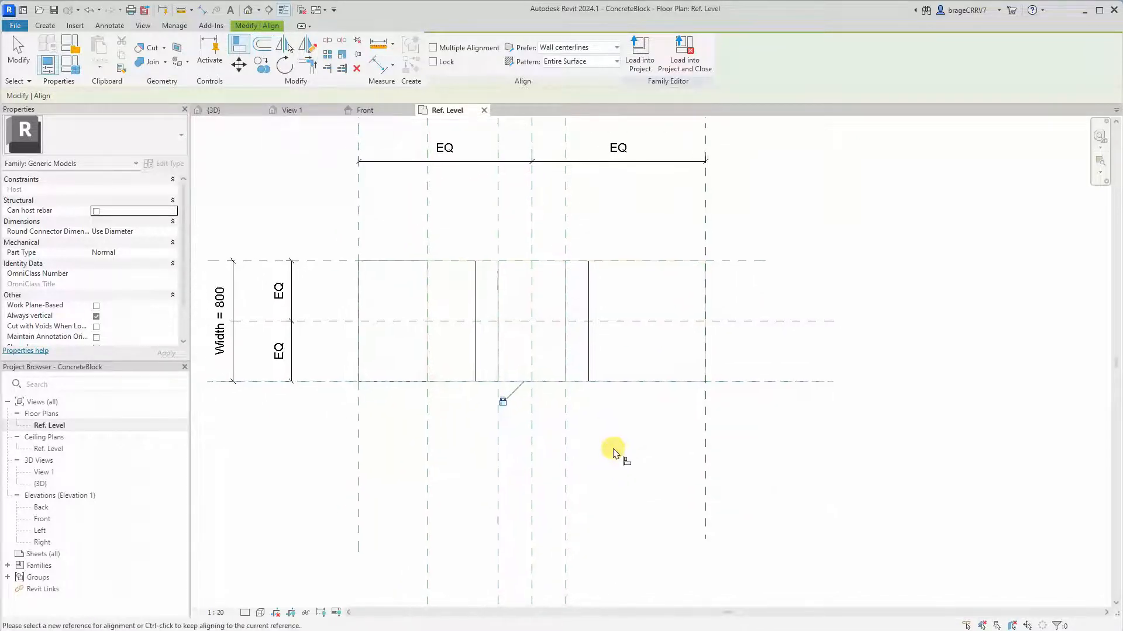
pyautogui.press('Escape')
pyautogui.press('Escape')
# - In the 3D view View 1, cut the concrete block with the triangular void using Cut Geometry
pyautogui.click(359, 109)
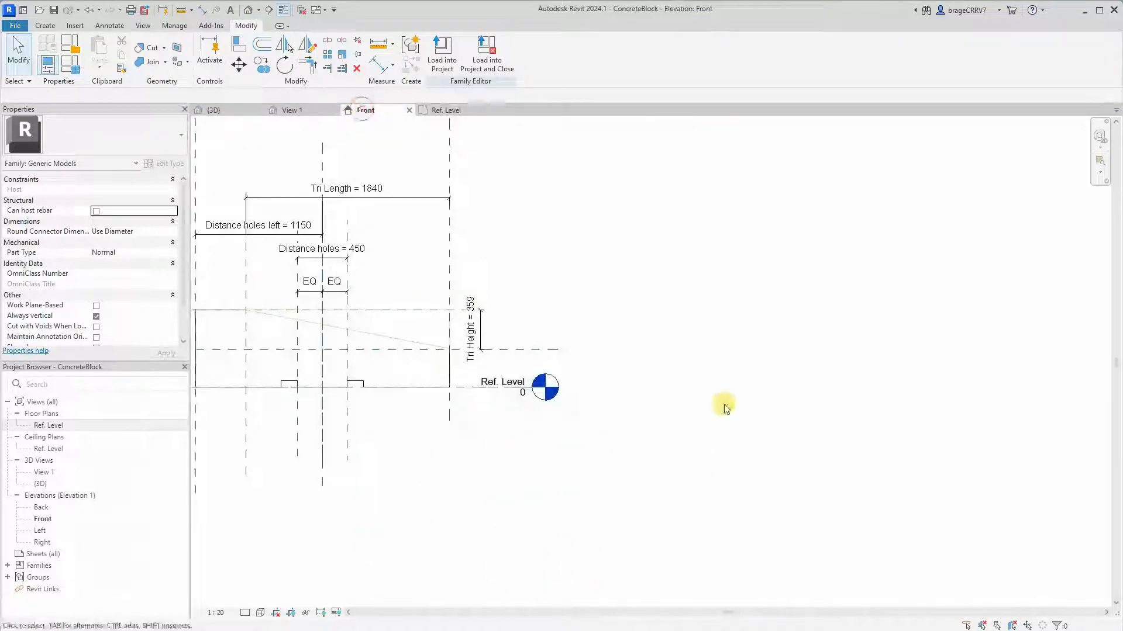
pyautogui.click(294, 110)
pyautogui.keyDown('shift'); pyautogui.moveTo(537, 299); pyautogui.dragTo(890, 484, button='middle'); pyautogui.keyUp('shift')
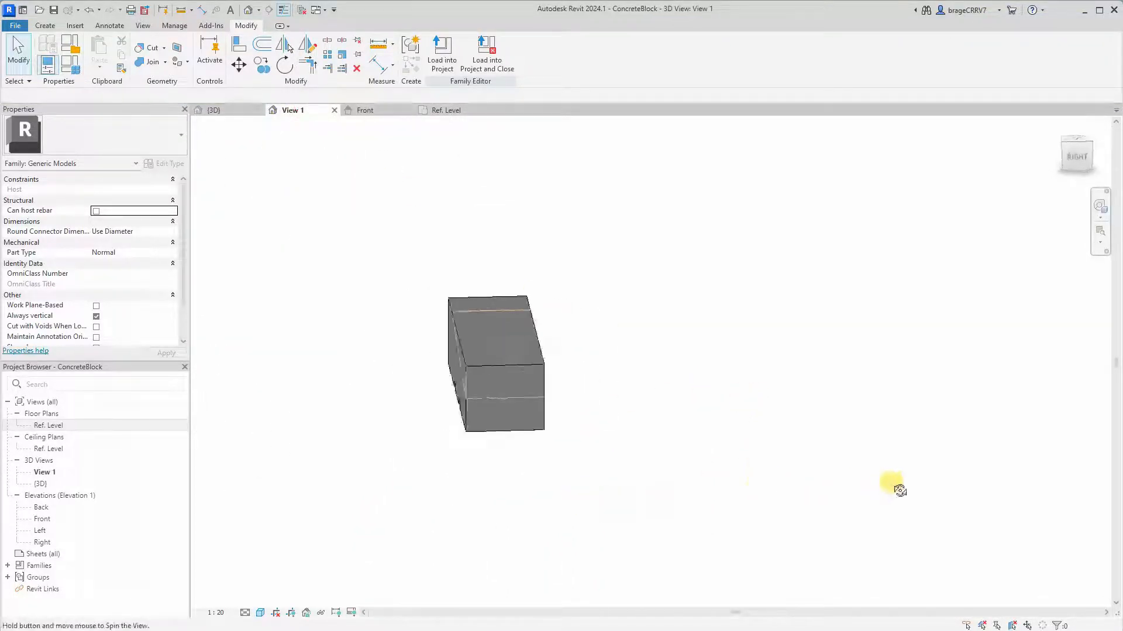
pyautogui.click(469, 391)
pyautogui.click(98, 233)
pyautogui.keyDown('shift'); pyautogui.moveTo(327, 459); pyautogui.dragTo(530, 485, button='middle'); pyautogui.keyUp('shift')
pyautogui.click(151, 48)
pyautogui.click(521, 385)
pyautogui.press('Escape')
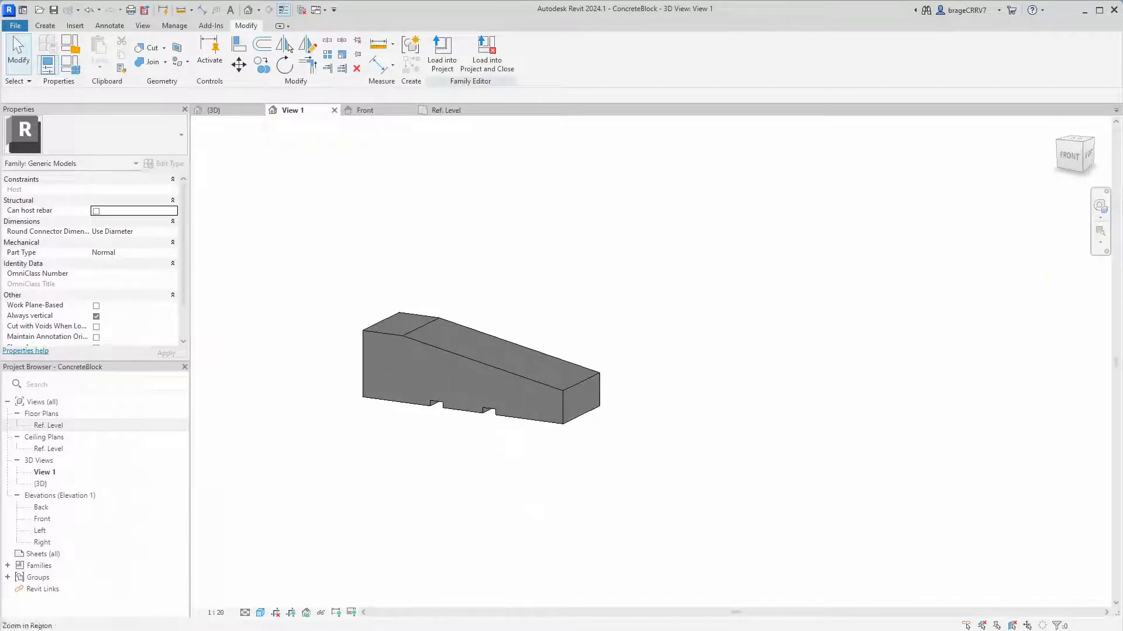
# - Add an instance family parameter named "Triangle" with data type Yes/No, grouped under Graphics, and apply it
pyautogui.moveTo(1122, 40); pyautogui.dragTo(254, 136)
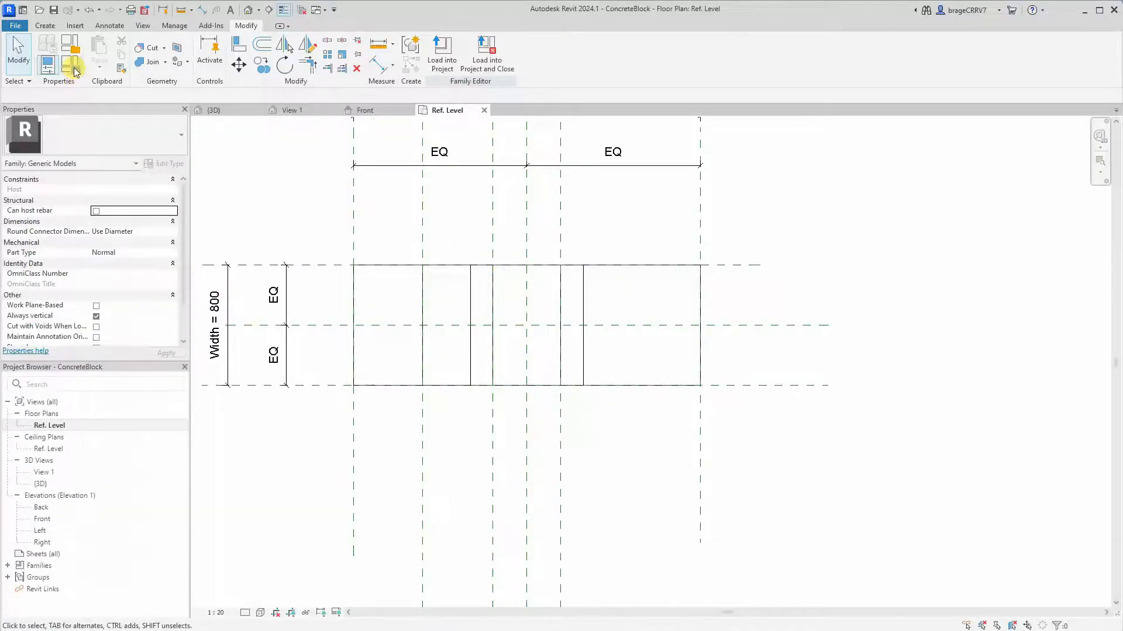
pyautogui.click(74, 70)
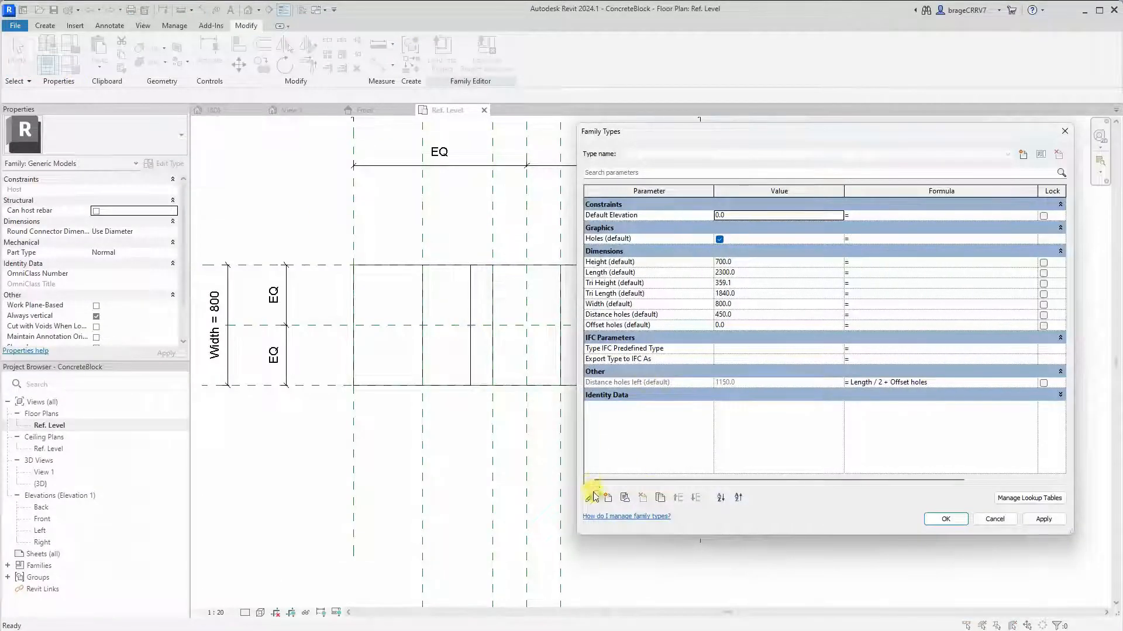
pyautogui.click(608, 499)
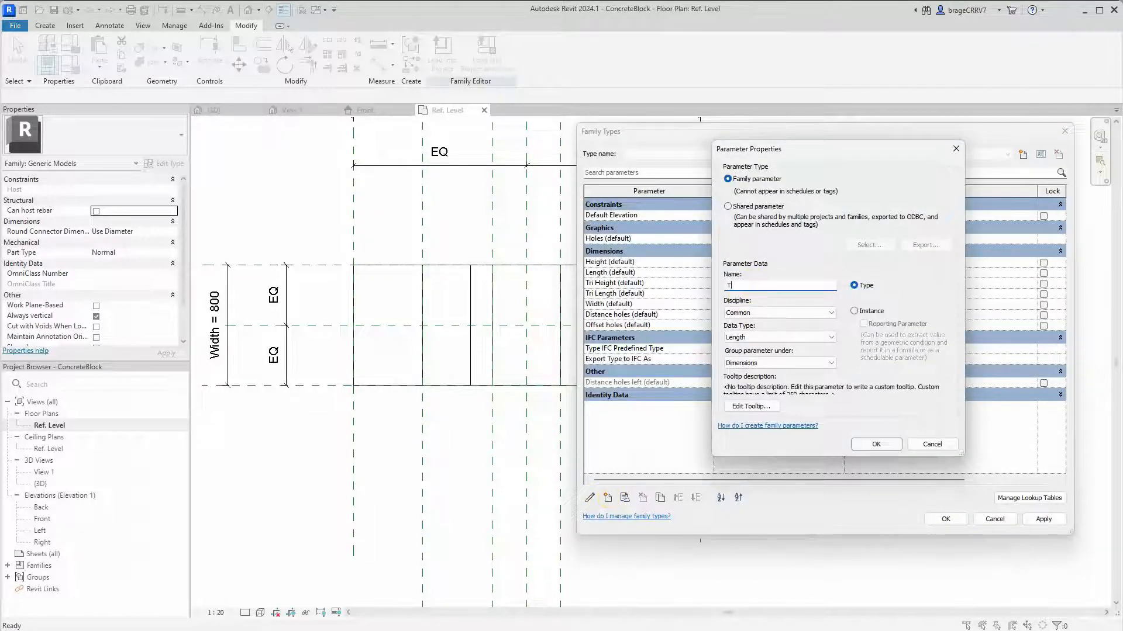
pyautogui.click(854, 311)
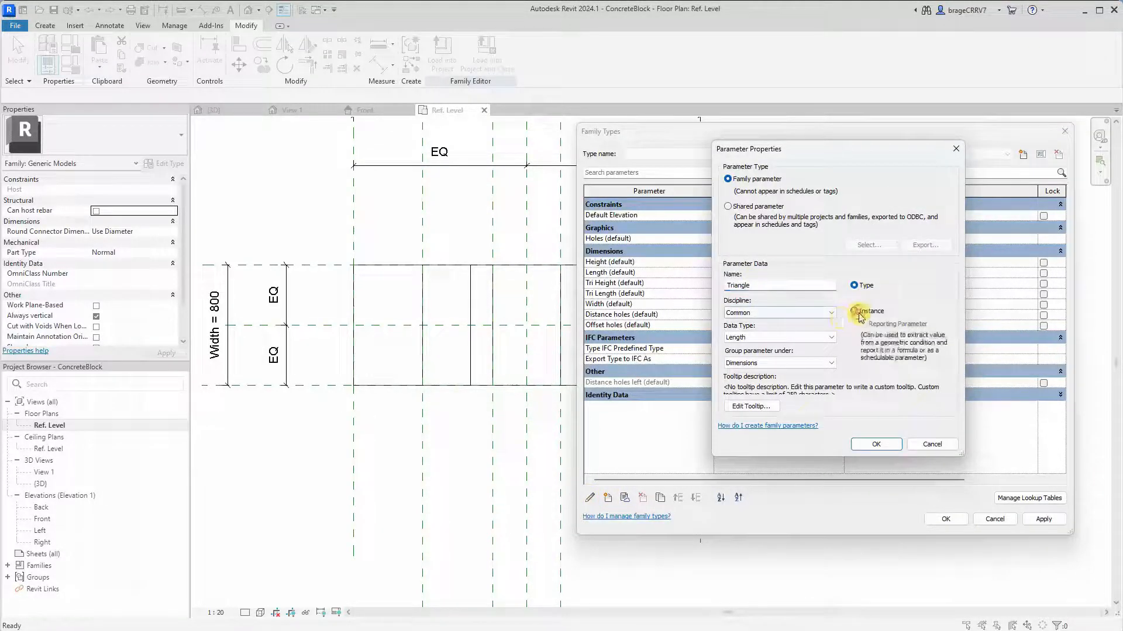
pyautogui.click(768, 363)
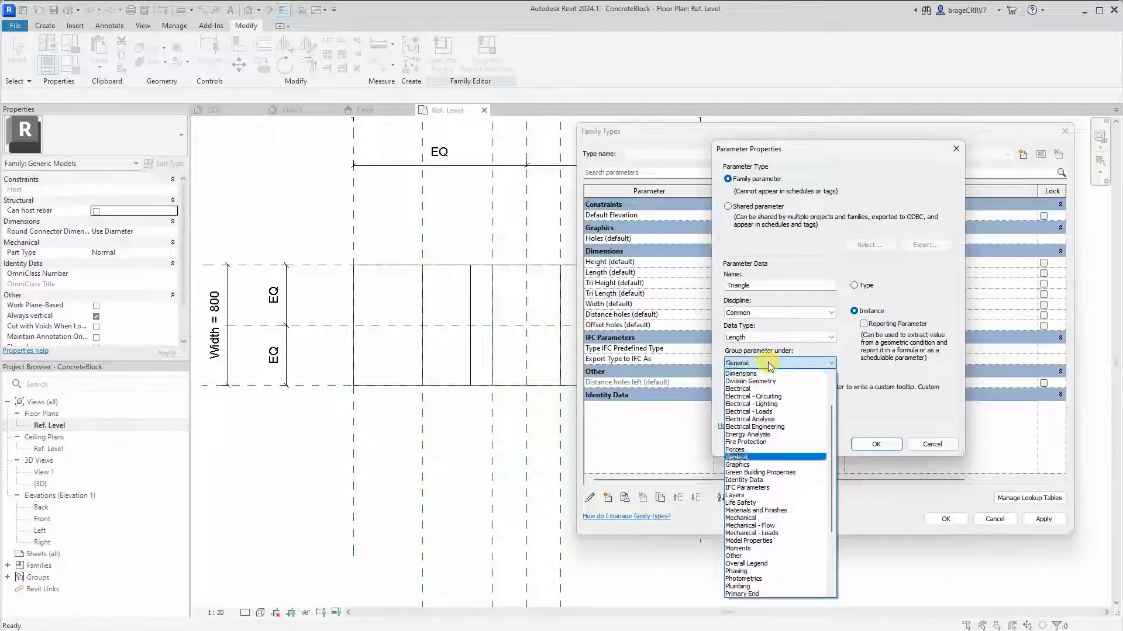
pyautogui.click(737, 464)
pyautogui.click(754, 337)
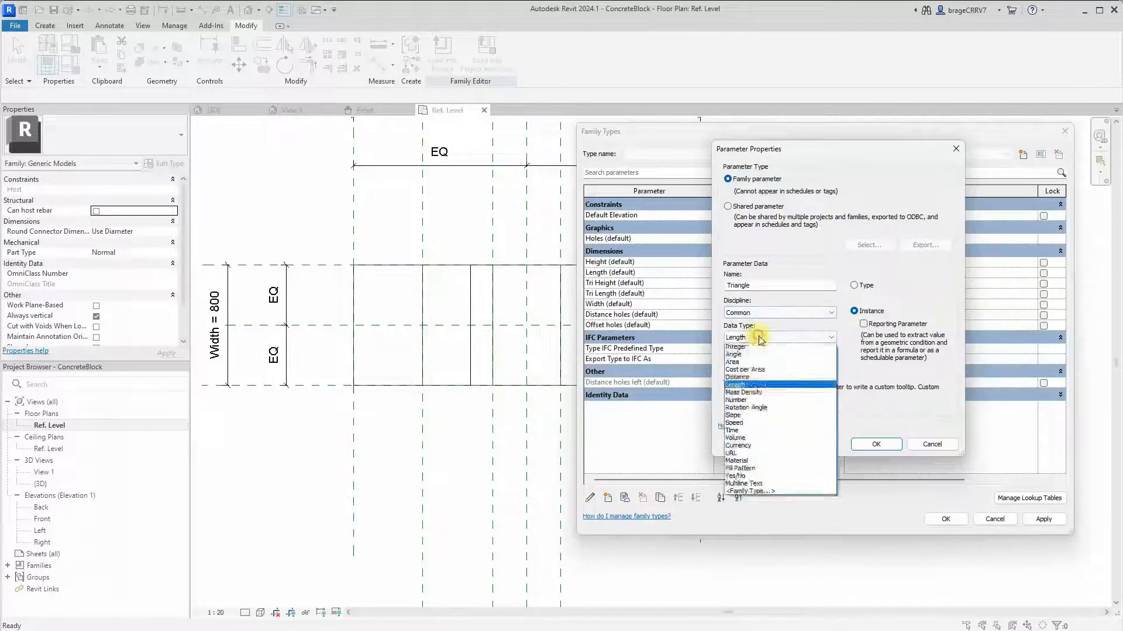
pyautogui.click(738, 485)
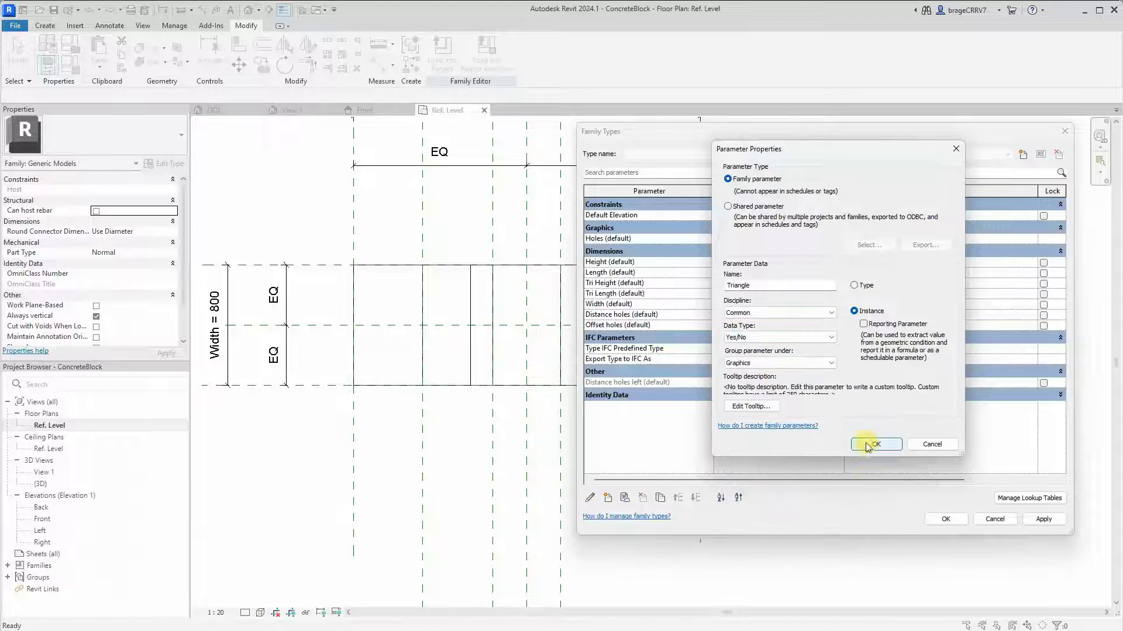
pyautogui.click(867, 446)
pyautogui.click(1043, 518)
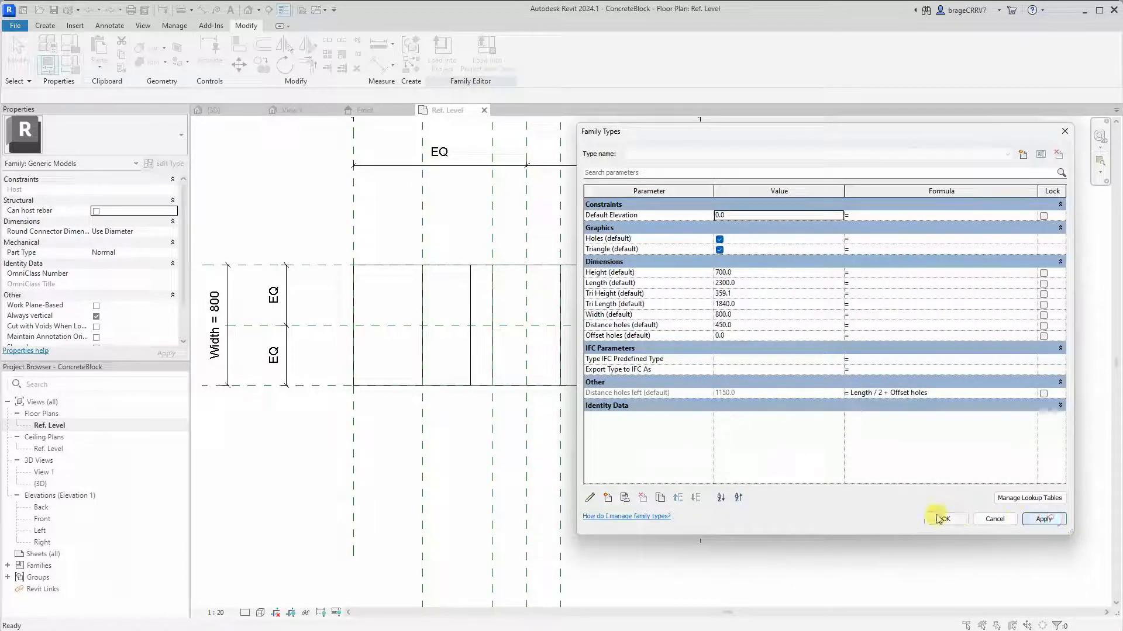
pyautogui.click(943, 519)
# - Associate the triangular void's Cuts Geometry property with the Triangle family parameter in View 1
pyautogui.click(328, 113)
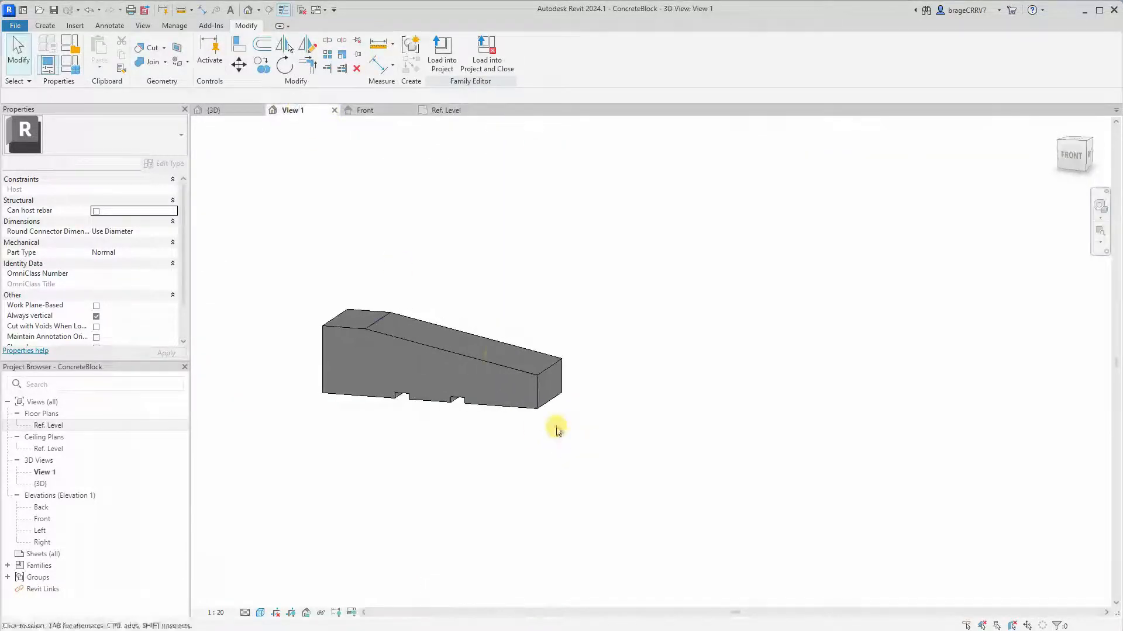
pyautogui.click(492, 359)
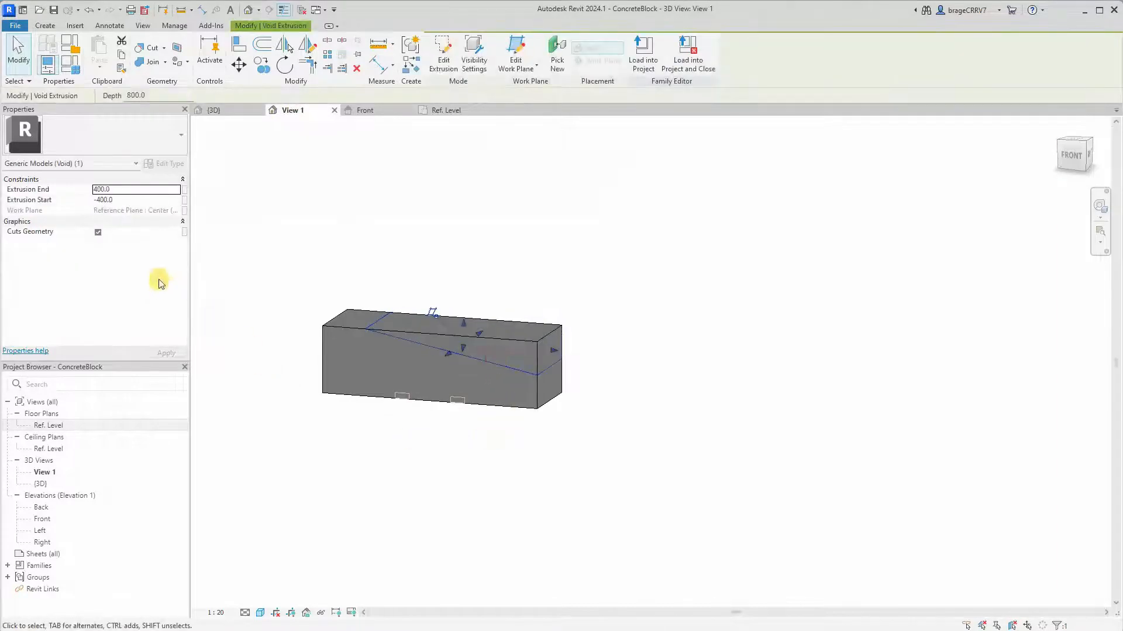
pyautogui.click(99, 235)
pyautogui.click(99, 233)
pyautogui.keyDown('shift'); pyautogui.moveTo(528, 547); pyautogui.dragTo(527, 524, button='middle'); pyautogui.keyUp('shift')
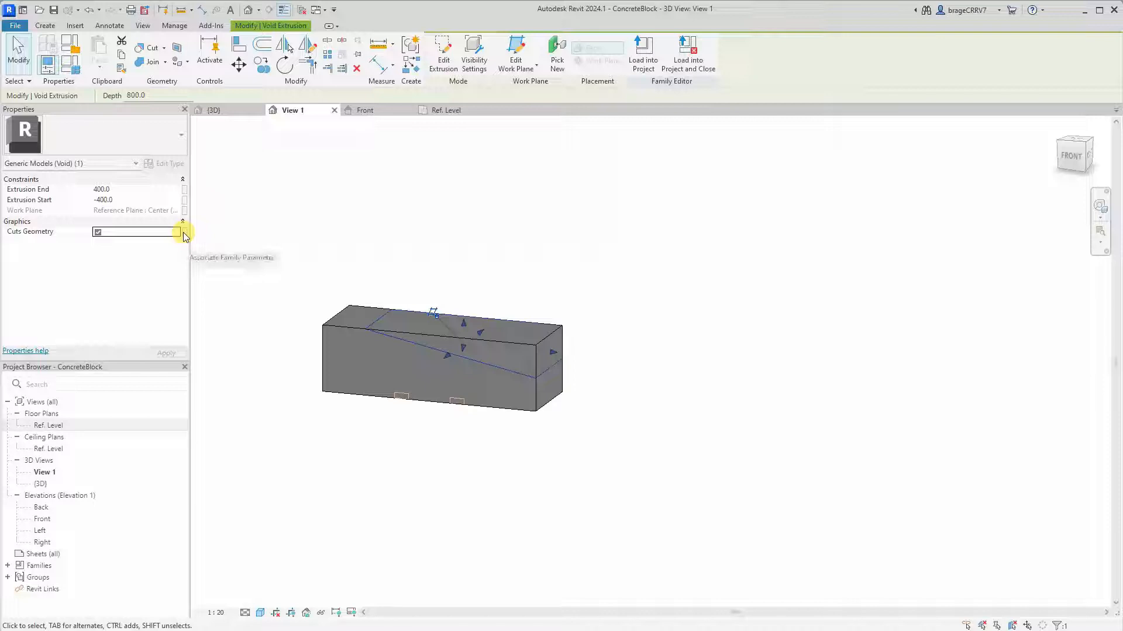
pyautogui.click(183, 232)
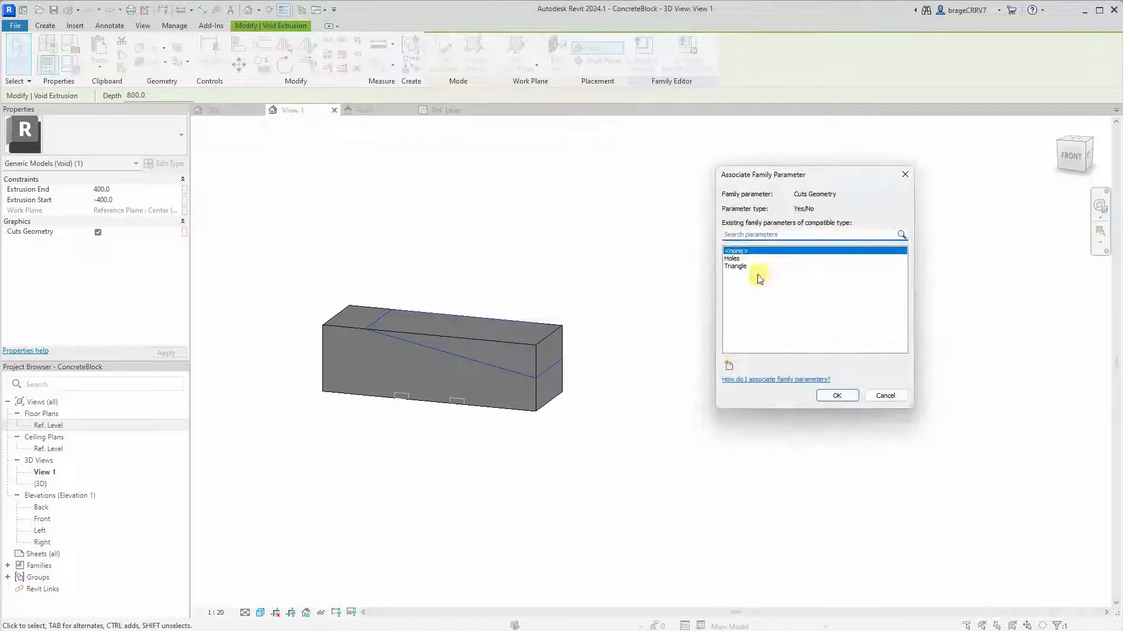
pyautogui.click(741, 267)
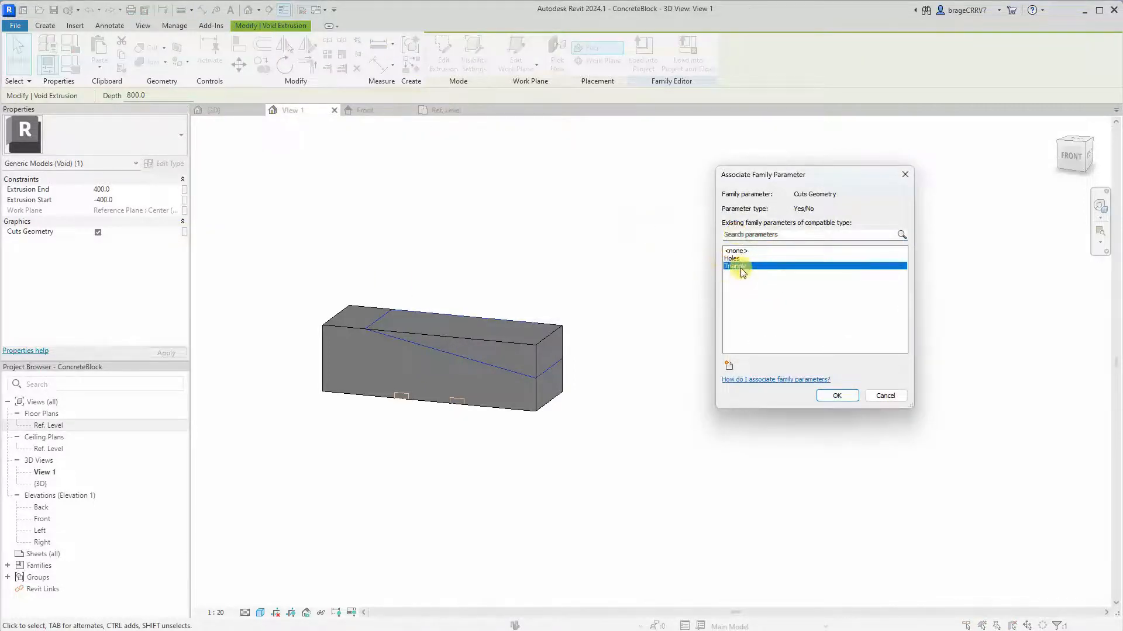
pyautogui.click(836, 396)
pyautogui.click(755, 369)
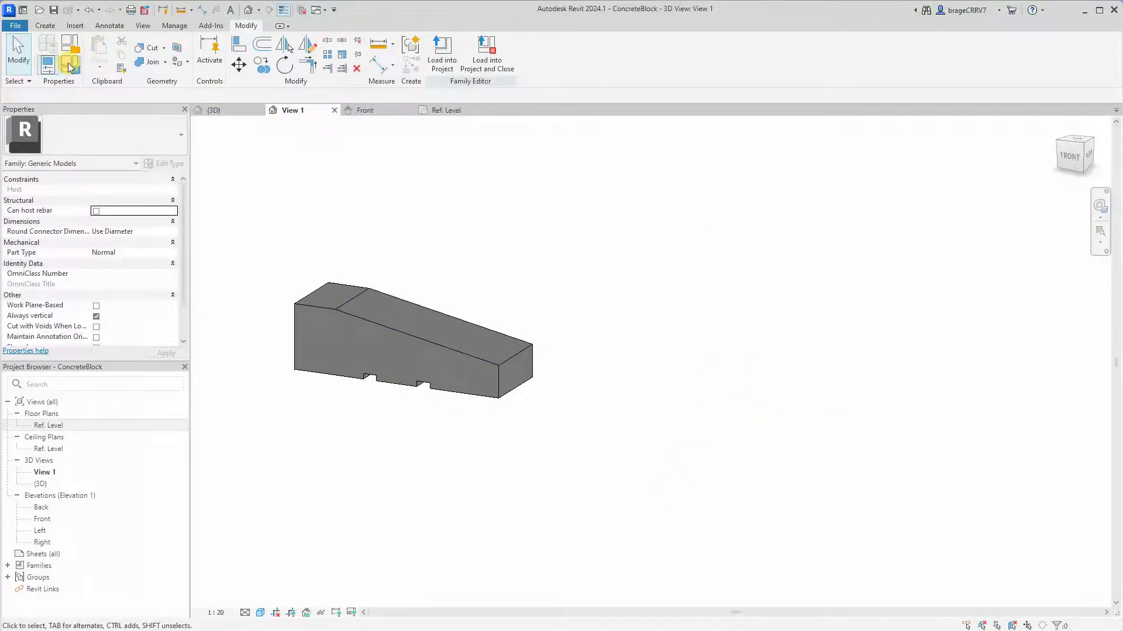
# - Test the Triangle parameter in the family types by switching it off and back on, applying the changes
pyautogui.click(69, 66)
pyautogui.click(720, 250)
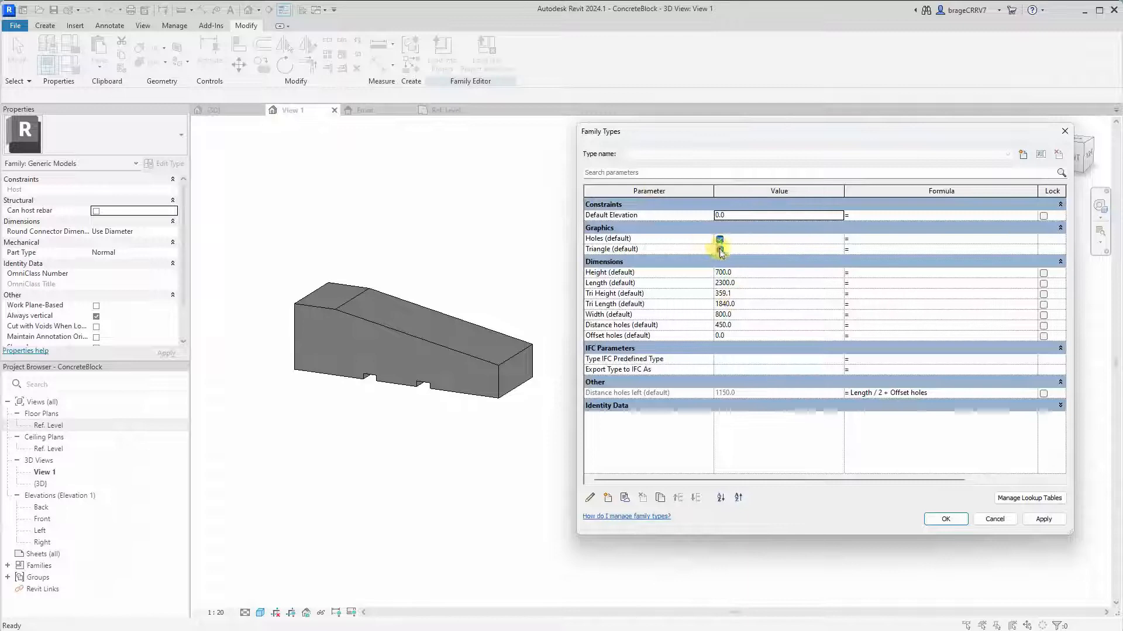
pyautogui.click(1043, 519)
pyautogui.click(721, 250)
pyautogui.click(720, 250)
pyautogui.click(1043, 519)
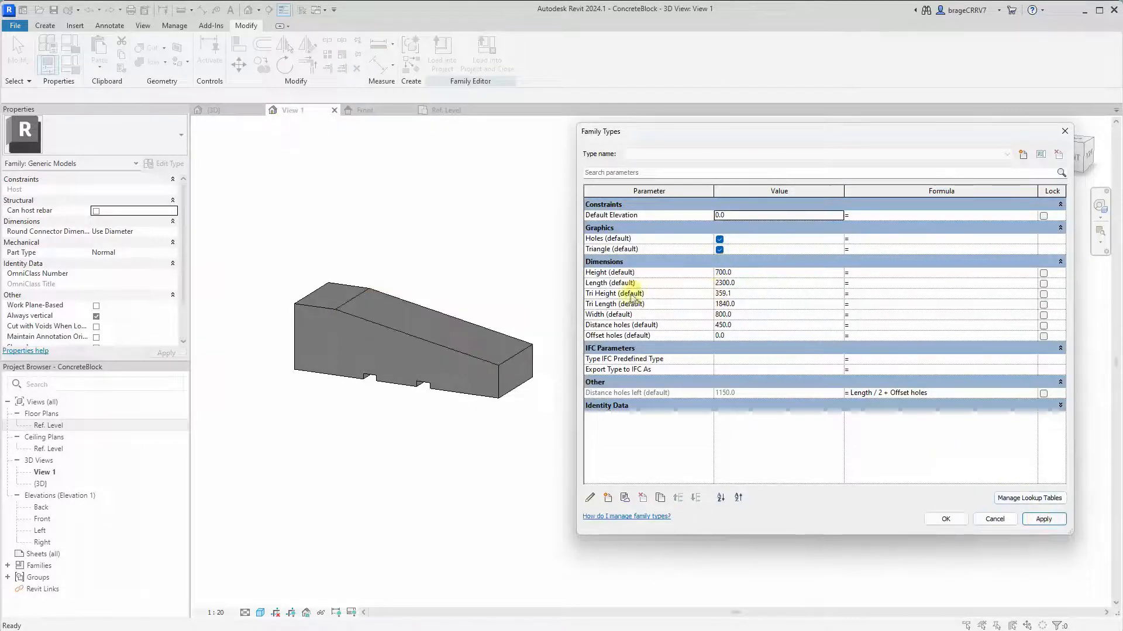
# - Test the triangular cut in the family types by applying Tri Height values of 250 and 200
pyautogui.click(733, 294)
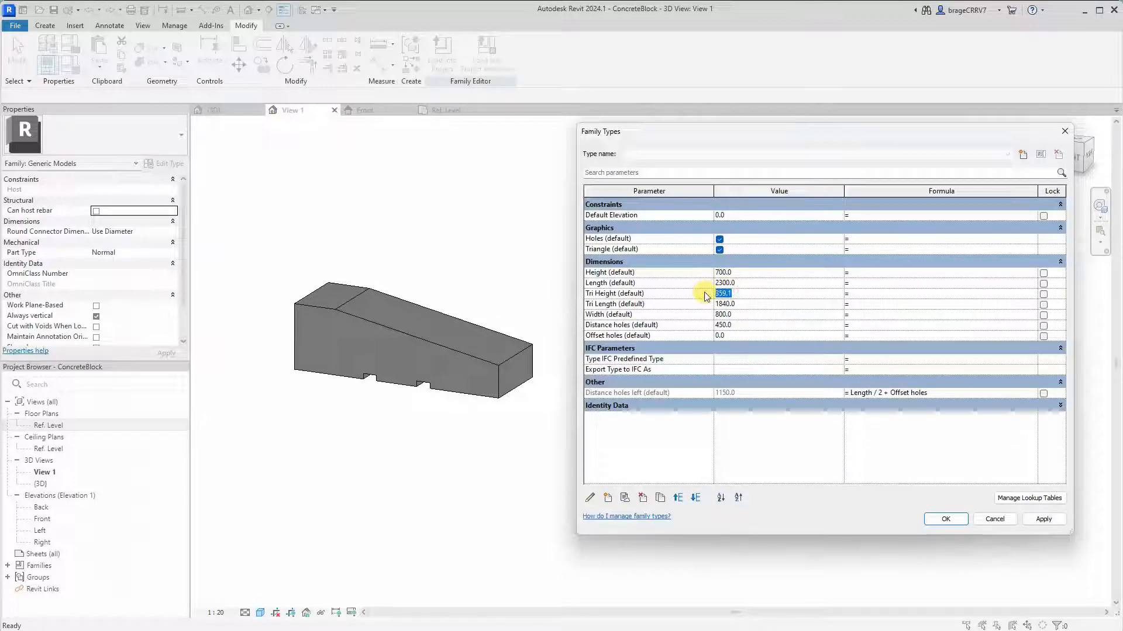
pyautogui.write('250')
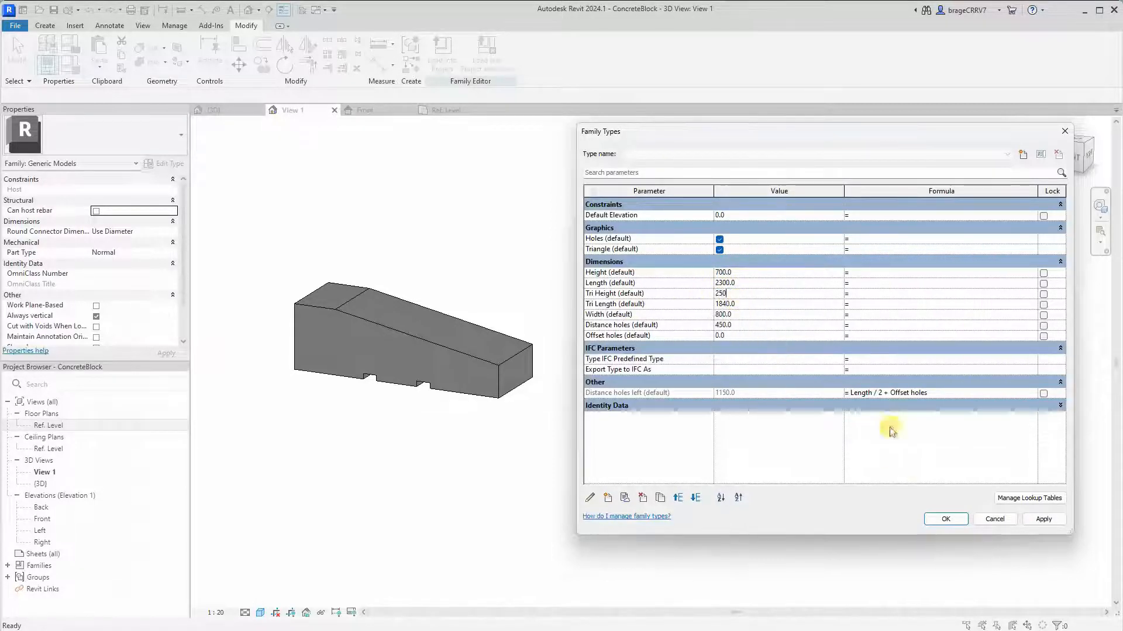
pyautogui.click(1041, 525)
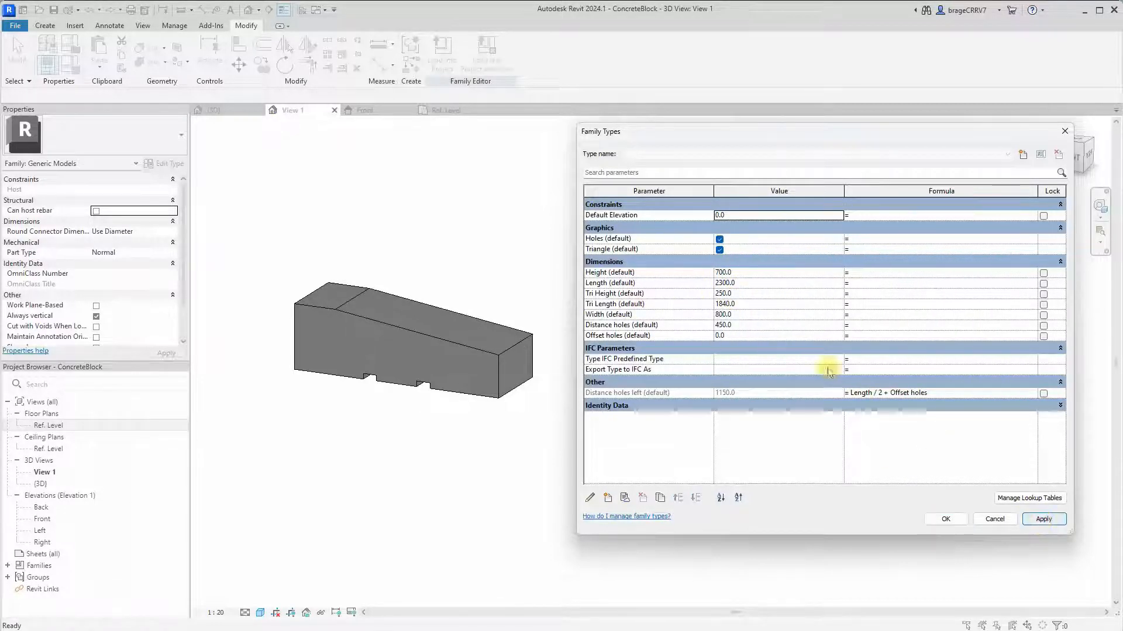
pyautogui.click(740, 293)
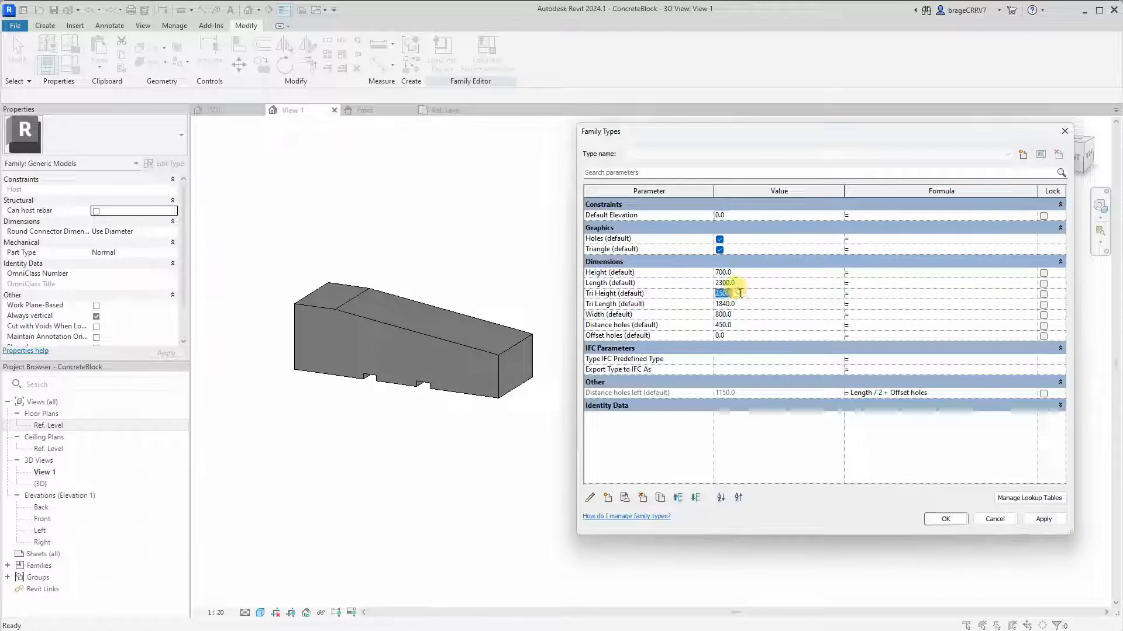
pyautogui.write('200')
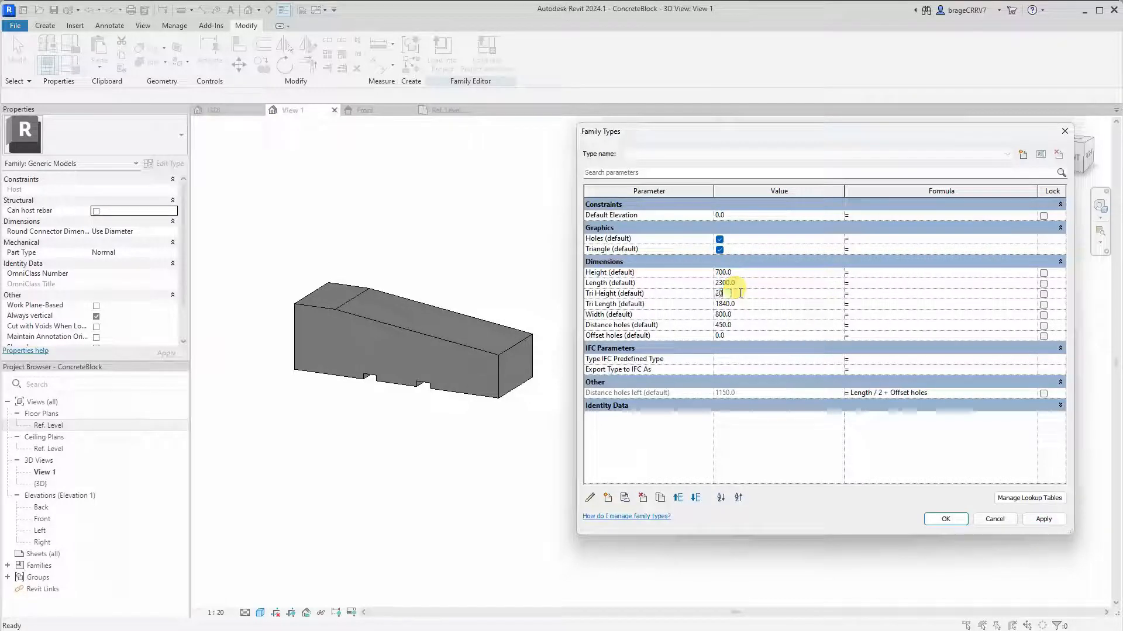
pyautogui.click(1043, 520)
# - Set Tri Length to 1500 and Tri Height to 350 in the family types, apply the values and close the dialog
pyautogui.click(735, 304)
pyautogui.click(1025, 522)
pyautogui.click(741, 290)
pyautogui.write('350')
pyautogui.click(1043, 520)
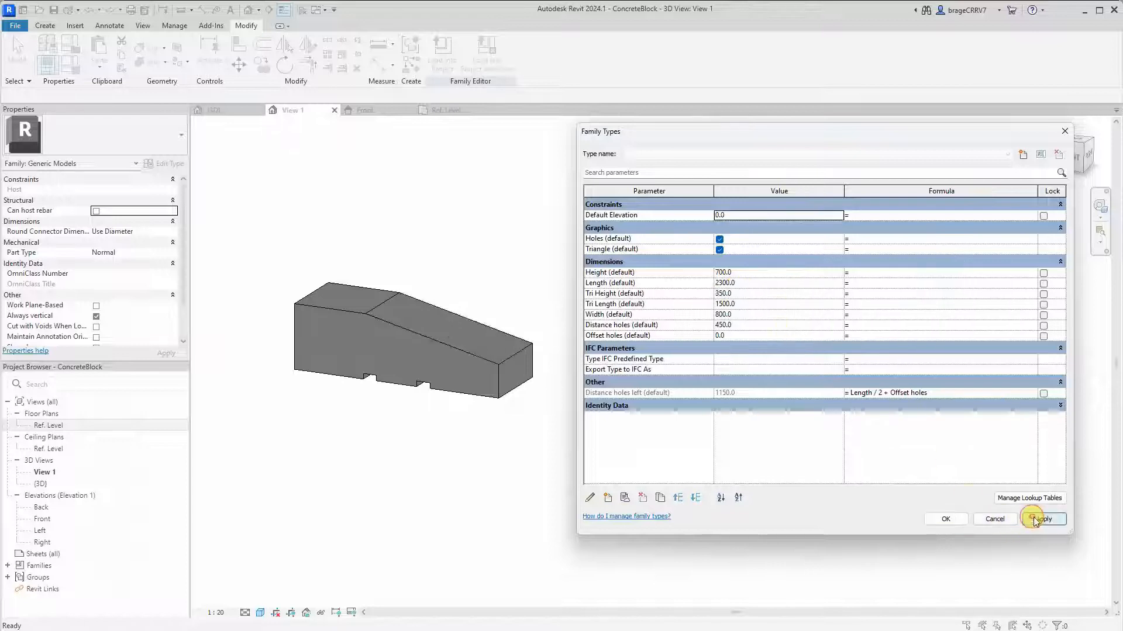
pyautogui.click(946, 520)
# - Test the triangular cut with a Tri Length longer than the block by applying 3000 in the family types
pyautogui.moveTo(597, 439); pyautogui.dragTo(687, 444, button='middle')
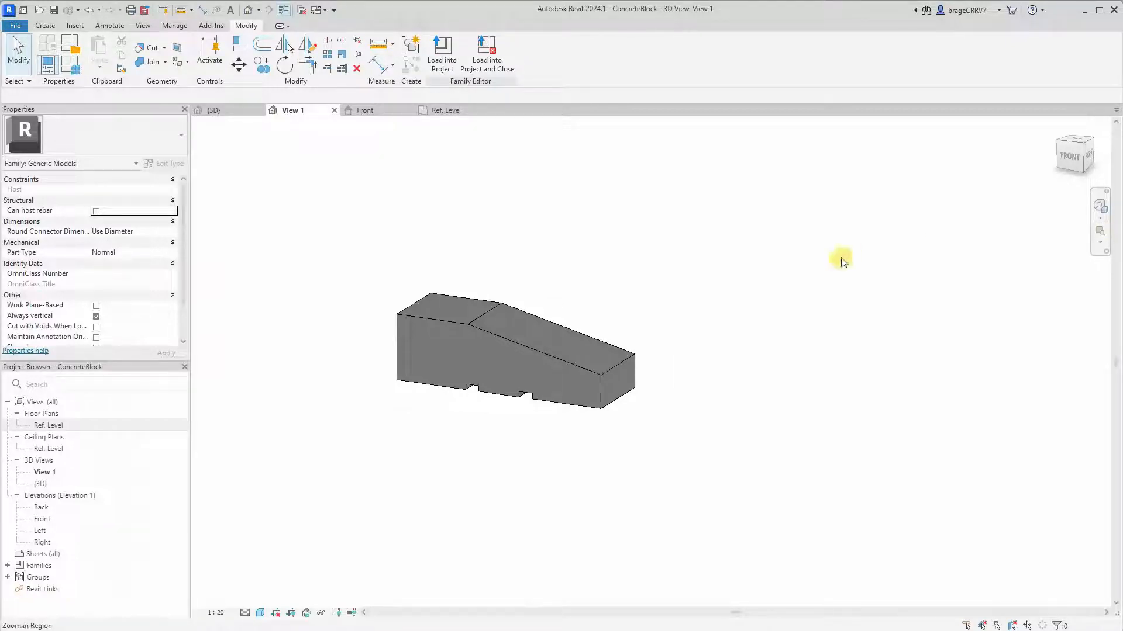
pyautogui.moveTo(887, 306); pyautogui.dragTo(741, 300, button='middle')
pyautogui.click(70, 64)
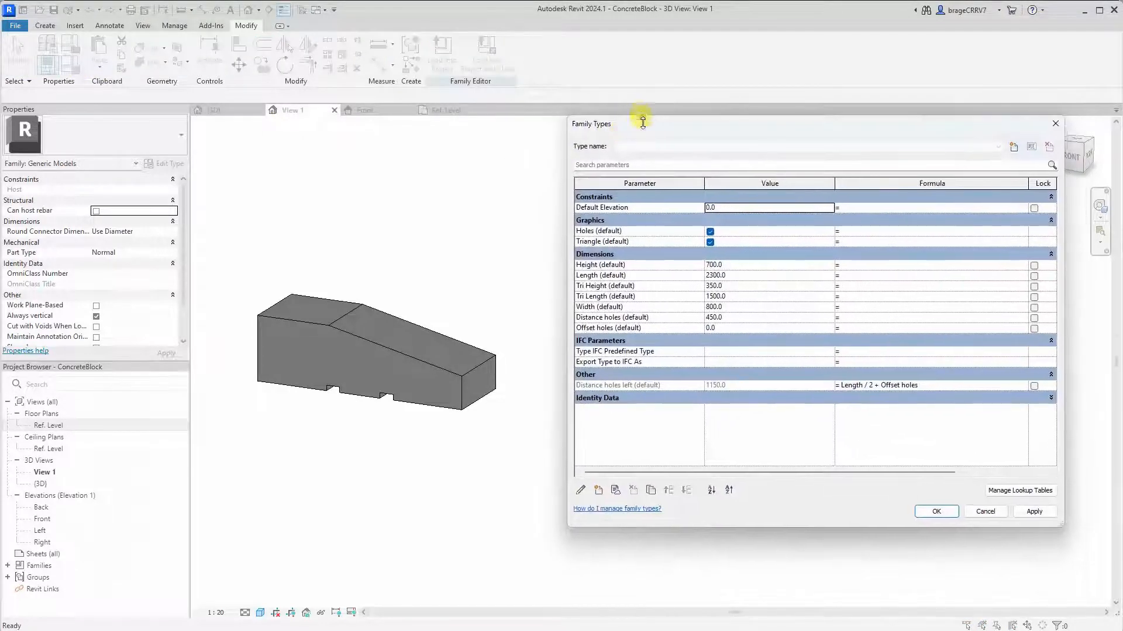
pyautogui.moveTo(642, 121); pyautogui.dragTo(643, 143)
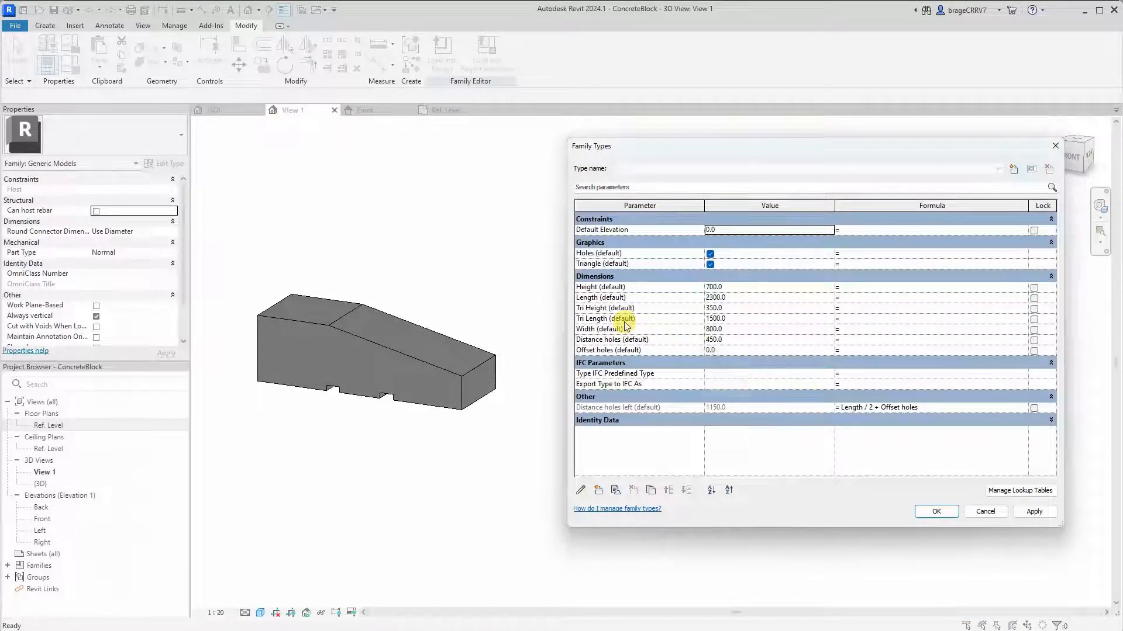
pyautogui.click(743, 319)
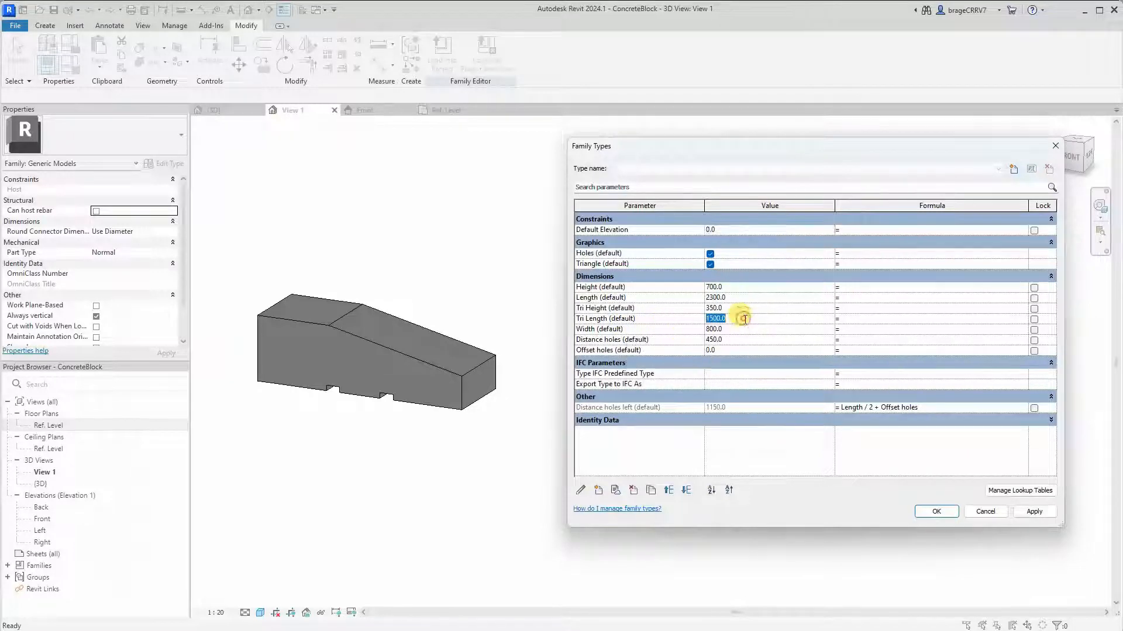
pyautogui.write('3000')
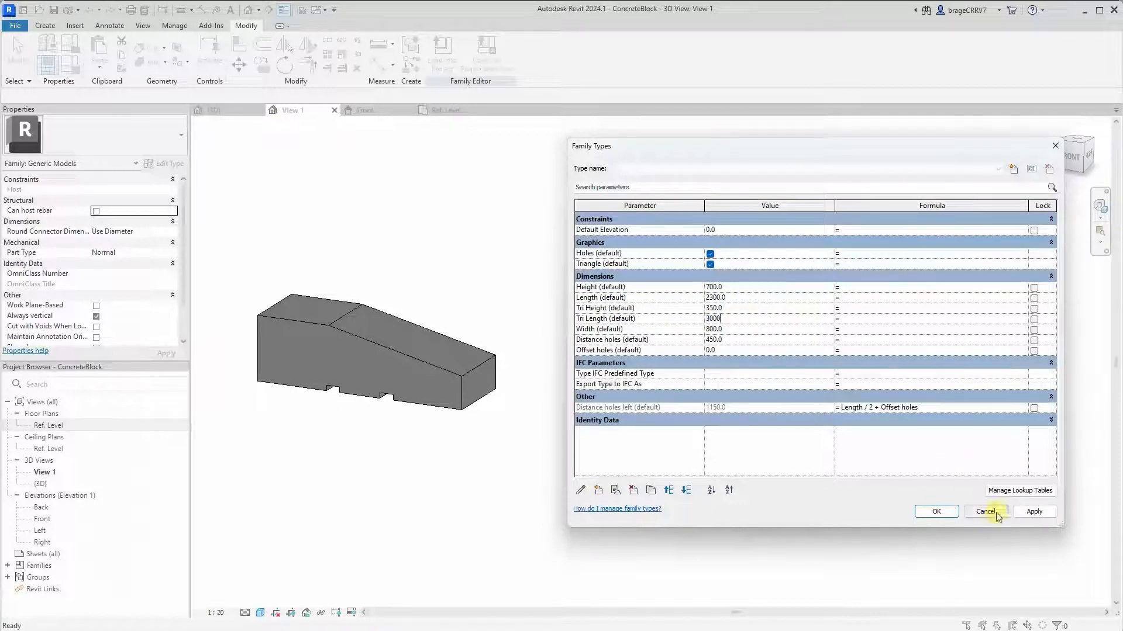
pyautogui.click(1033, 512)
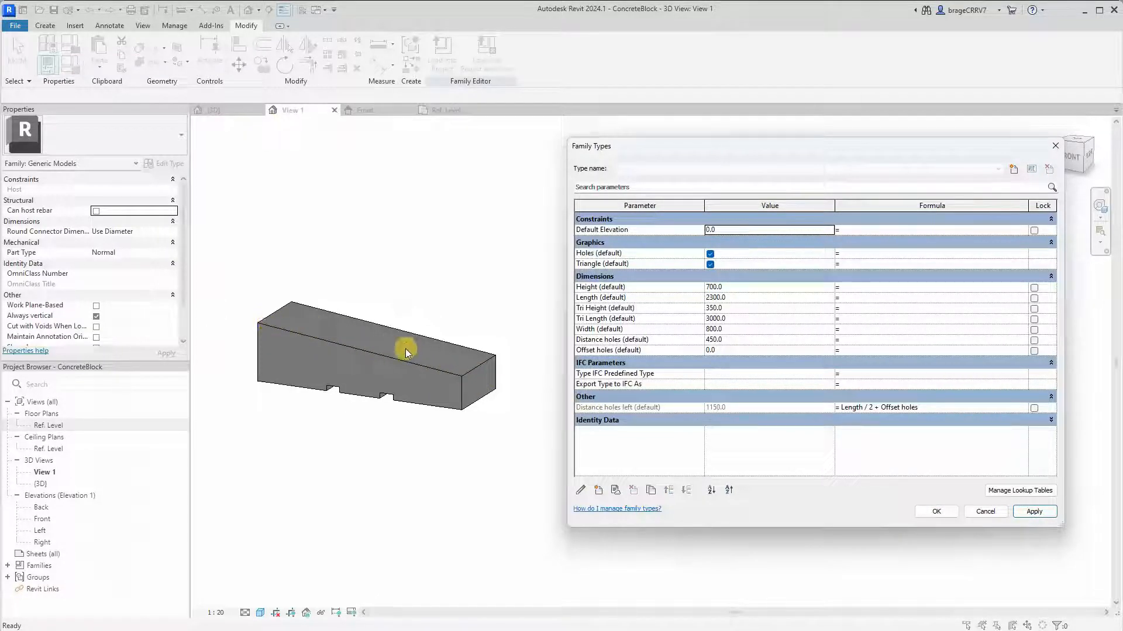
pyautogui.click(733, 319)
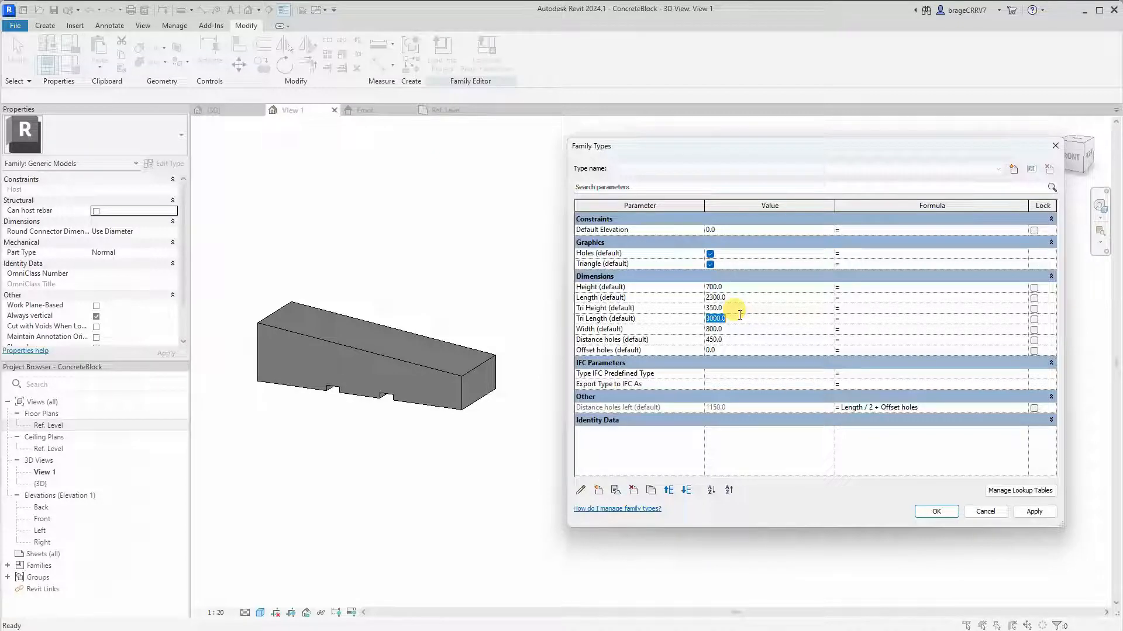
# - Add an instance family parameter named "Actual tri length" with data type Length, grouped under Other
pyautogui.click(598, 496)
pyautogui.write('Actual')
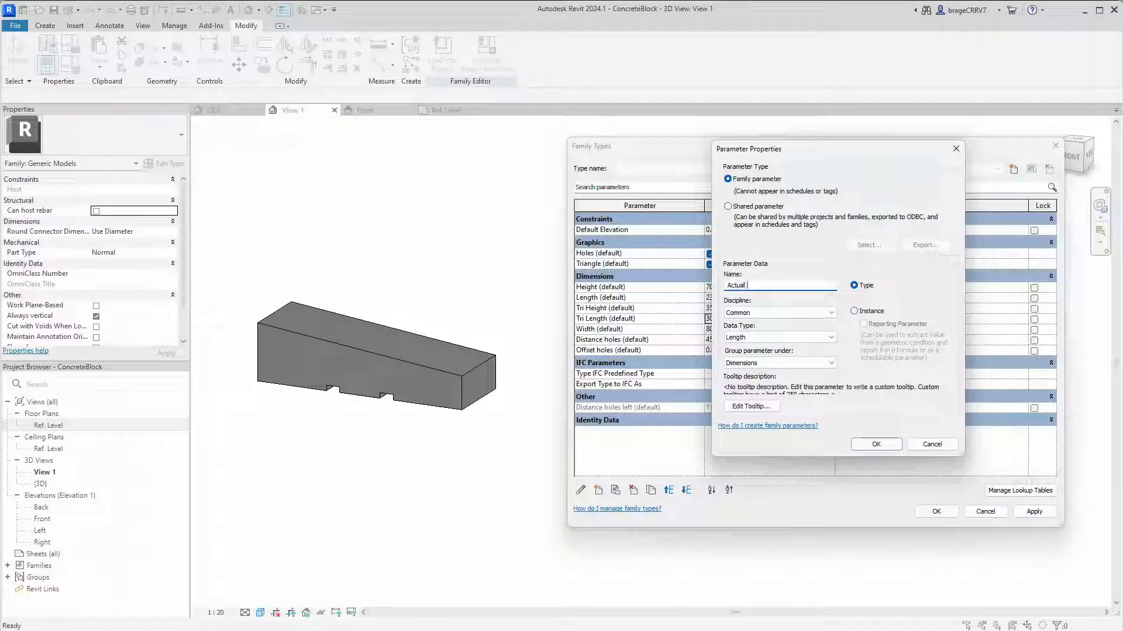
pyautogui.write(' tri length')
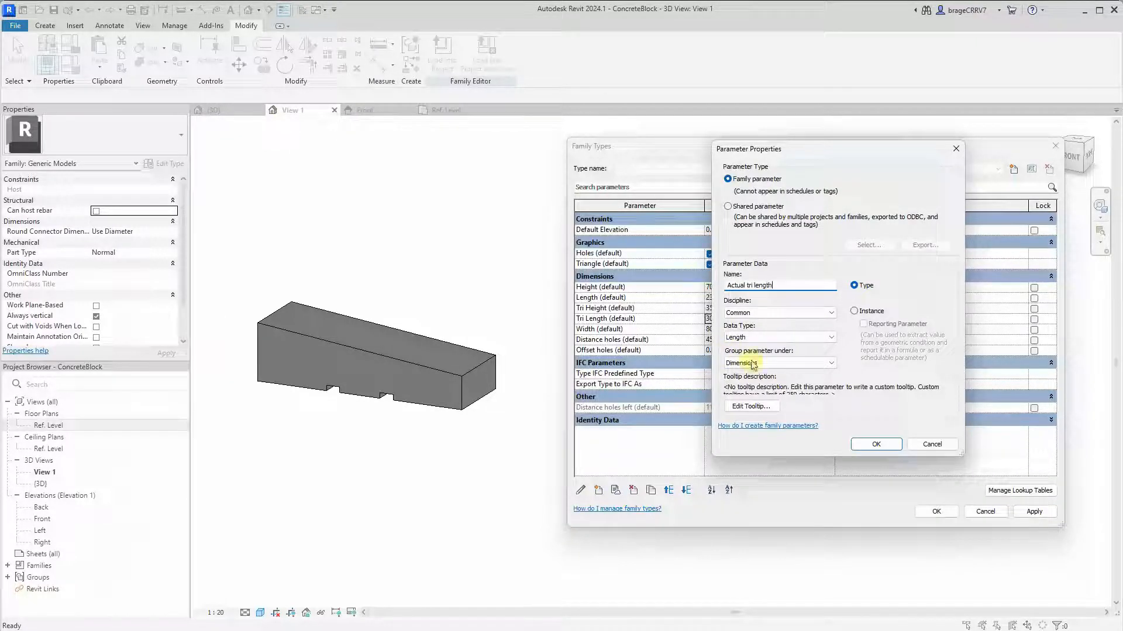
pyautogui.click(856, 312)
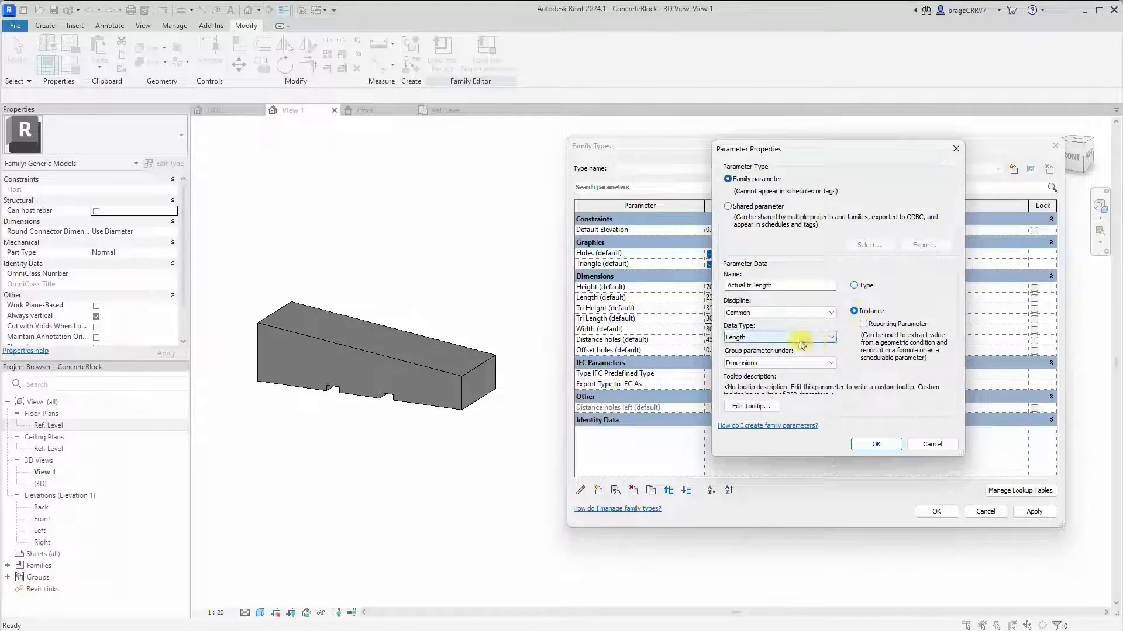
pyautogui.click(779, 364)
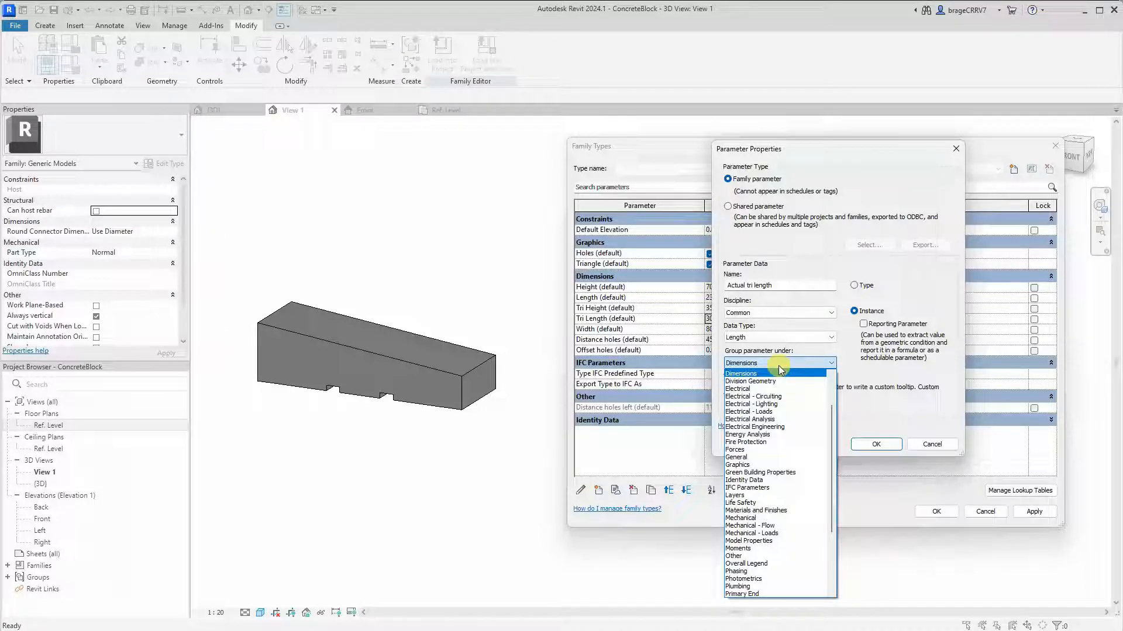
pyautogui.click(736, 556)
pyautogui.click(881, 444)
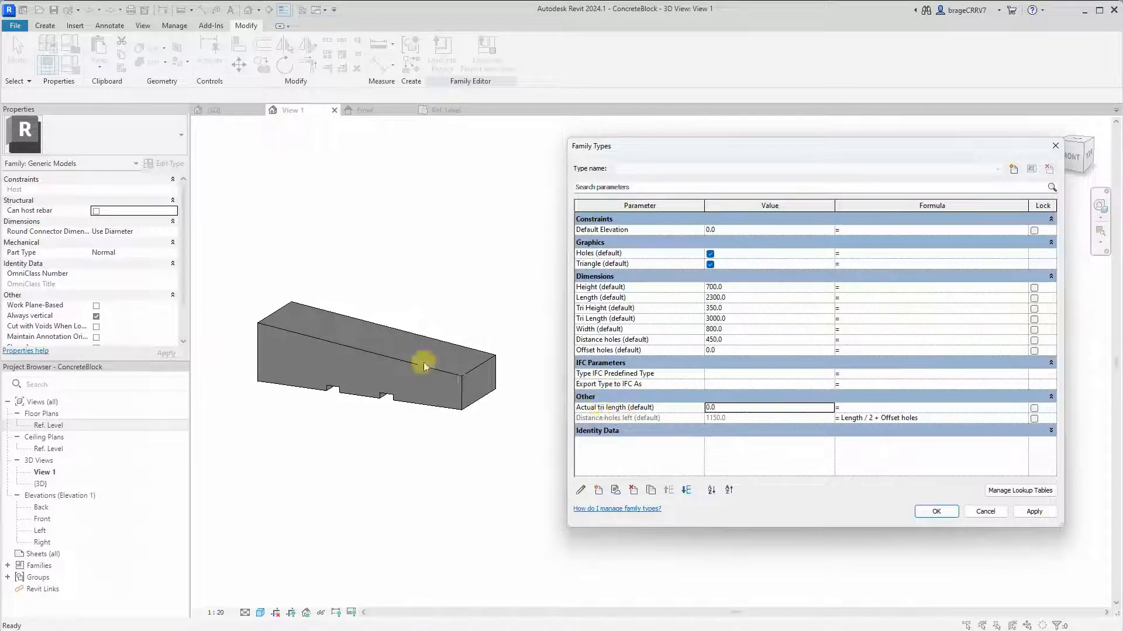
# - Give Actual tri length the formula if(Tri Length > Length - 100 mm, Length - 100 mm, Tri Length) and apply it
pyautogui.click(851, 407)
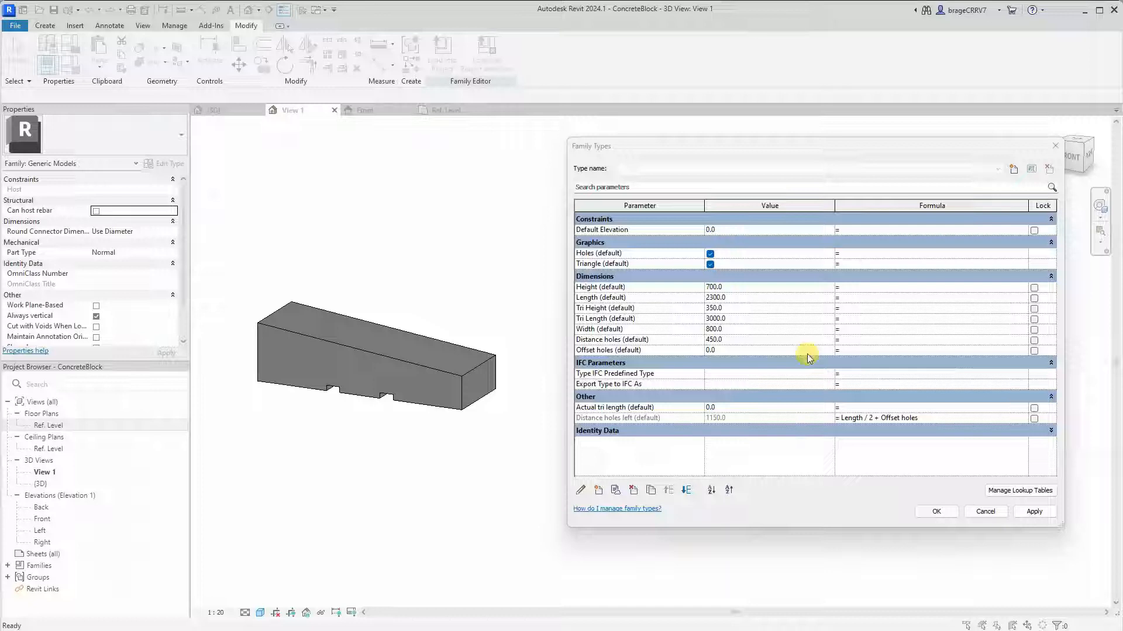
pyautogui.click(849, 407)
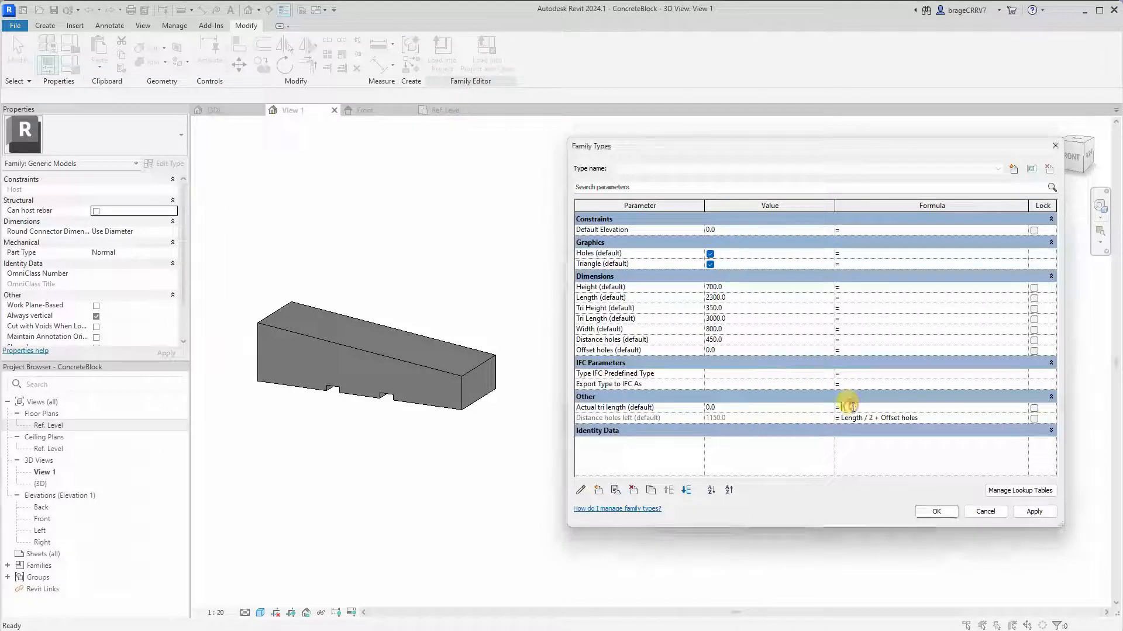
pyautogui.write('if')
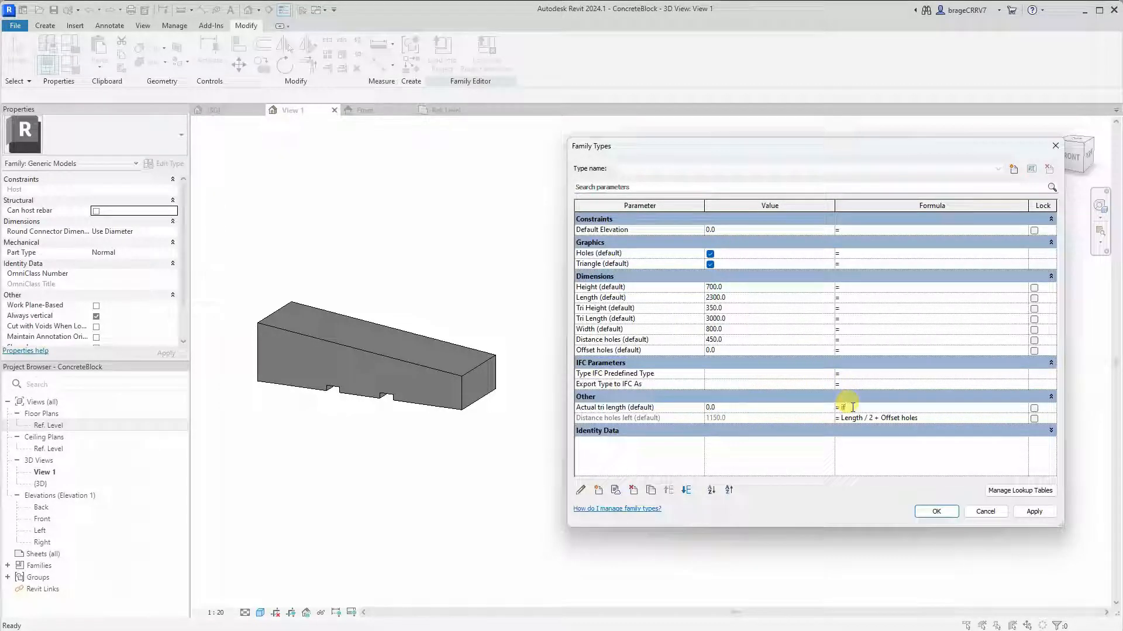
pyautogui.write('(')
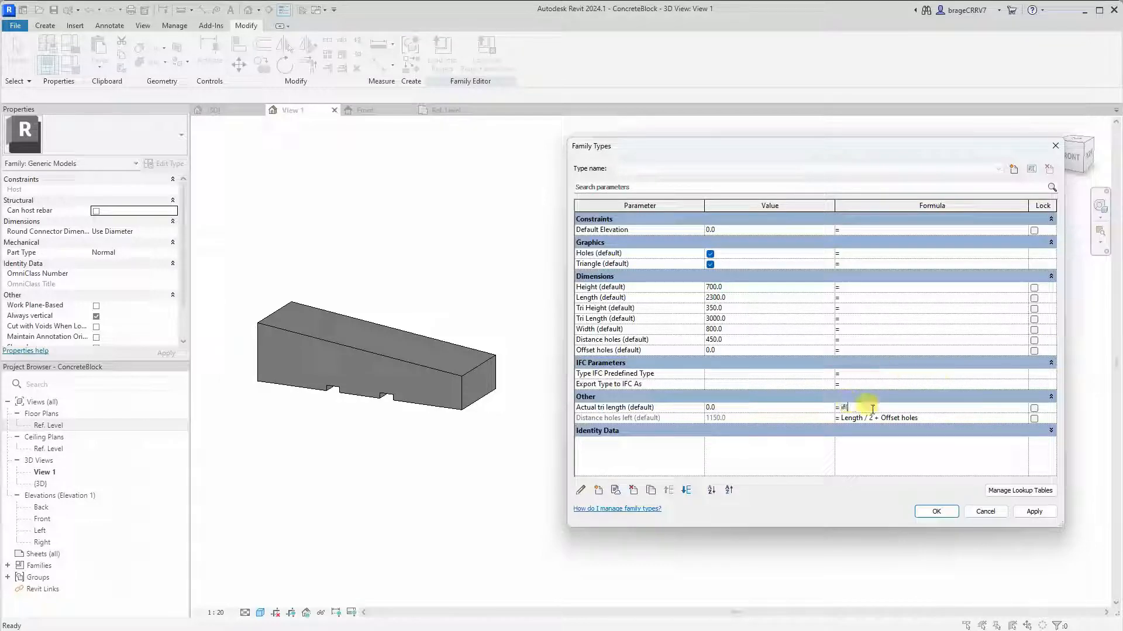
pyautogui.write('Tri L')
pyautogui.write('eng')
pyautogui.write('Len')
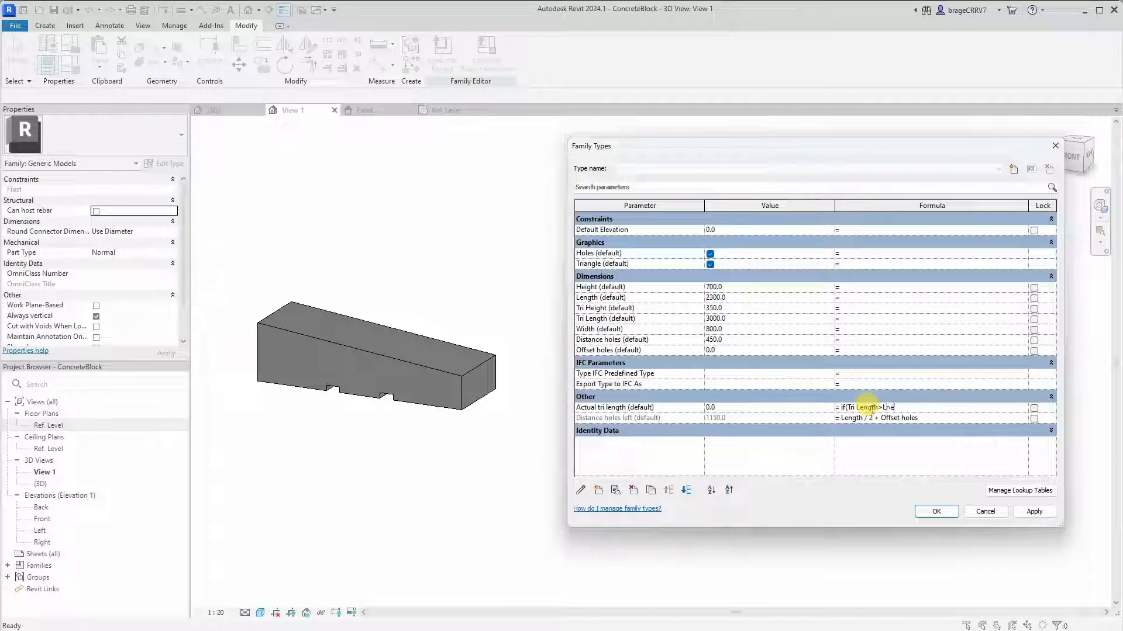
pyautogui.press('BackSpace')
pyautogui.press('BackSpace')
pyautogui.write('-100mm')
pyautogui.moveTo(931, 408)
pyautogui.mouseDown()
pyautogui.moveTo(848, 410)
pyautogui.moveTo(920, 407)
pyautogui.mouseUp()
pyautogui.click(847, 410)
pyautogui.click(935, 407)
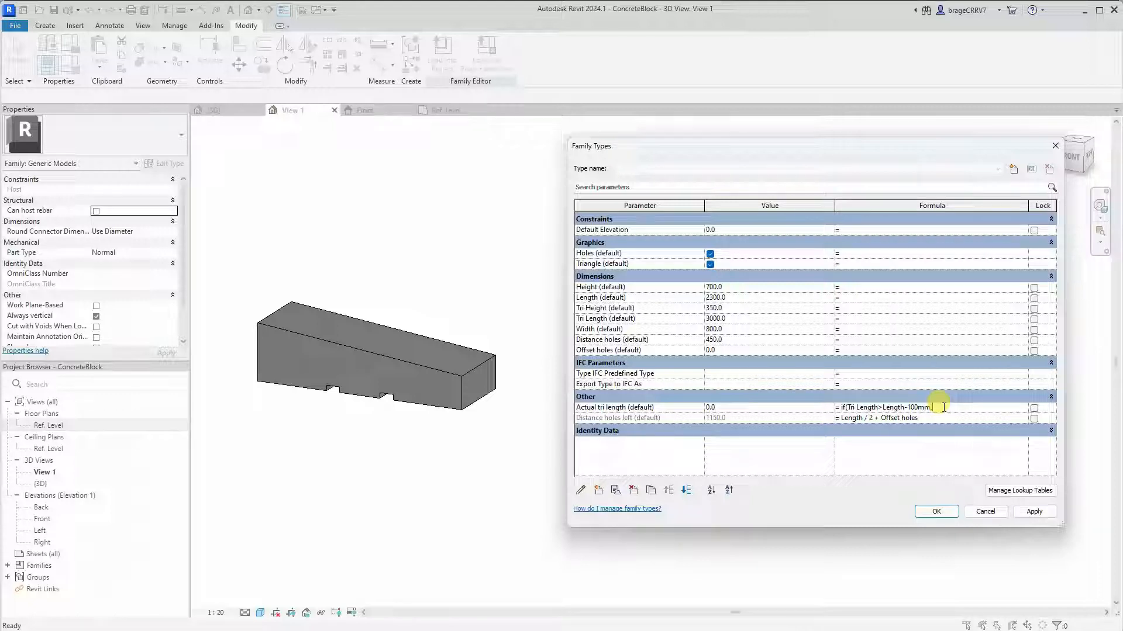
pyautogui.write('ngth-100,')
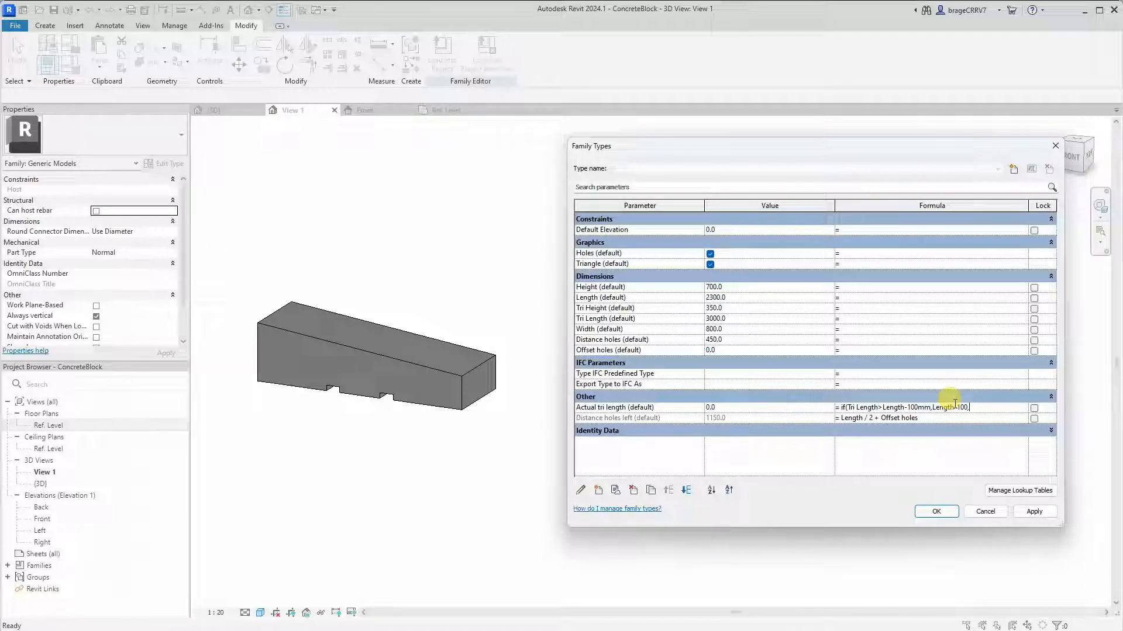
pyautogui.write('Tri Length)')
pyautogui.click(1034, 512)
pyautogui.moveTo(740, 146); pyautogui.dragTo(723, 139)
pyautogui.moveTo(1040, 515); pyautogui.dragTo(1057, 517)
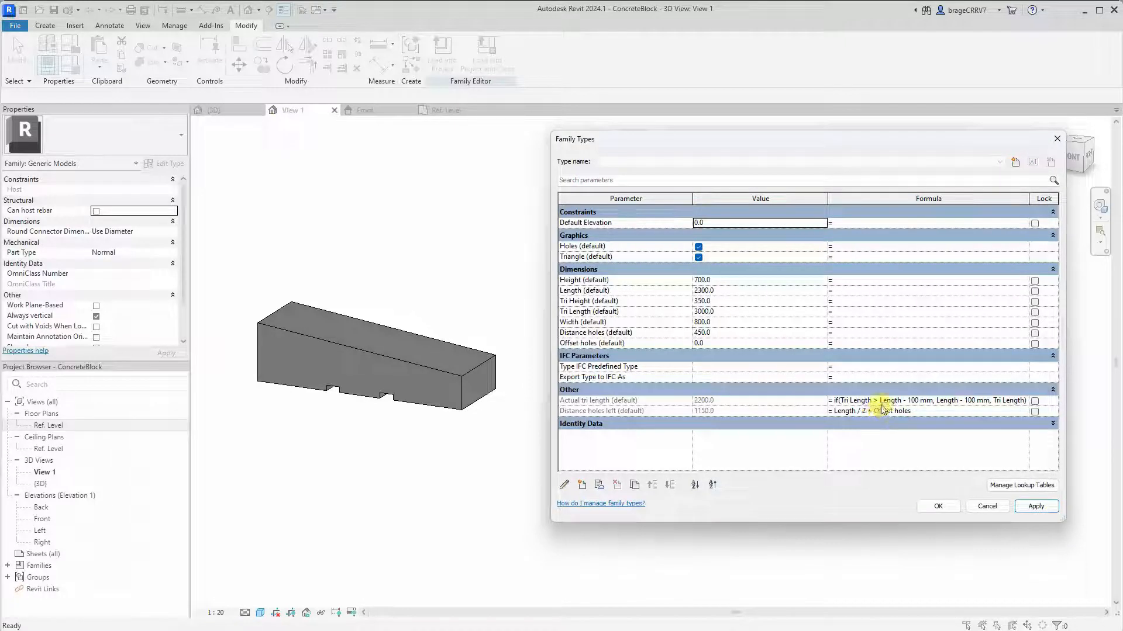
# - Test the Actual tri length formula by applying a Tri Length of 4500
pyautogui.click(885, 400)
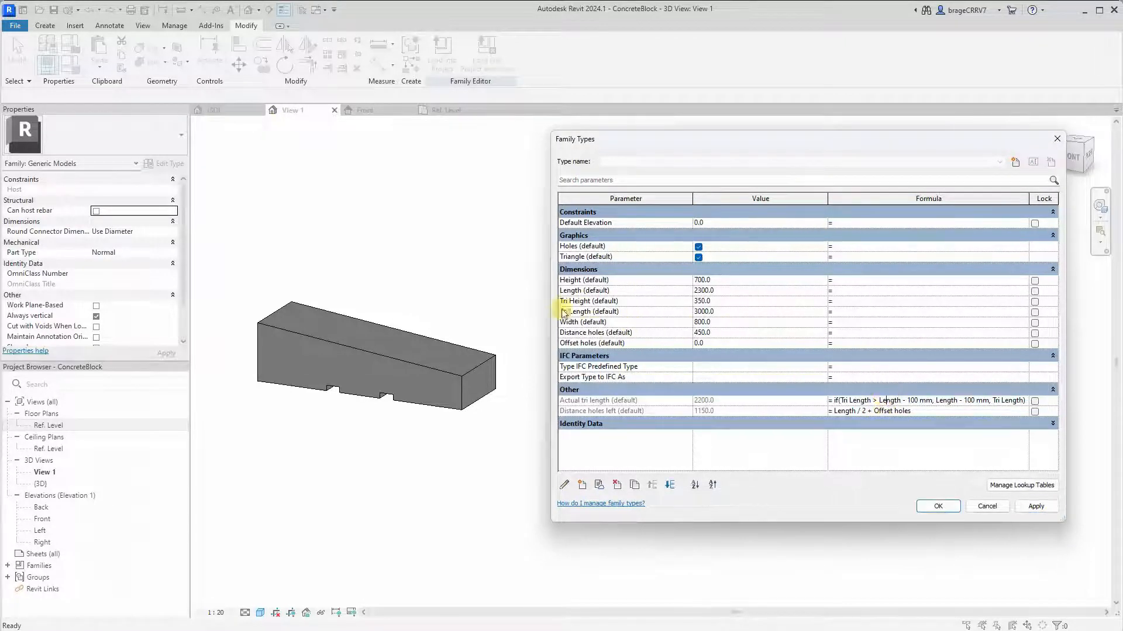
pyautogui.click(718, 311)
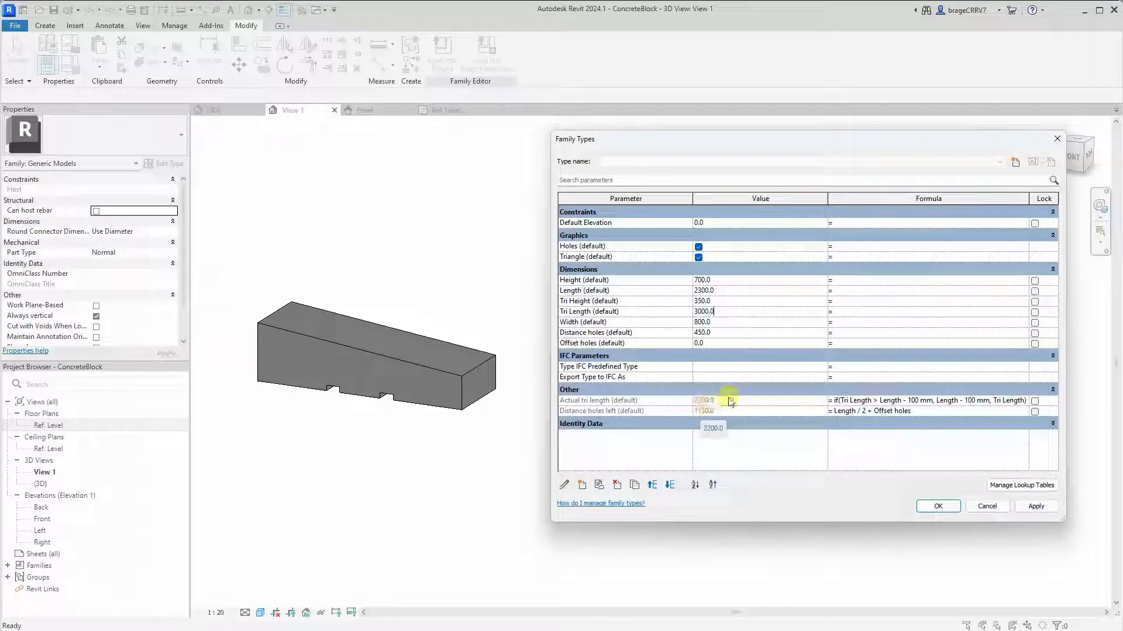
pyautogui.doubleClick(732, 311)
pyautogui.write('4500')
pyautogui.click(1034, 506)
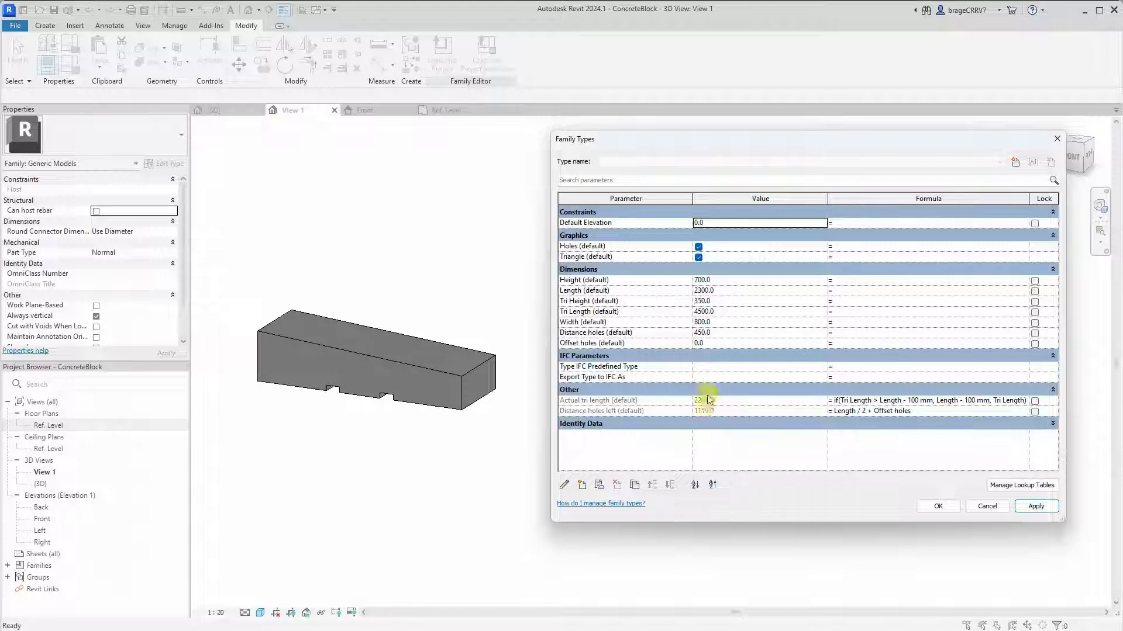
# - Set Tri Length to 1500, apply it and confirm the family types
pyautogui.click(718, 311)
pyautogui.doubleClick(717, 312)
pyautogui.write('1500')
pyautogui.click(1034, 507)
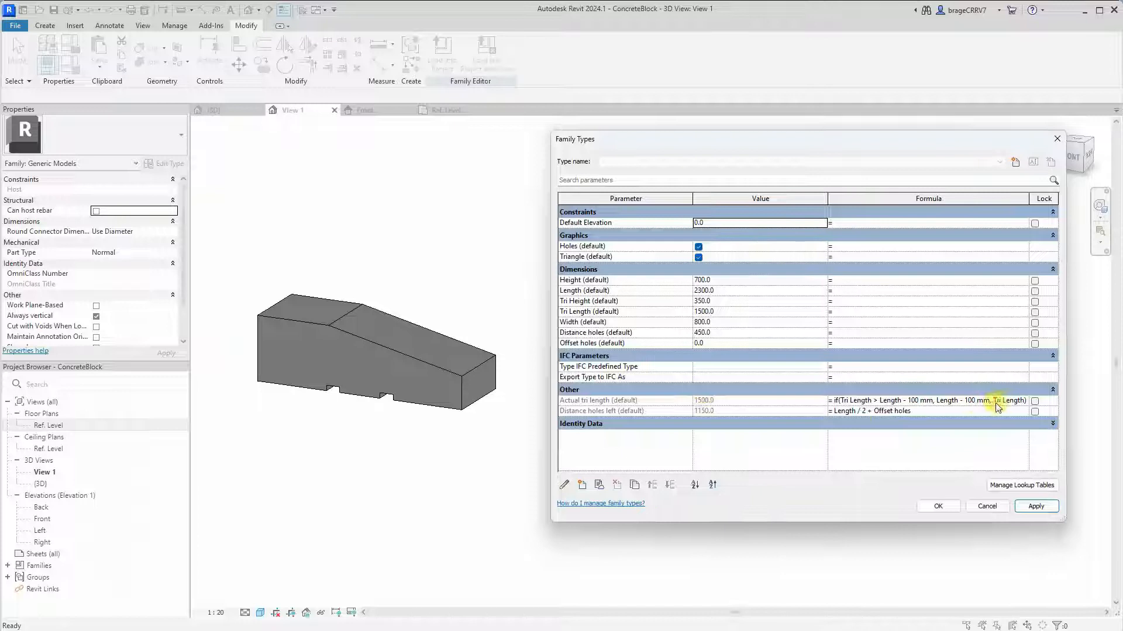
pyautogui.click(936, 506)
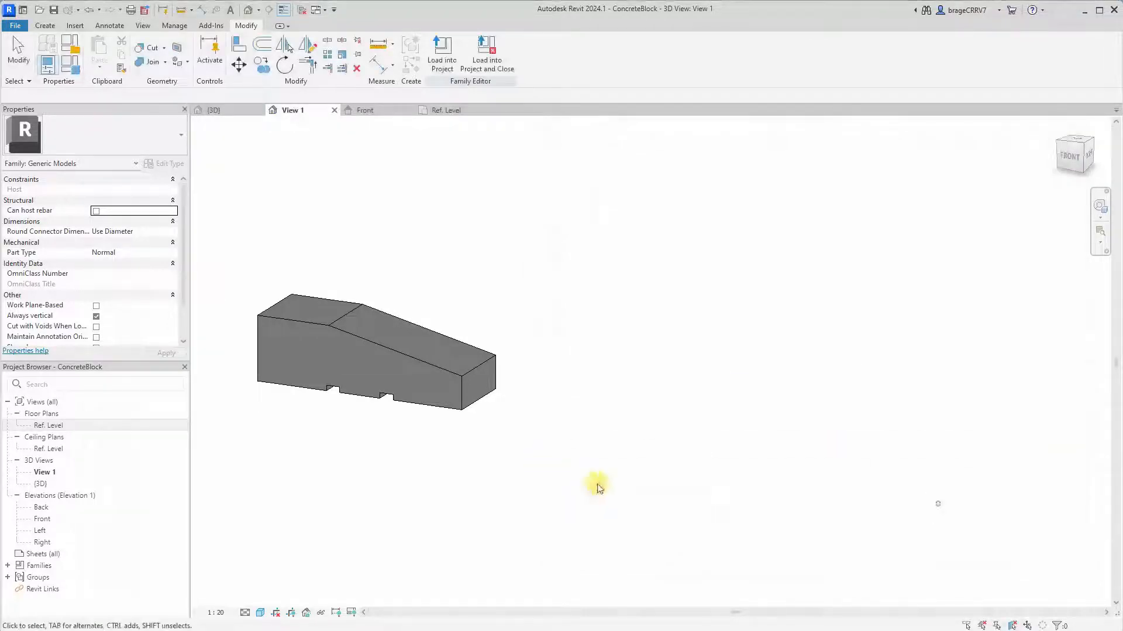
# - In the Front elevation, change the label of the Tri Length dimension to the Actual tri length parameter
pyautogui.doubleClick(40, 519)
pyautogui.scroll(3, 534, 233)
pyautogui.click(564, 195)
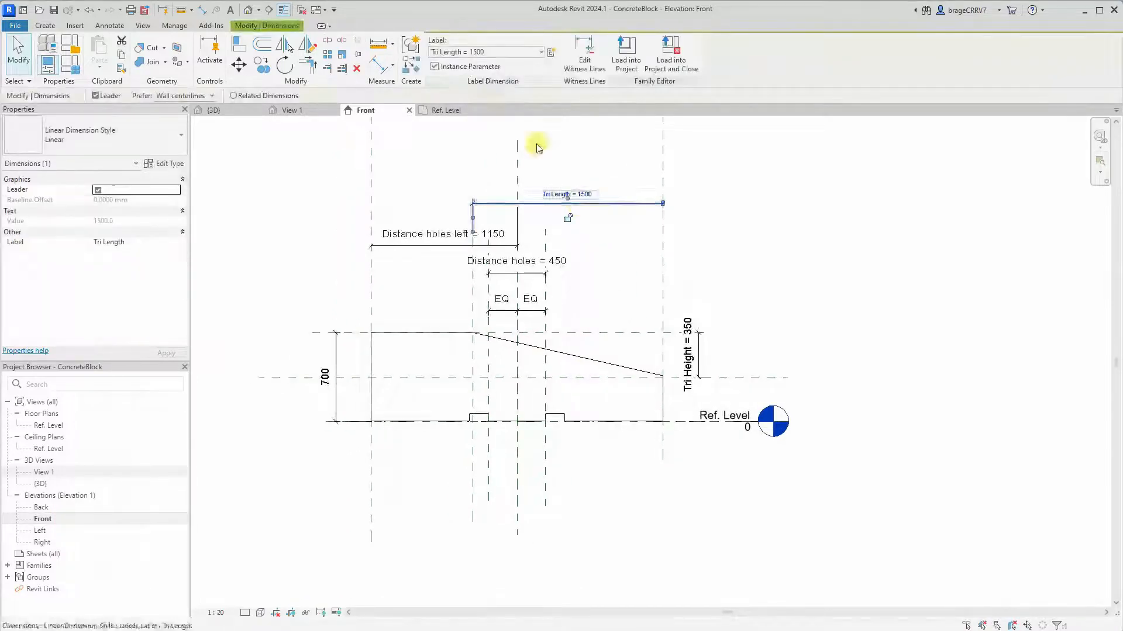
pyautogui.click(497, 54)
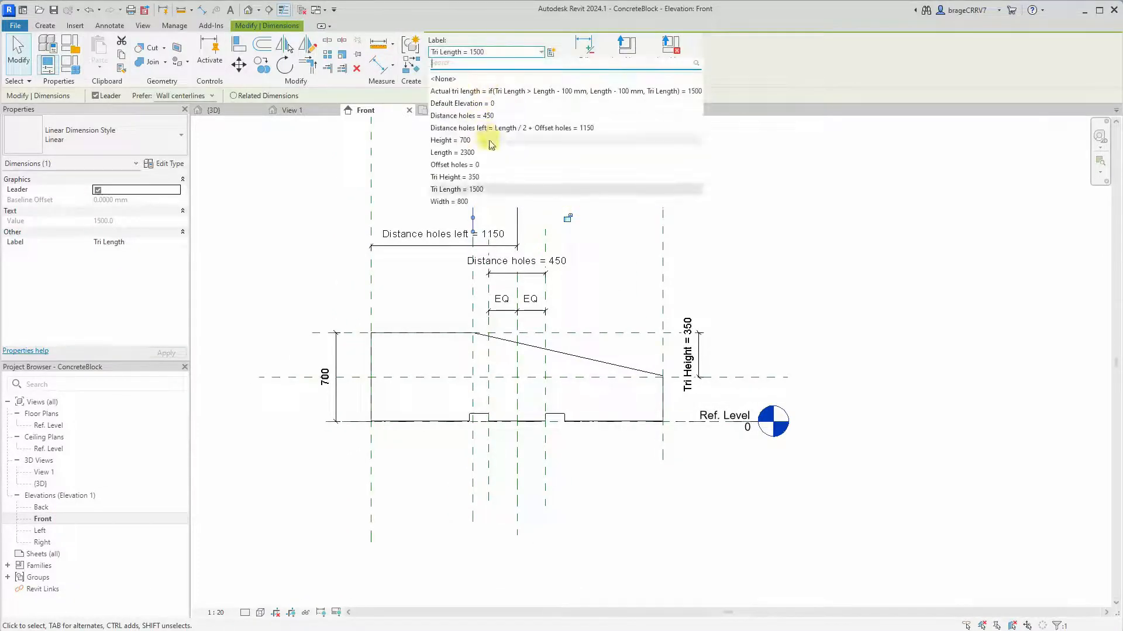
pyautogui.click(500, 91)
pyautogui.click(769, 294)
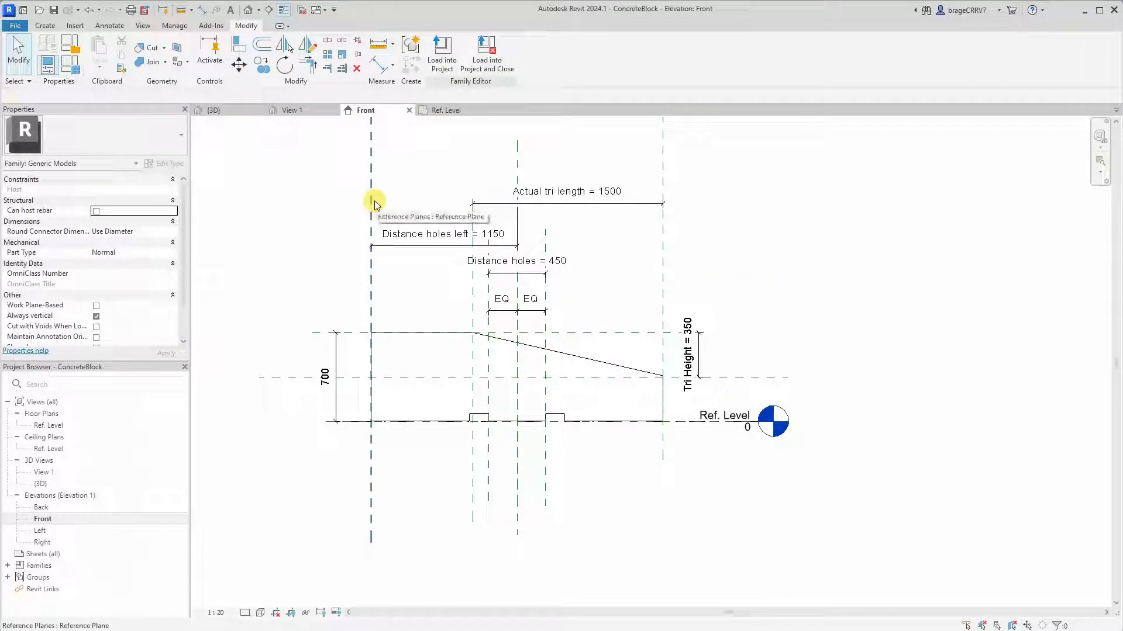
# - Switch from the Front elevation to the View 1 3D view of the block
pyautogui.click(70, 63)
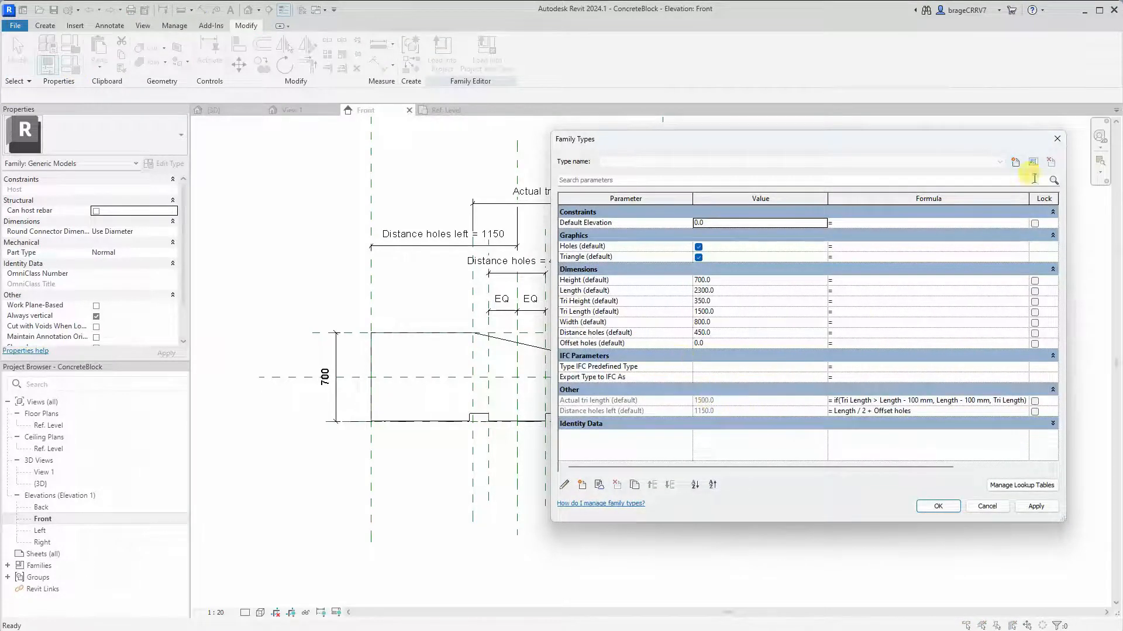
pyautogui.click(1056, 139)
pyautogui.click(424, 110)
pyautogui.click(293, 111)
pyautogui.moveTo(425, 327); pyautogui.dragTo(566, 351, button='middle')
pyautogui.moveTo(741, 356); pyautogui.dragTo(577, 325, button='middle')
# - Test the length limit on the triangular cut by applying a Tri Length of 3000 in the family types
pyautogui.click(70, 69)
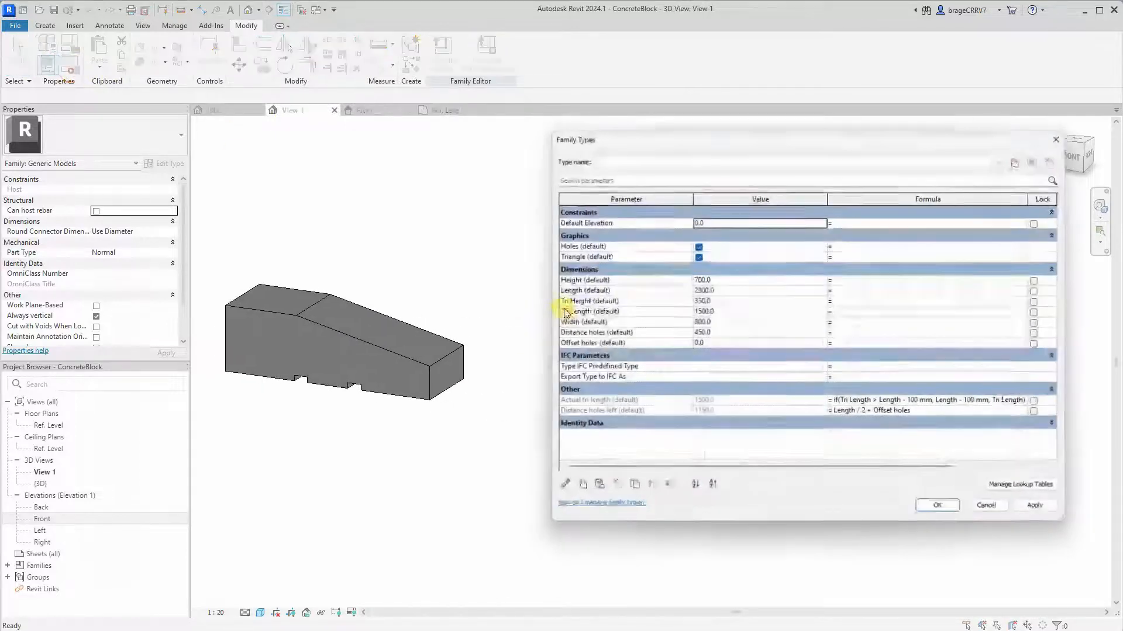
pyautogui.click(719, 312)
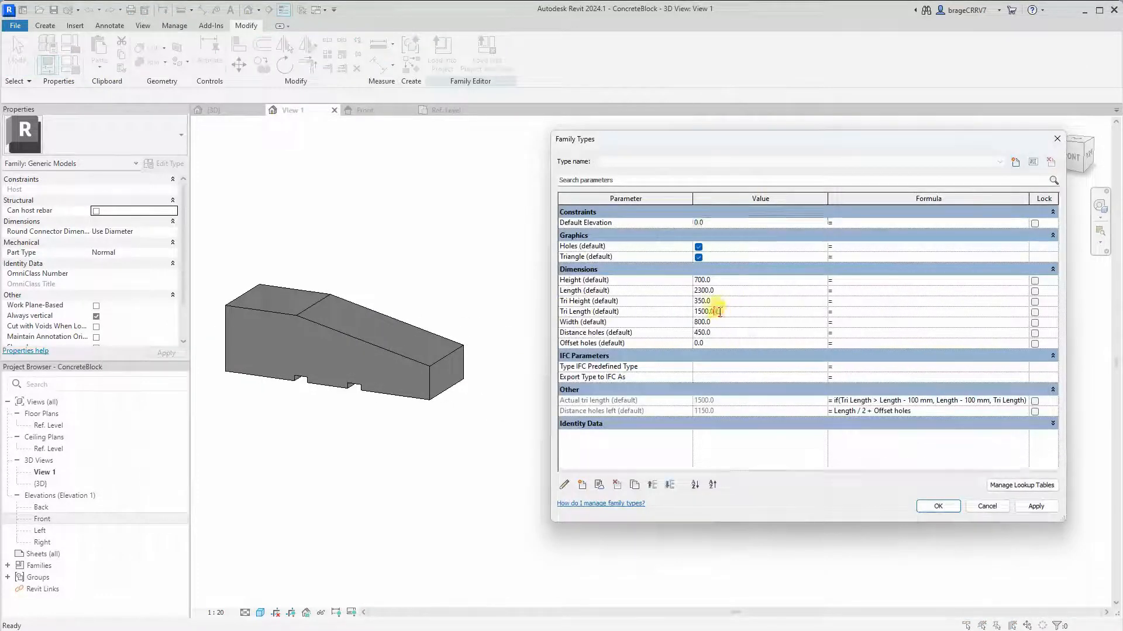
pyautogui.moveTo(726, 312); pyautogui.dragTo(683, 312)
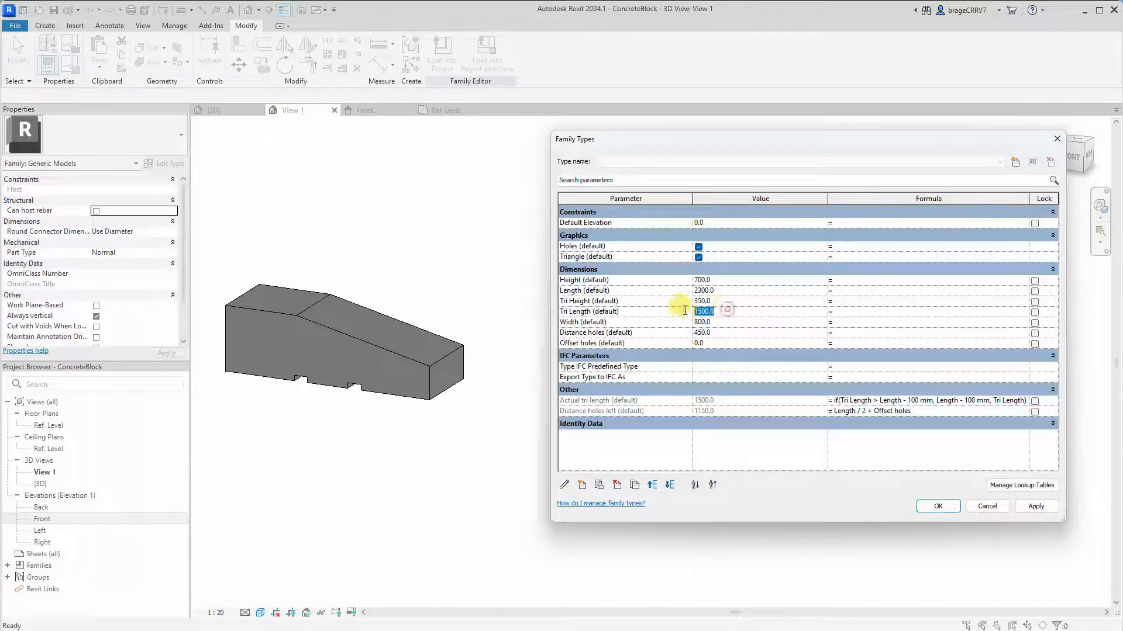
pyautogui.write('30')
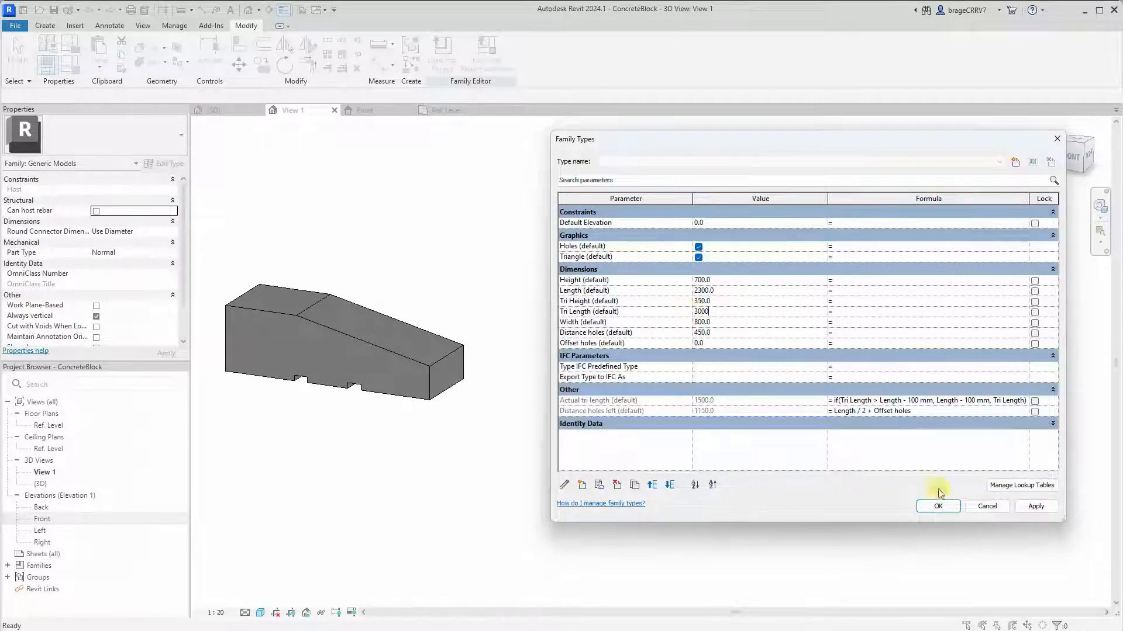
pyautogui.click(1034, 507)
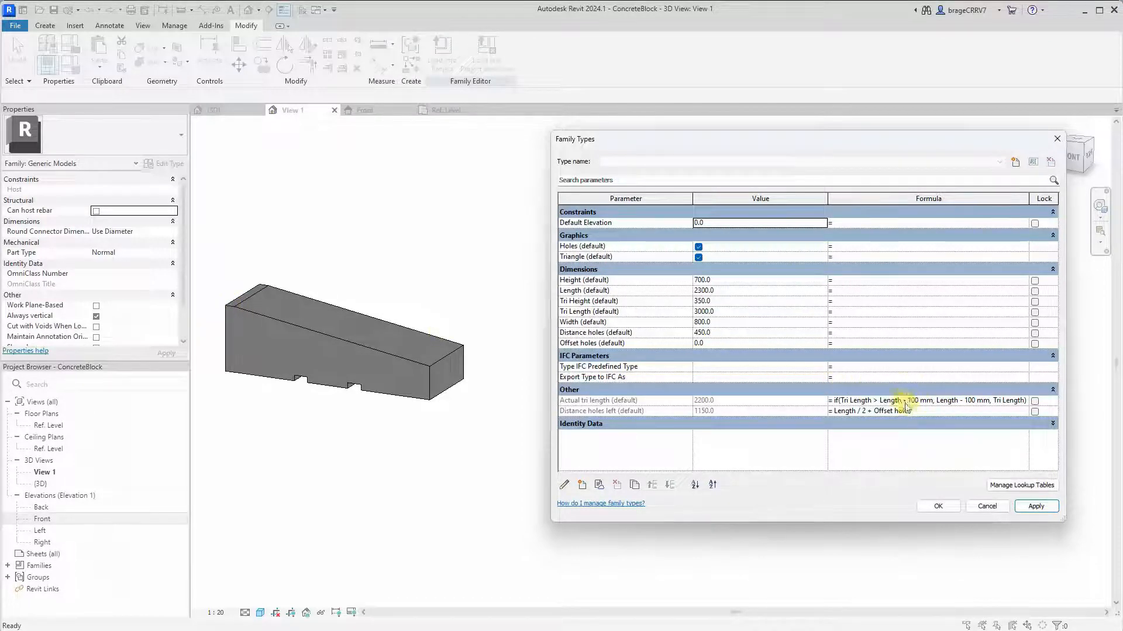
pyautogui.click(944, 512)
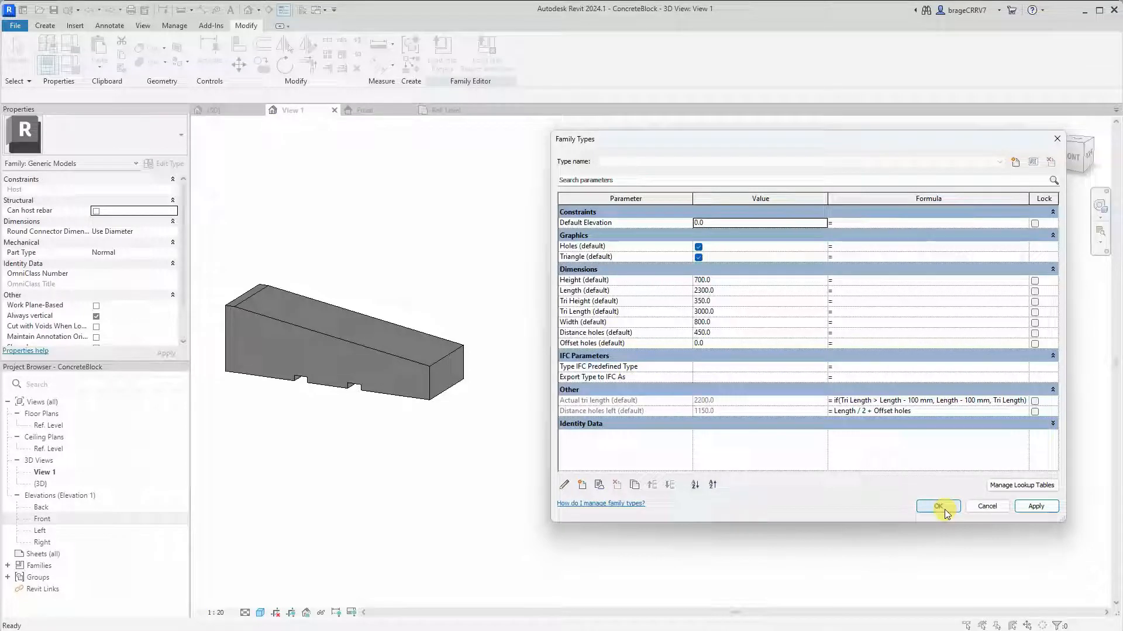
# - Test a short triangular cut by applying a Tri Length of 100
pyautogui.click(711, 312)
pyautogui.write('100')
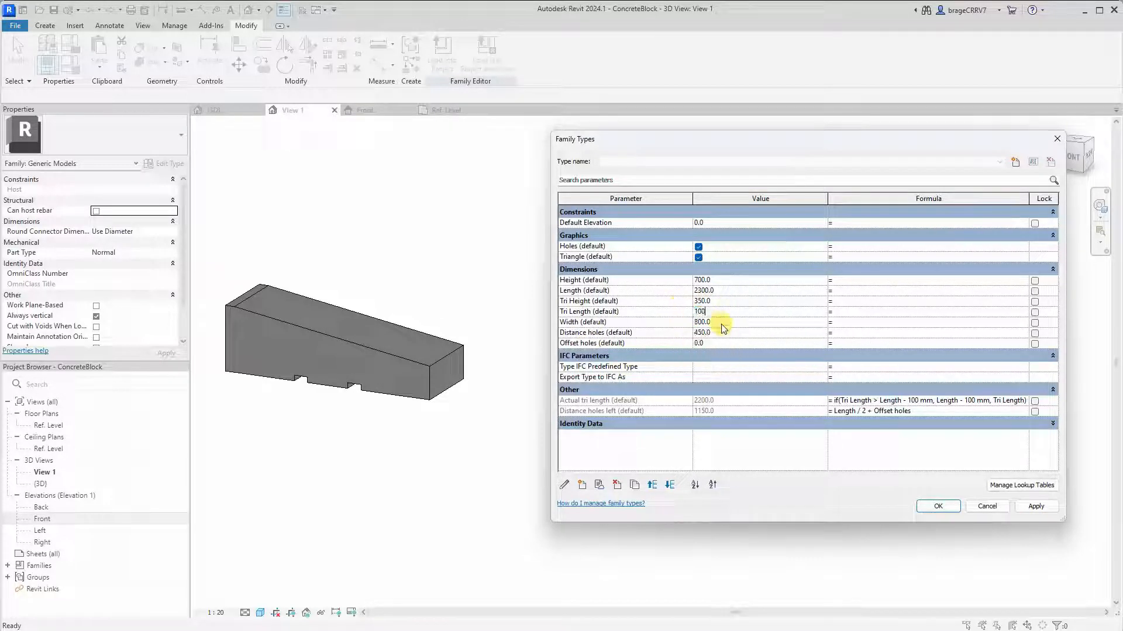
pyautogui.click(1034, 507)
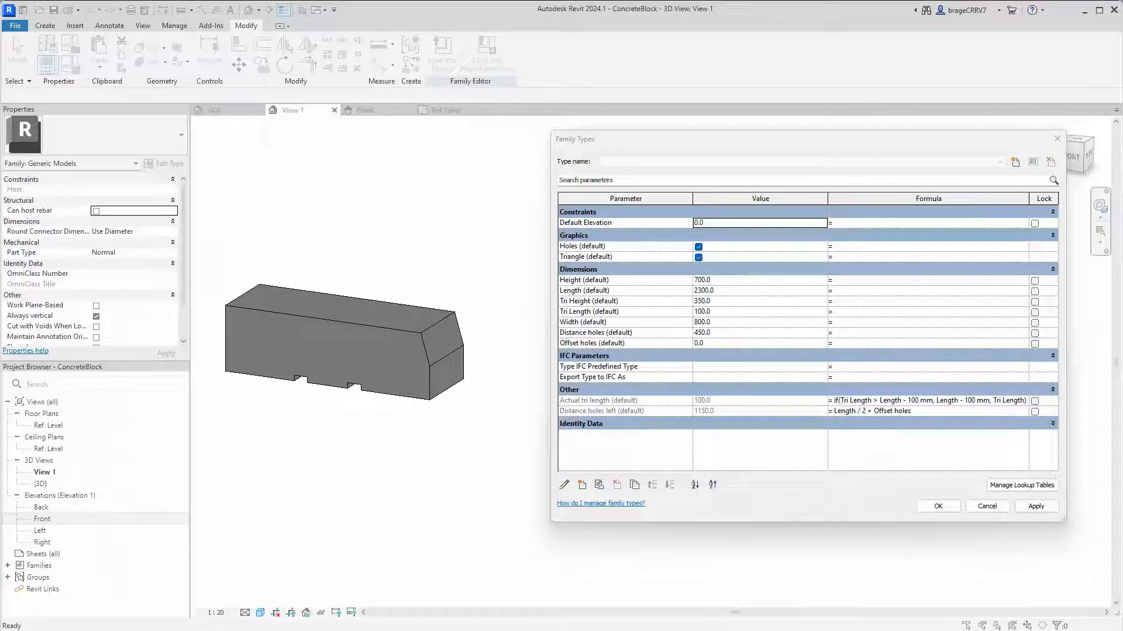
# - In the Actual tri length formula, replace the final Tri Length argument with the start of a nested condition, if(Tri Length<250mm,250mm,
pyautogui.moveTo(780, 140); pyautogui.dragTo(610, 127)
pyautogui.click(895, 498)
pyautogui.moveTo(986, 513); pyautogui.dragTo(1033, 512)
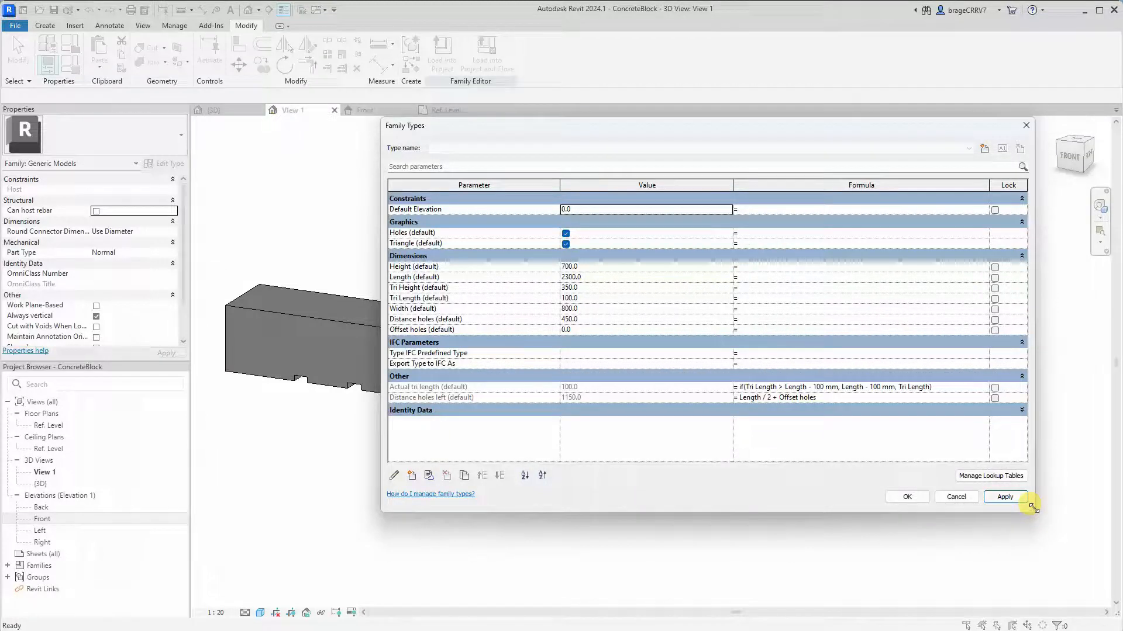
pyautogui.click(898, 386)
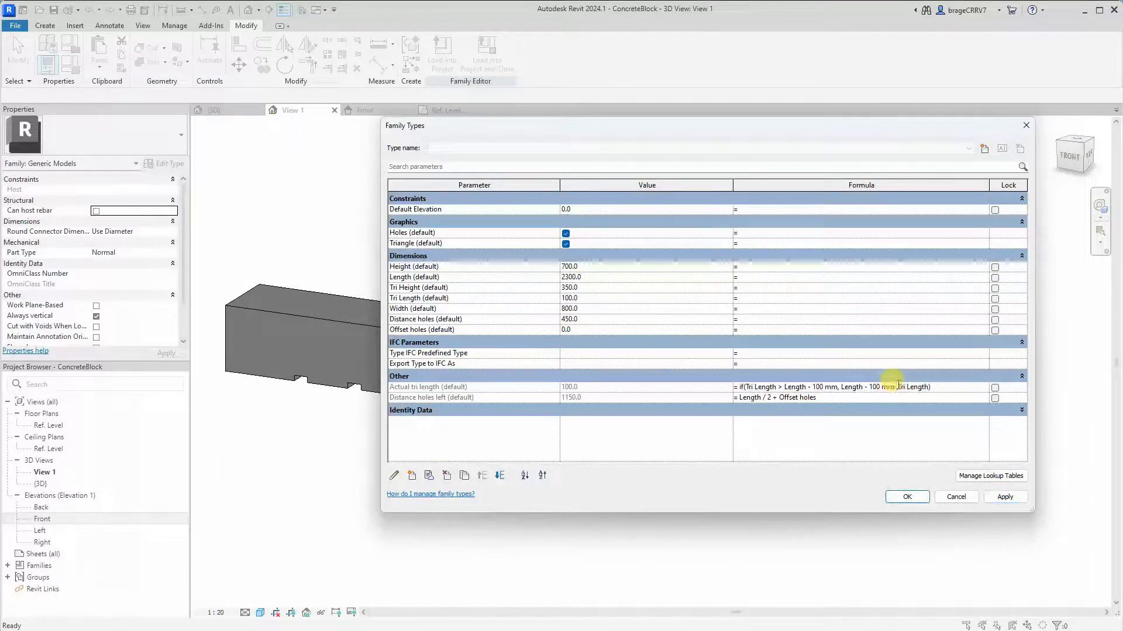
pyautogui.moveTo(898, 387); pyautogui.dragTo(930, 390)
pyautogui.write('if')
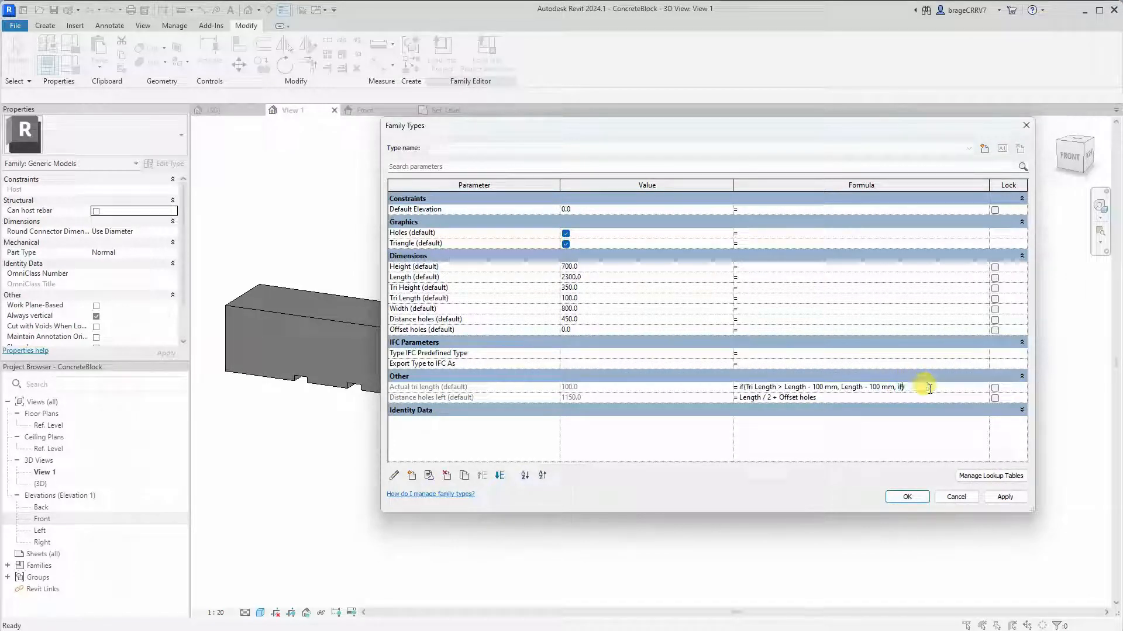
pyautogui.write('(')
pyautogui.write('Tri Length<')
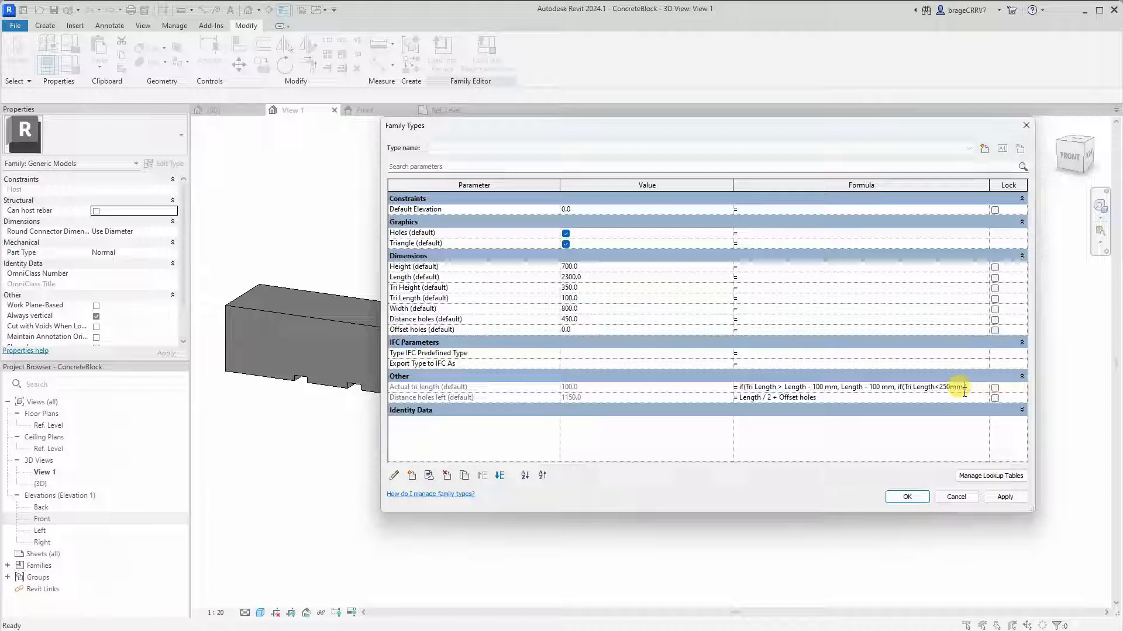
pyautogui.write('250mm, 250mm,')
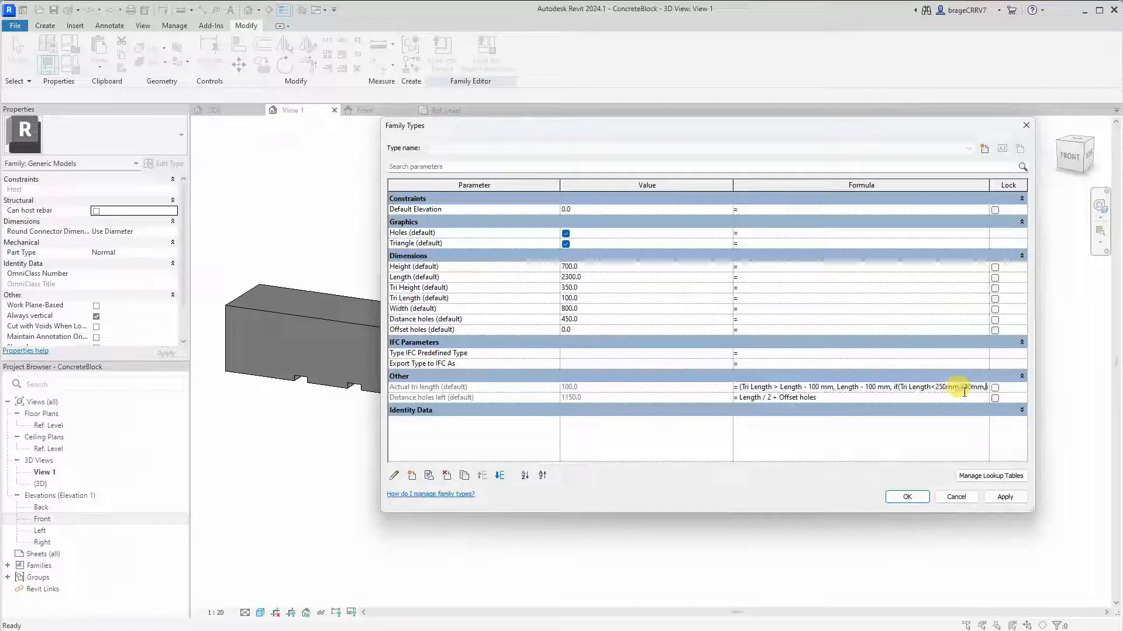
# - Complete the nested condition with Tri Length as its last argument, close both parentheses, apply the formula and confirm the family types
pyautogui.write('Tri L')
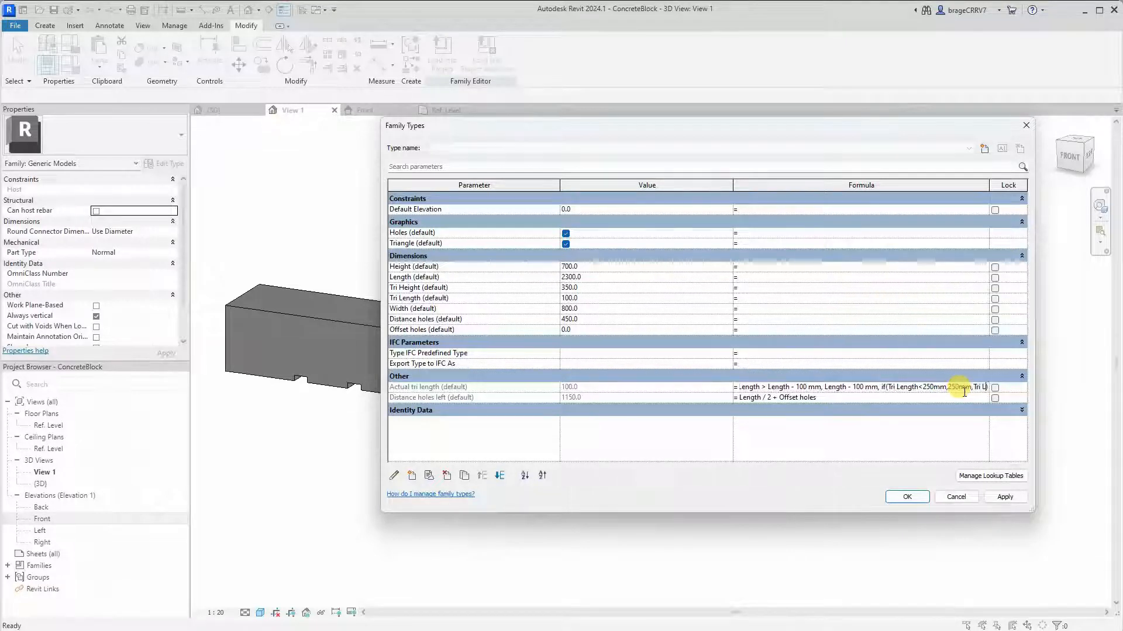
pyautogui.write('neth')
pyautogui.press('BackSpace')
pyautogui.press('BackSpace')
pyautogui.press('BackSpace')
pyautogui.press('BackSpace')
pyautogui.write('enth')
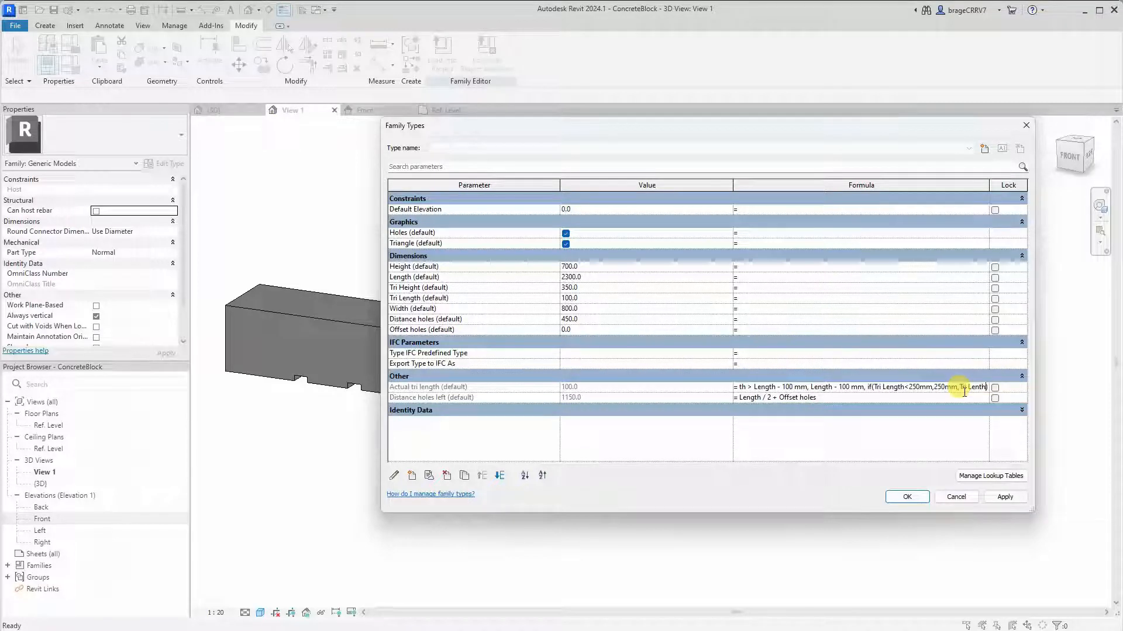
pyautogui.write('gth')
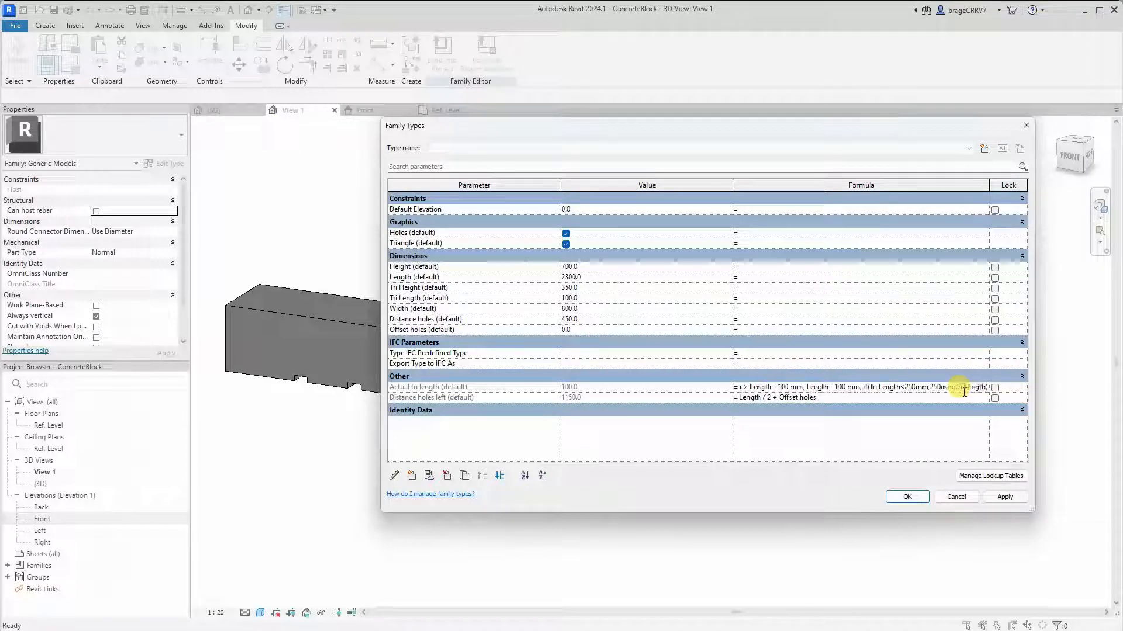
pyautogui.click(1003, 496)
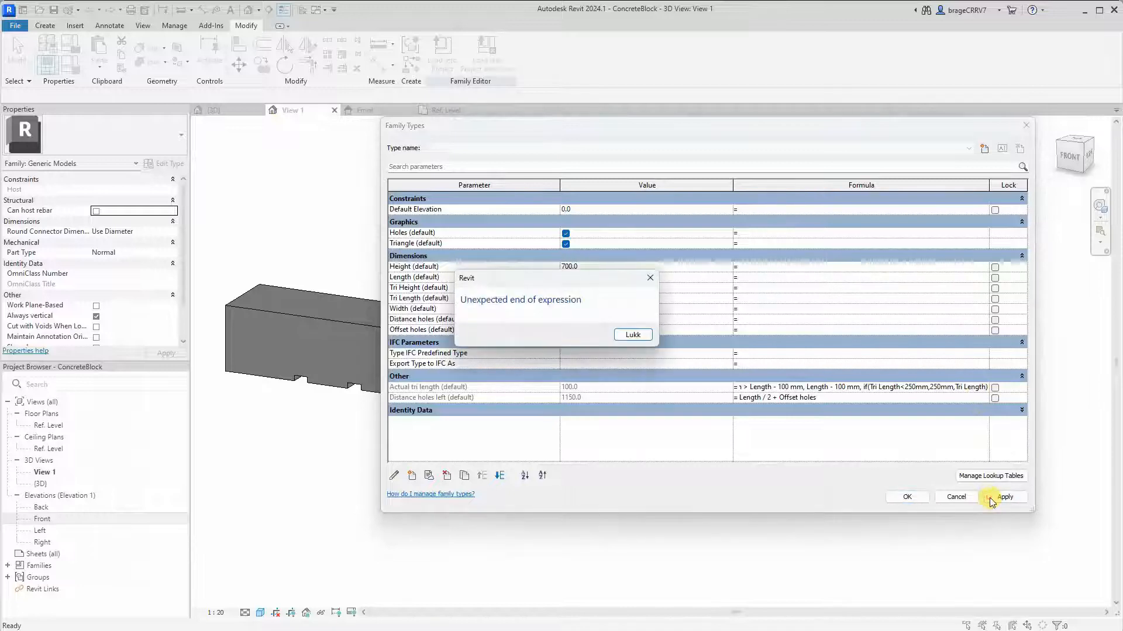
pyautogui.click(629, 334)
pyautogui.click(986, 387)
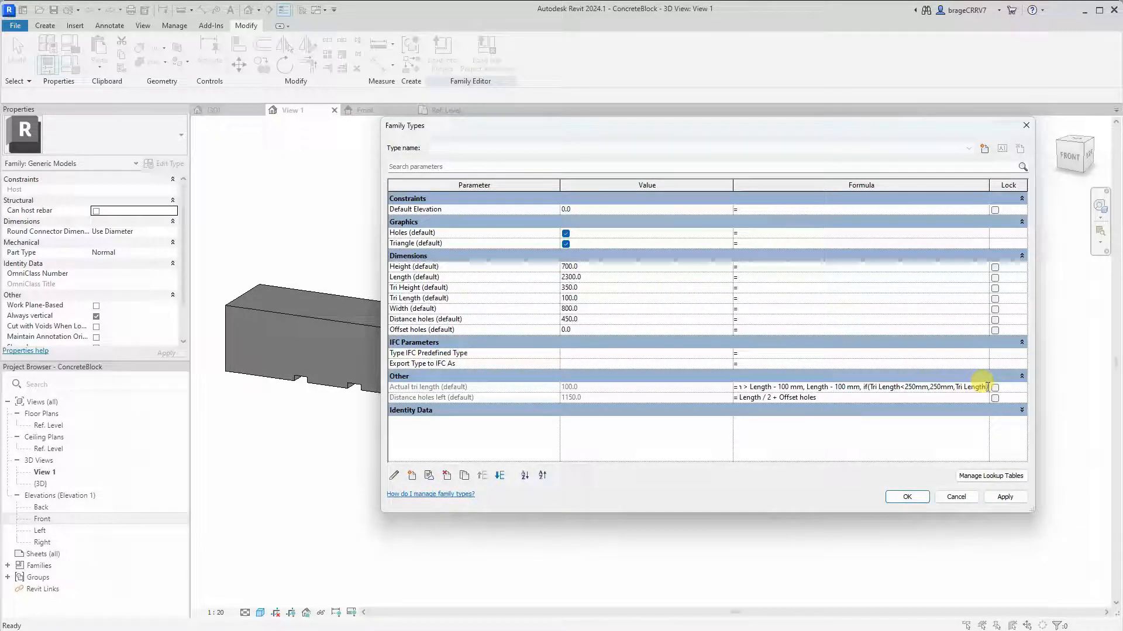
pyautogui.click(1003, 497)
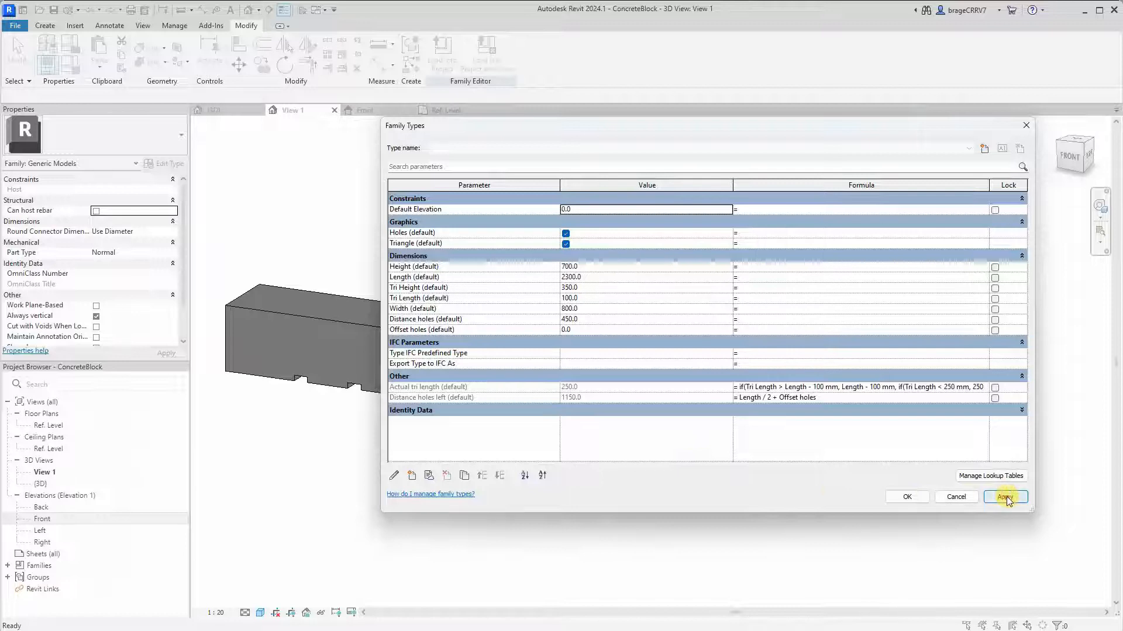
pyautogui.click(906, 500)
# - Test the 250 mm minimum of the triangular cut by applying a Tri Length of 200 in the family types
pyautogui.moveTo(694, 494)
pyautogui.mouseDown(button='middle')
pyautogui.moveTo(644, 484)
pyautogui.moveTo(689, 478)
pyautogui.mouseUp(button='middle')
pyautogui.scroll(-1, 642, 482)
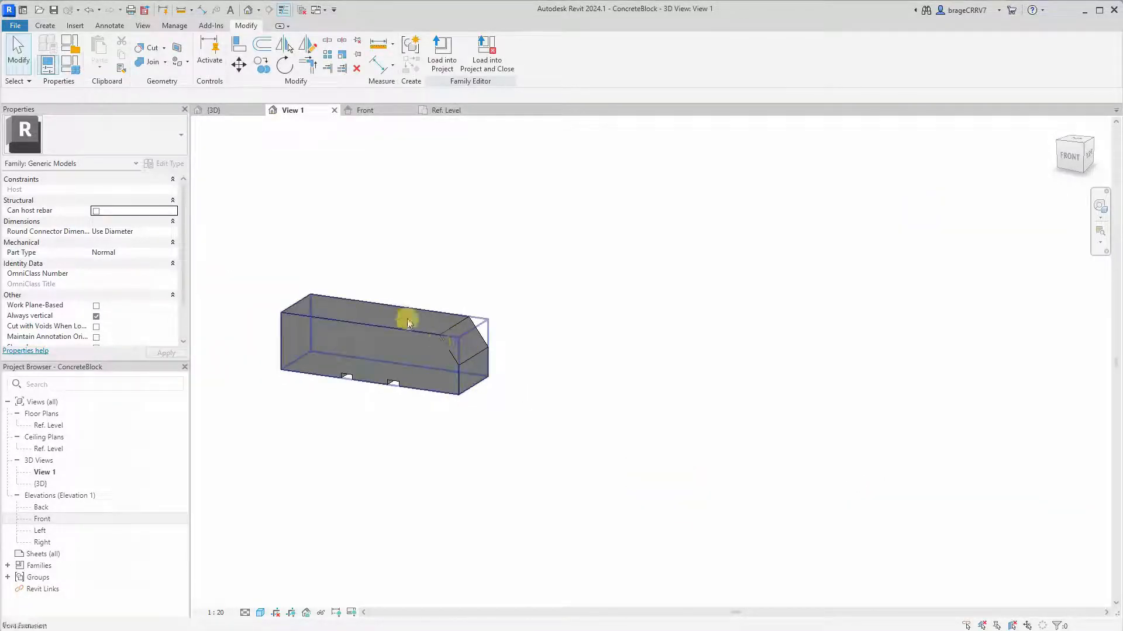
pyautogui.click(83, 67)
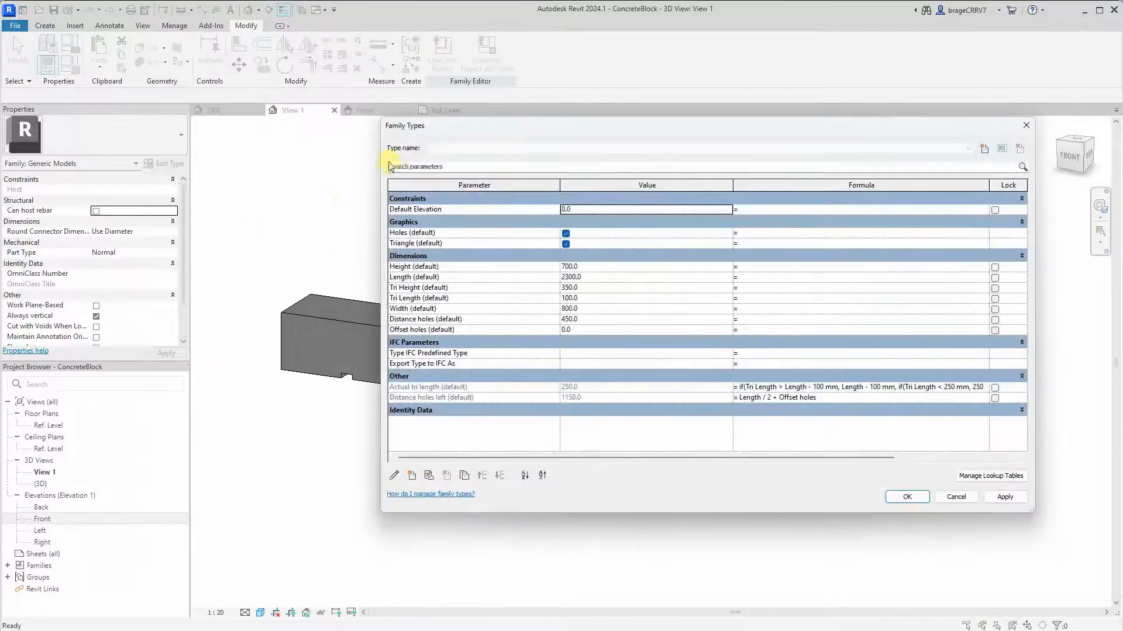
pyautogui.click(1027, 131)
pyautogui.moveTo(789, 363); pyautogui.dragTo(725, 361, button='middle')
pyautogui.click(71, 68)
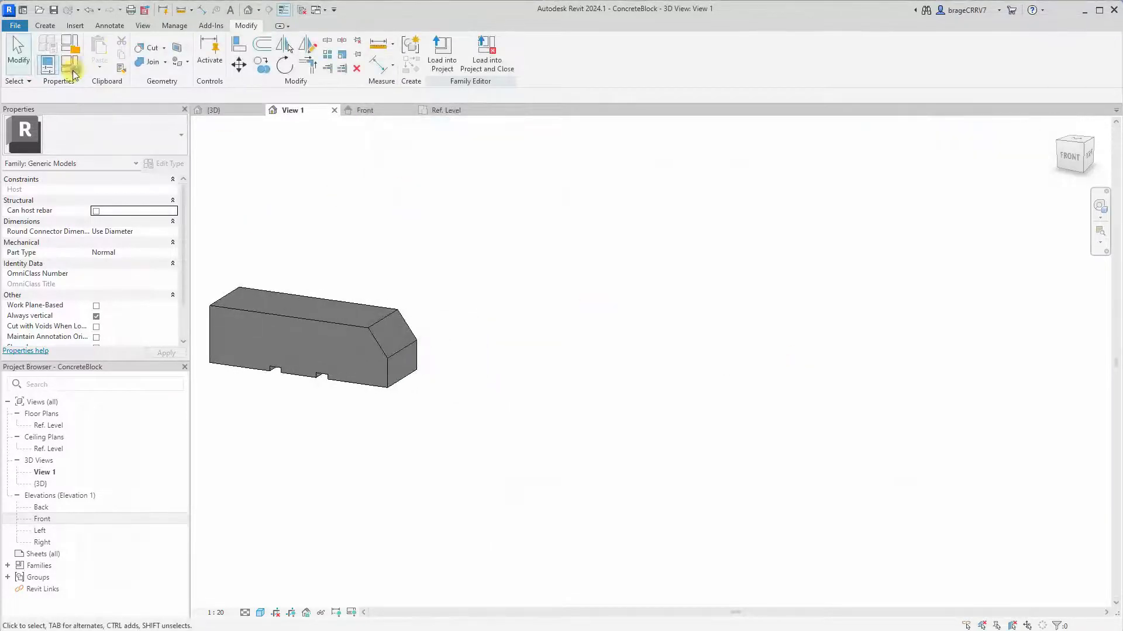
pyautogui.moveTo(596, 137); pyautogui.dragTo(654, 128)
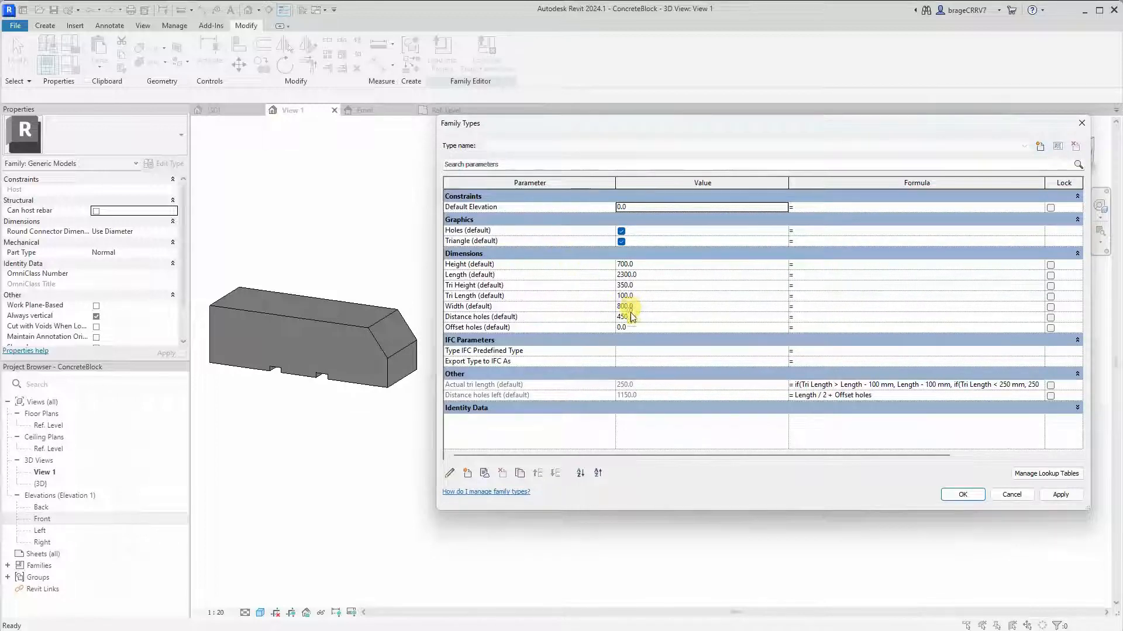
pyautogui.click(642, 295)
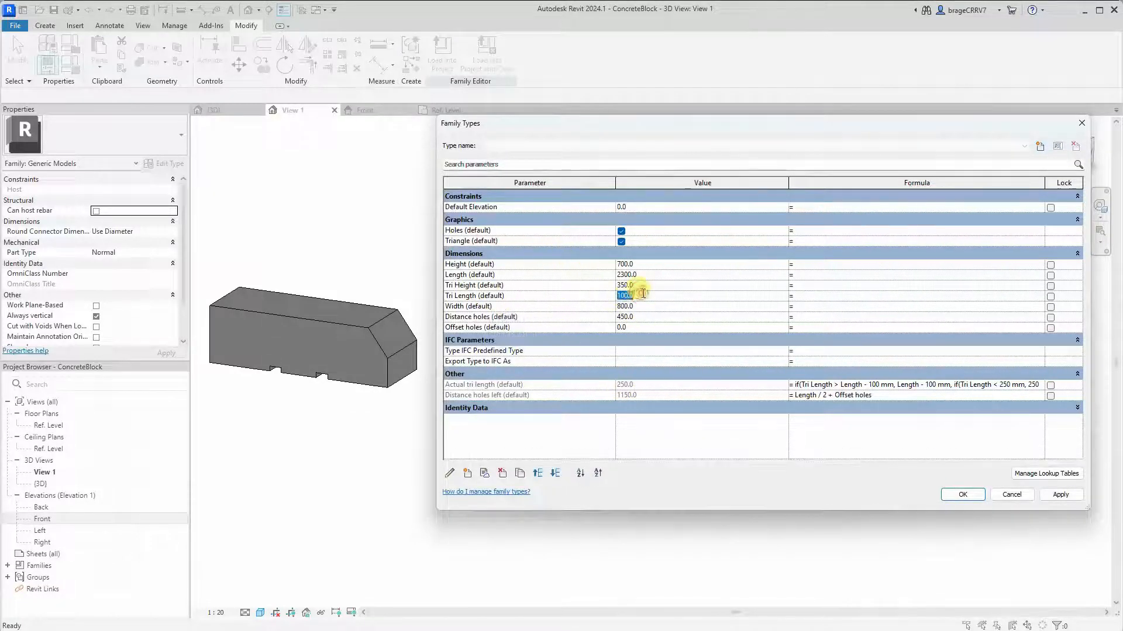
pyautogui.click(643, 293)
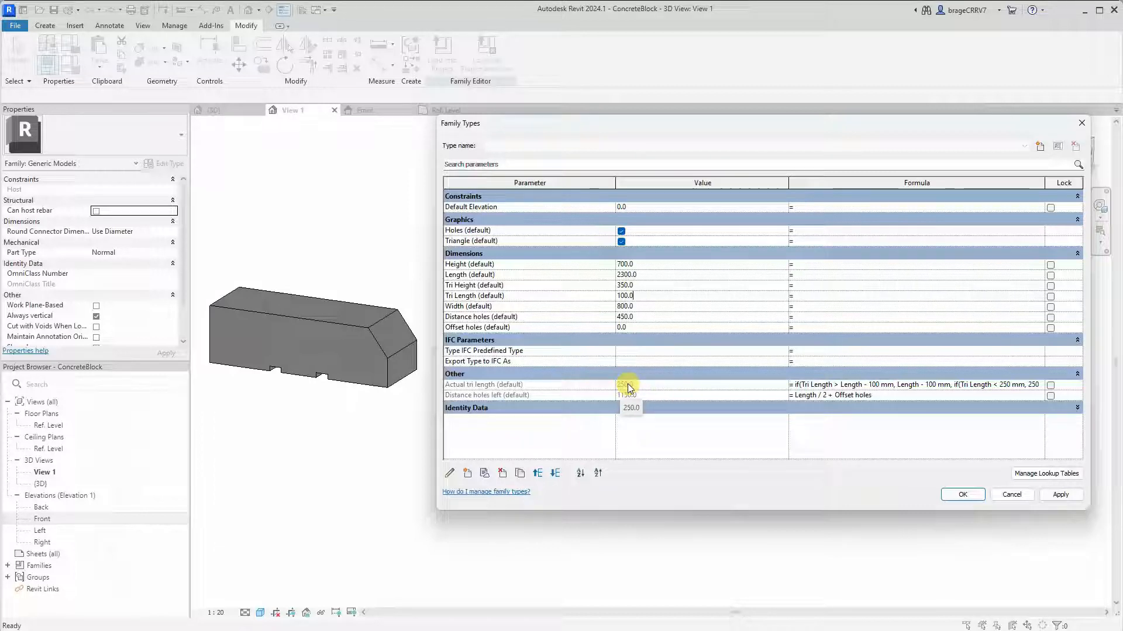
pyautogui.doubleClick(642, 295)
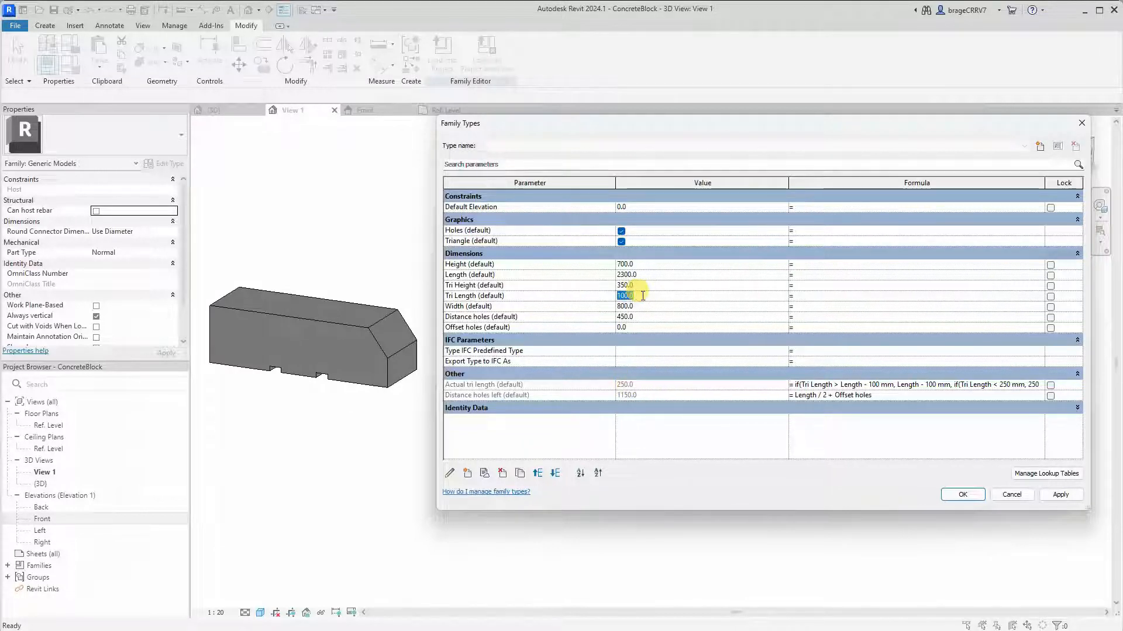
pyautogui.write('200')
pyautogui.click(1060, 494)
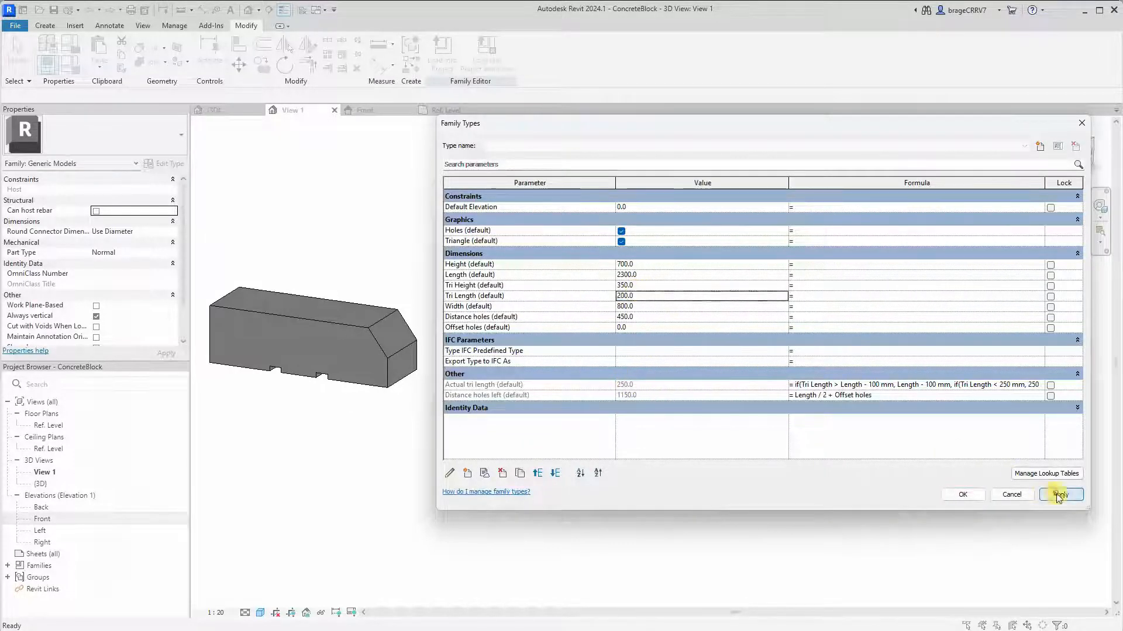
# - Set Tri Length to 300, apply it and confirm the family types
pyautogui.doubleClick(643, 295)
pyautogui.write('300')
pyautogui.click(1055, 494)
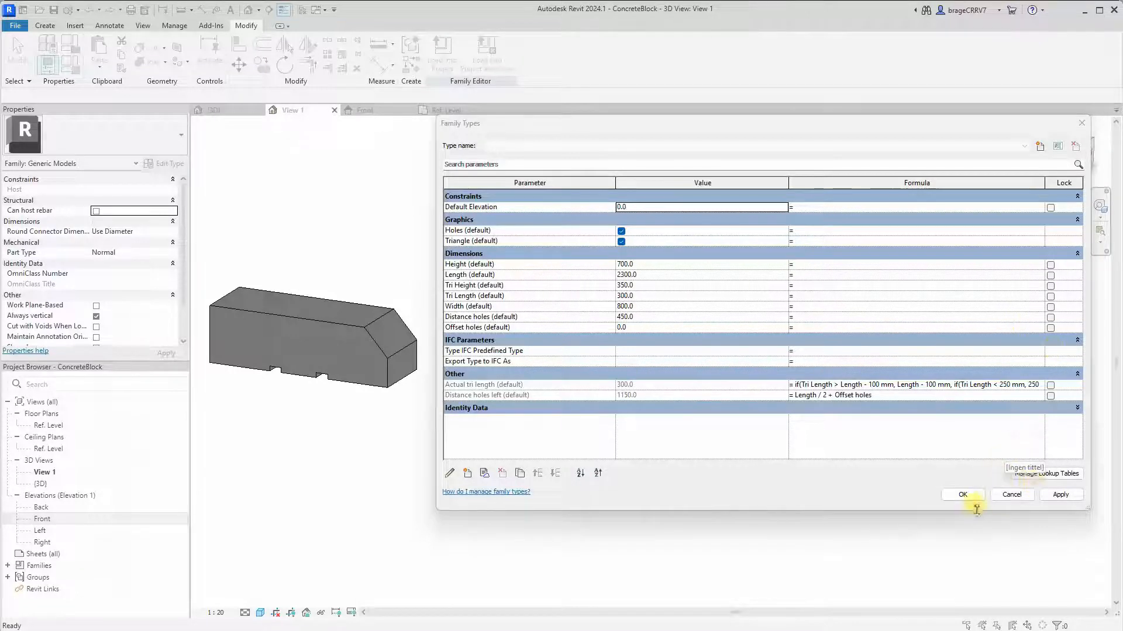
pyautogui.click(963, 497)
pyautogui.moveTo(732, 511); pyautogui.dragTo(843, 515, button='middle')
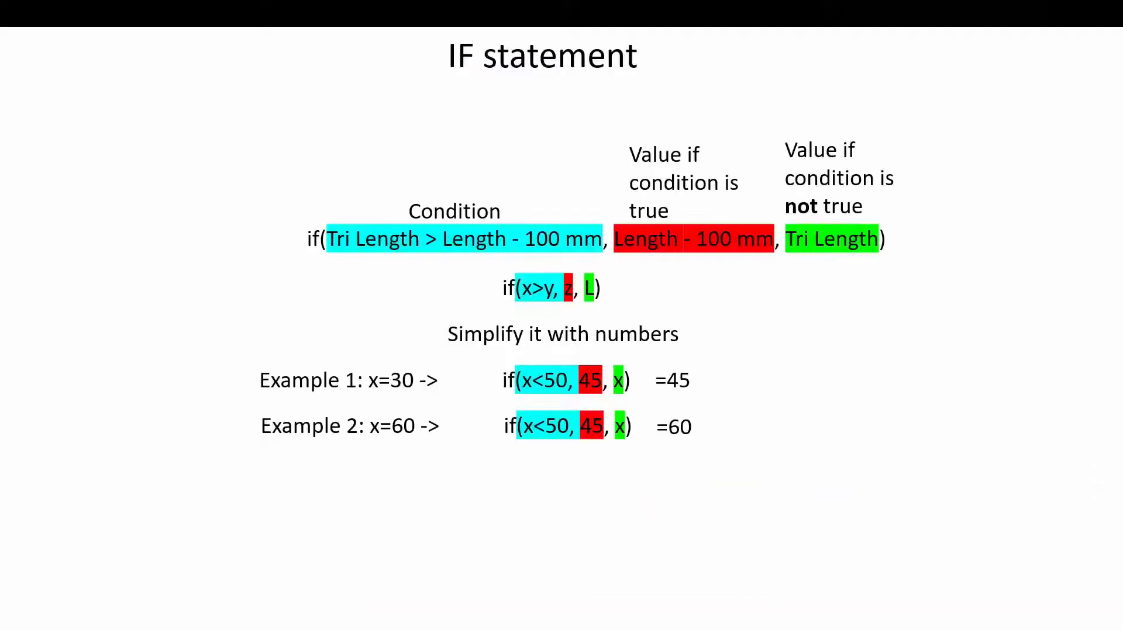